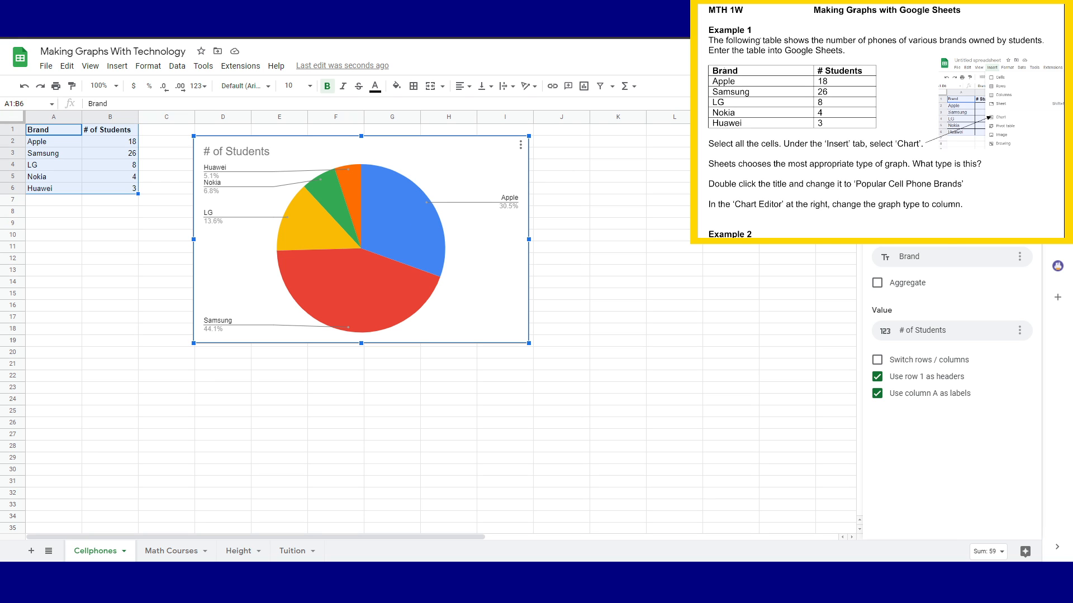
{"action": "left_click", "coordinate": [944, 170]}
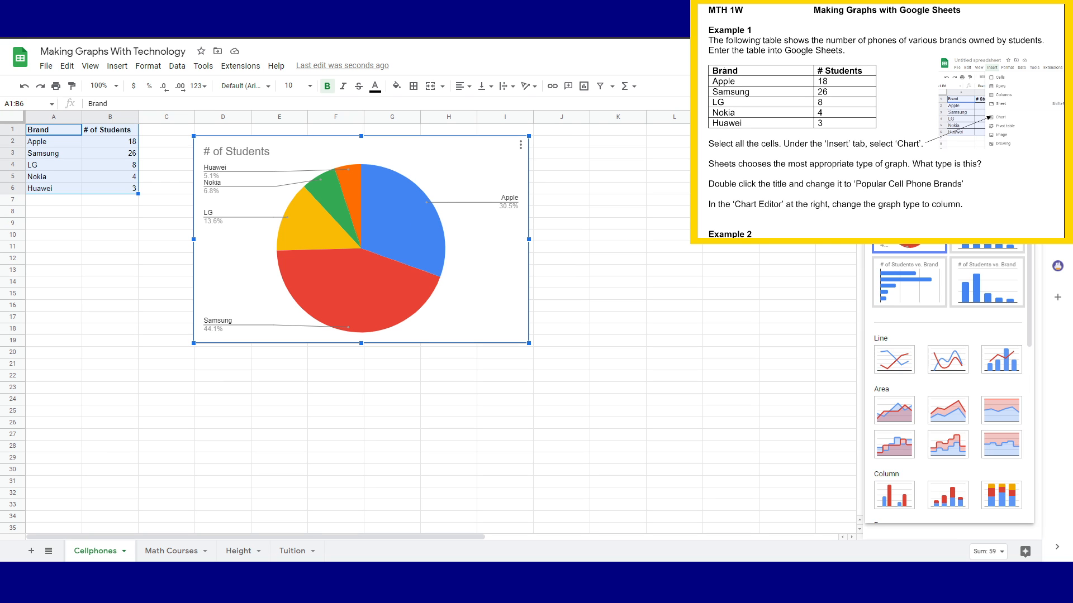
{"action": "left_click", "coordinate": [998, 250]}
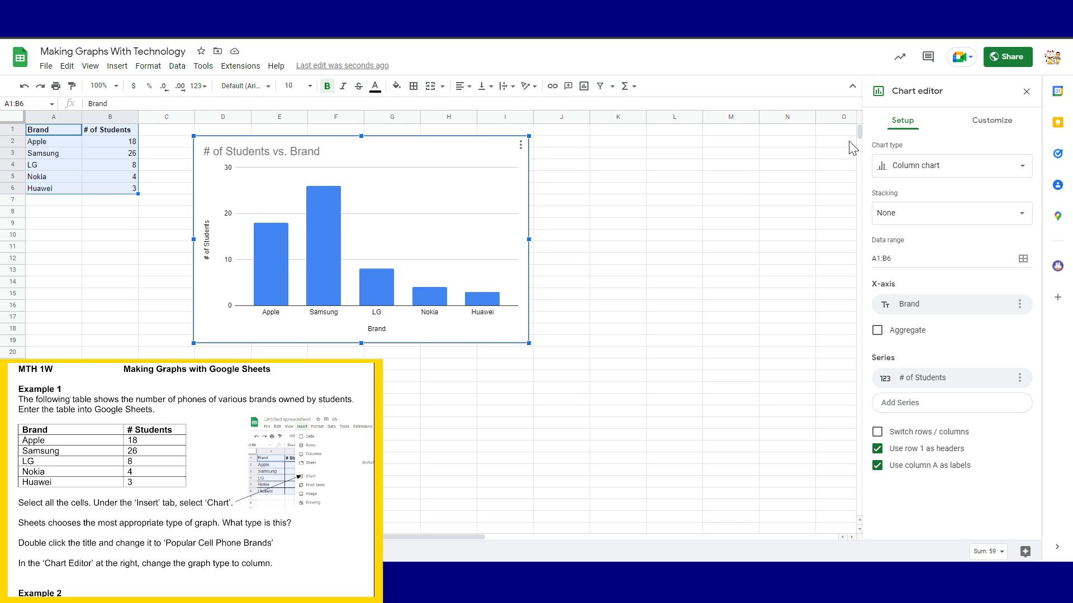
{"action": "left_click", "coordinate": [915, 173]}
{"action": "left_click", "coordinate": [911, 239]}
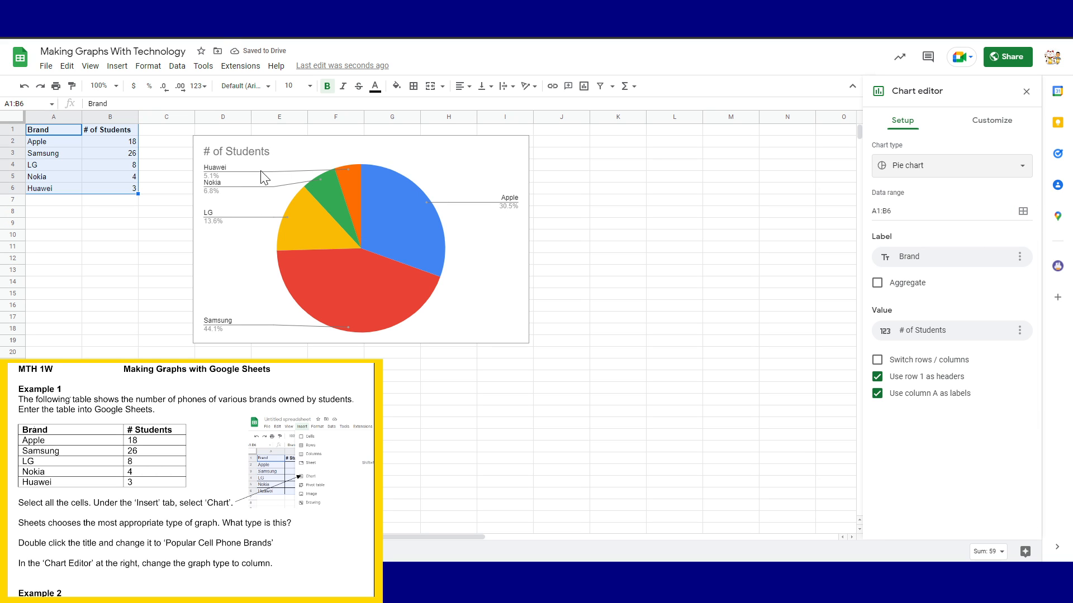
Replace the pie chart title '# of Students' with 'Cellphone Brands'
{"action": "double_click", "coordinate": [232, 152]}
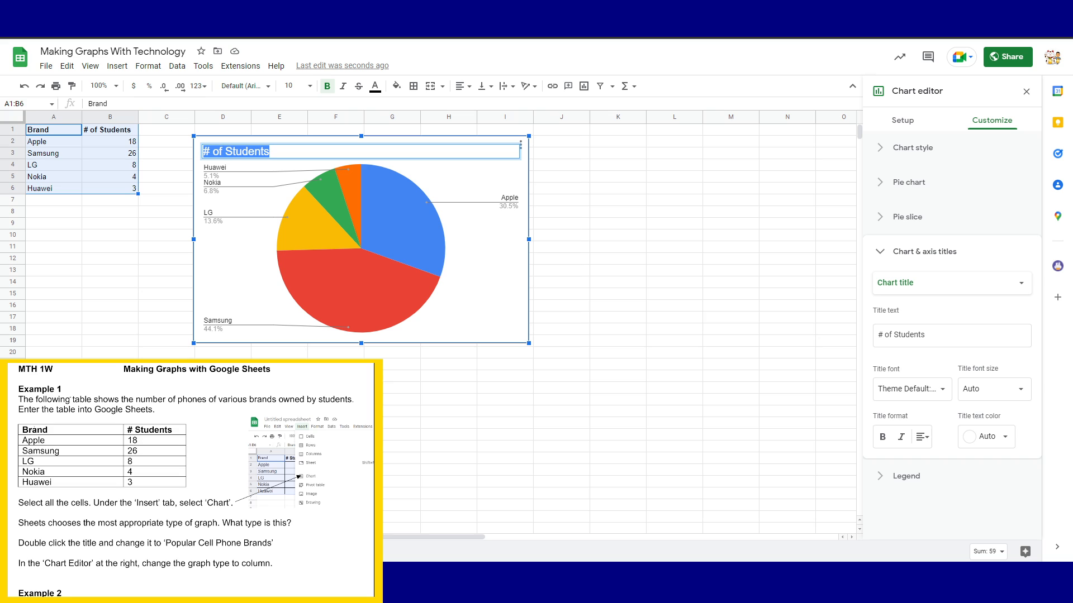
{"action": "type", "text": "Cellphone Brands"}
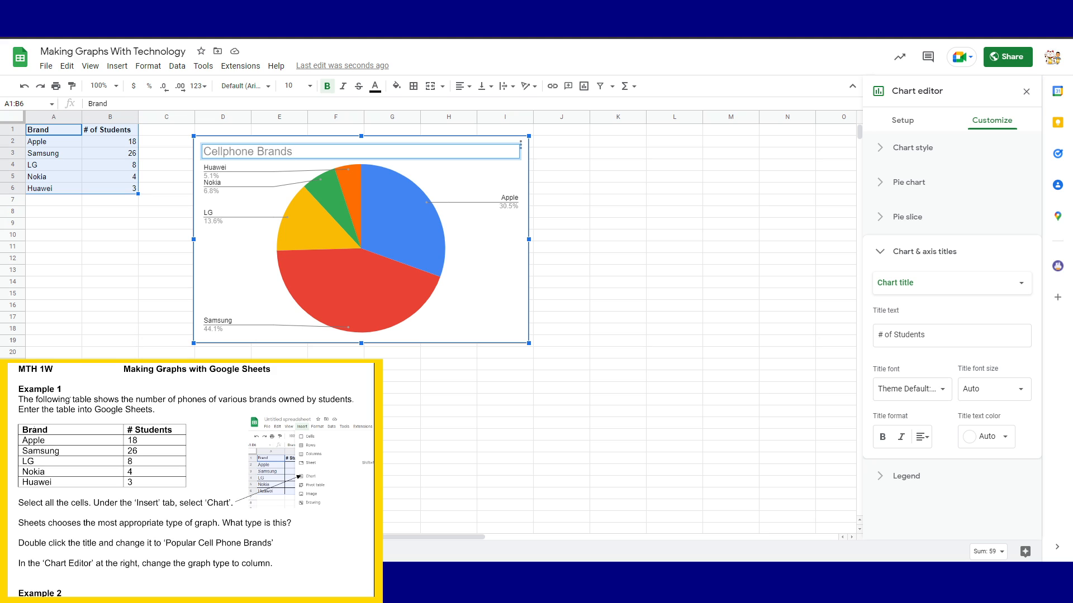
{"action": "left_click", "coordinate": [971, 256]}
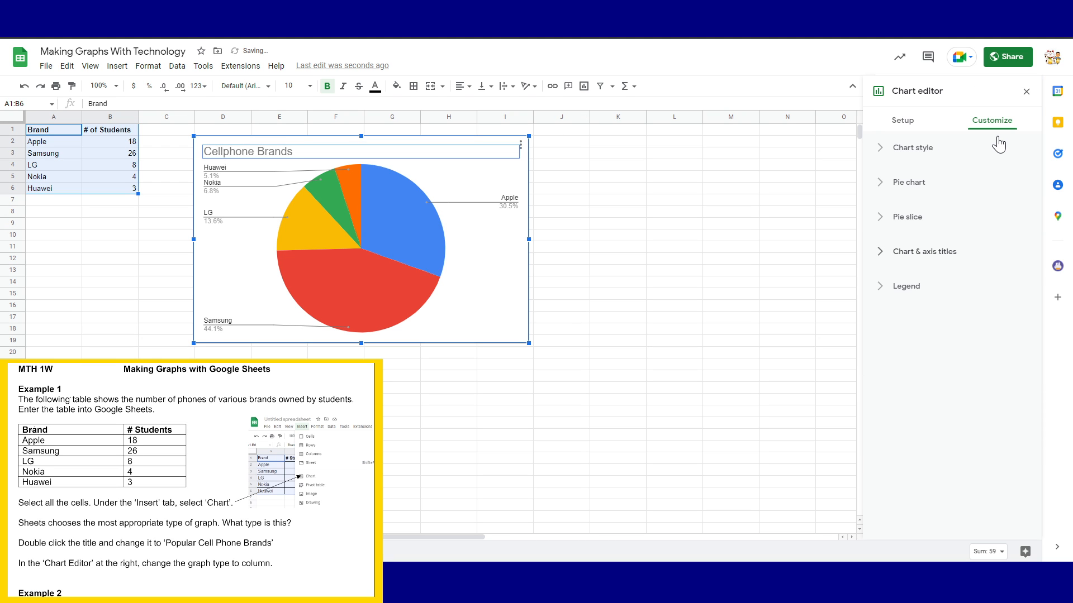
{"action": "left_click", "coordinate": [920, 159]}
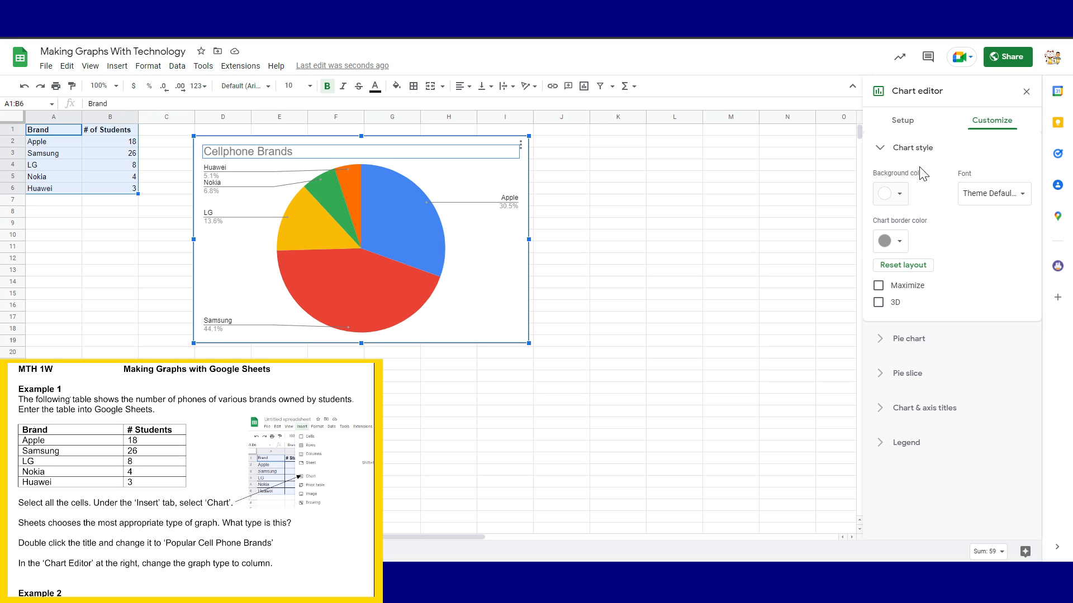
{"action": "left_click", "coordinate": [927, 152]}
{"action": "left_click", "coordinate": [912, 182]}
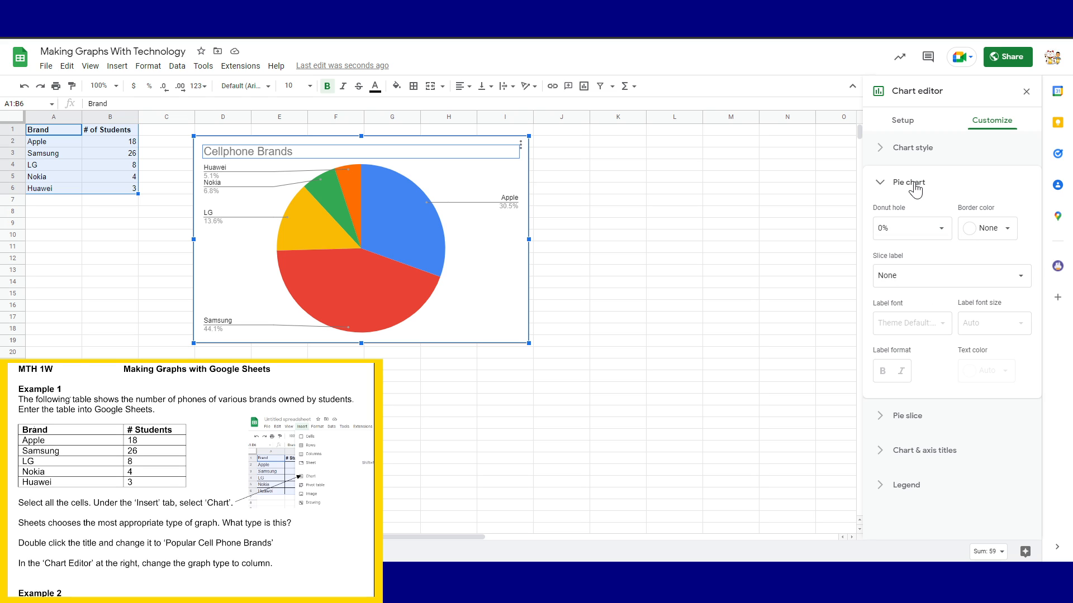
{"action": "left_click", "coordinate": [911, 227]}
{"action": "left_click", "coordinate": [903, 293]}
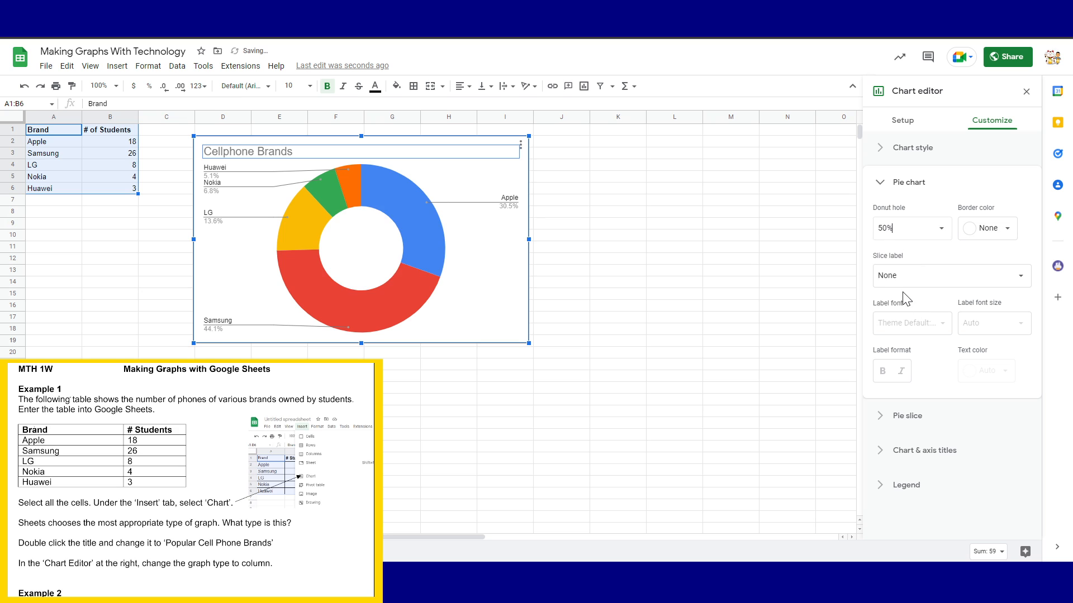
{"action": "left_click", "coordinate": [939, 233]}
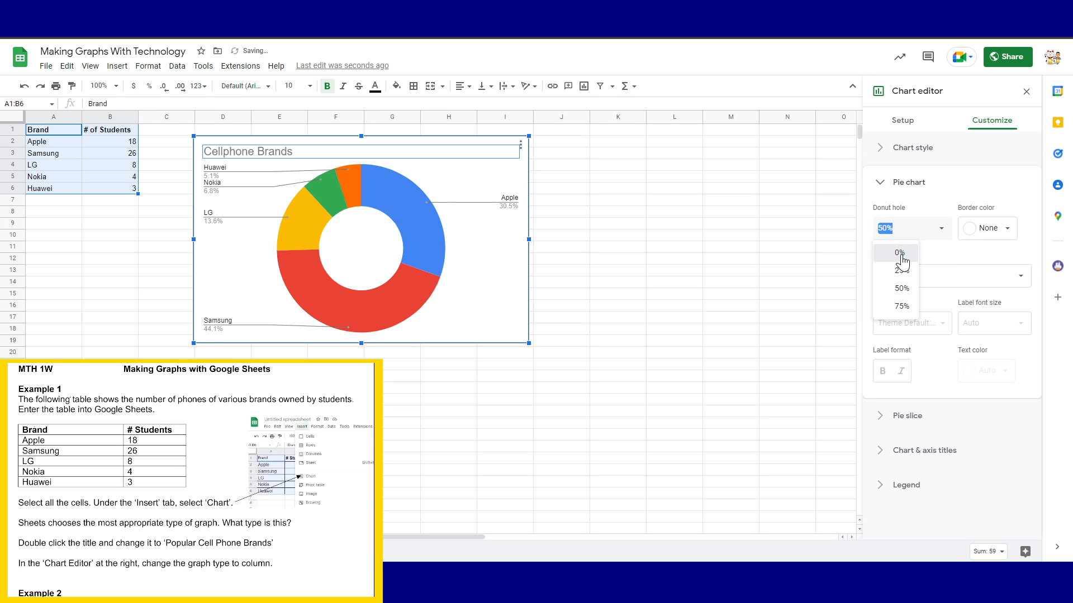
{"action": "left_click", "coordinate": [900, 252]}
{"action": "left_click", "coordinate": [909, 186]}
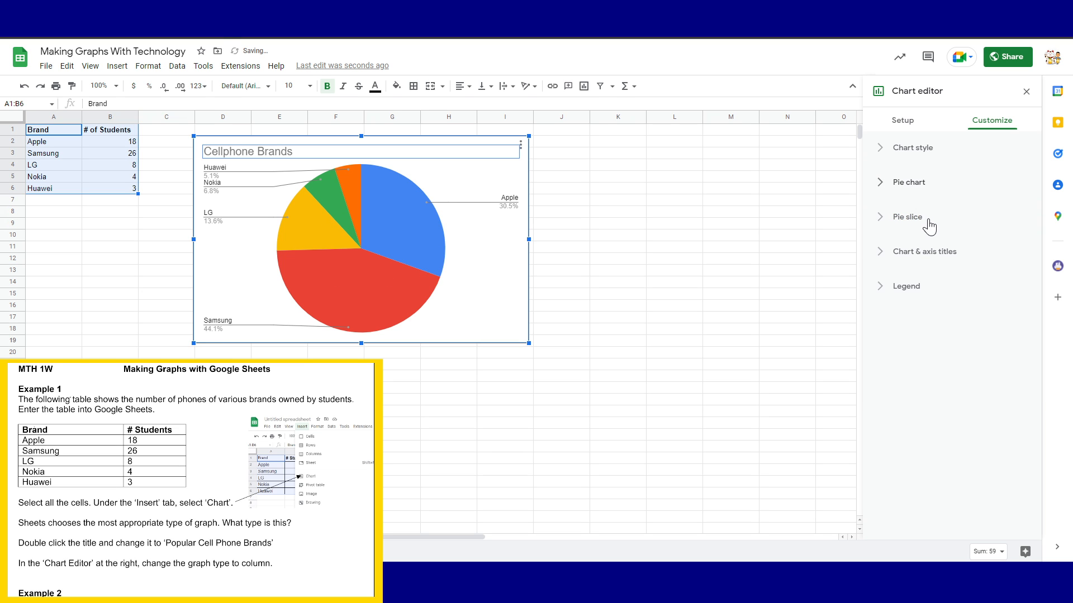
{"action": "left_click", "coordinate": [929, 226]}
{"action": "left_click", "coordinate": [916, 251]}
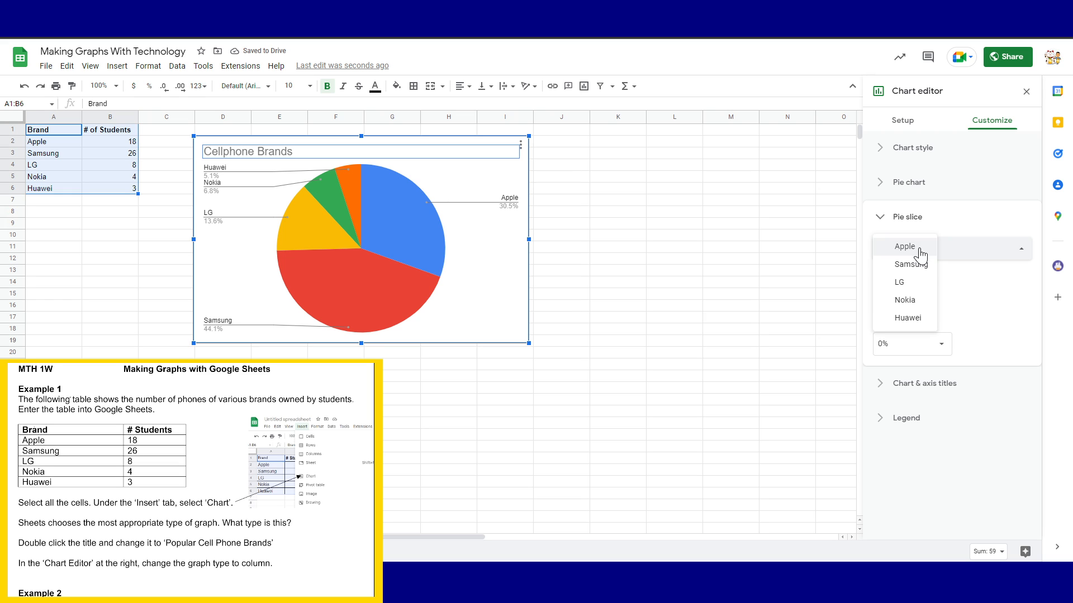
{"action": "left_click", "coordinate": [902, 308]}
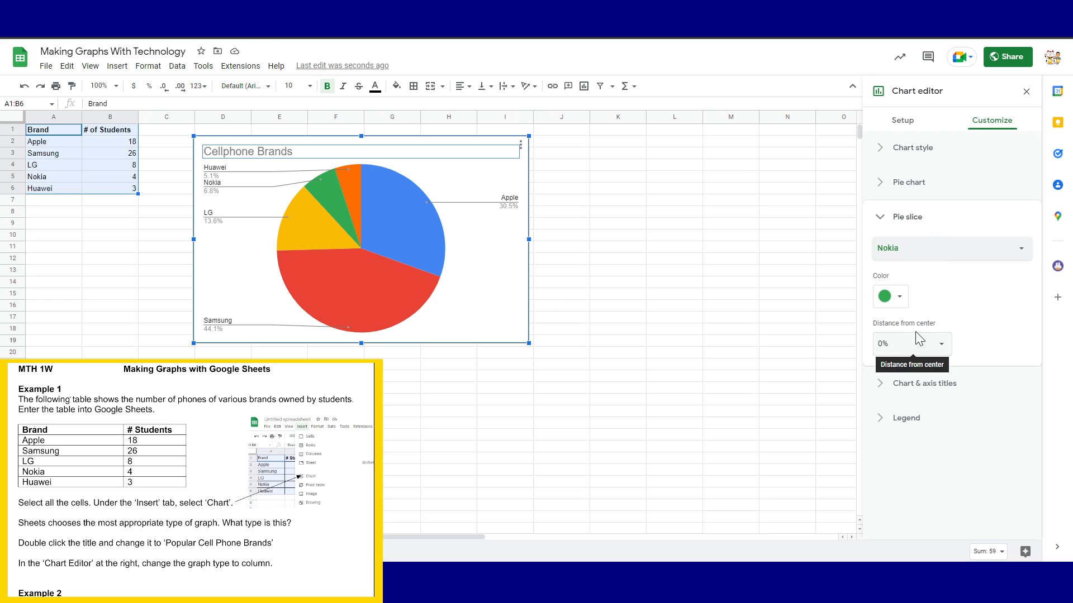
{"action": "left_click", "coordinate": [885, 344]}
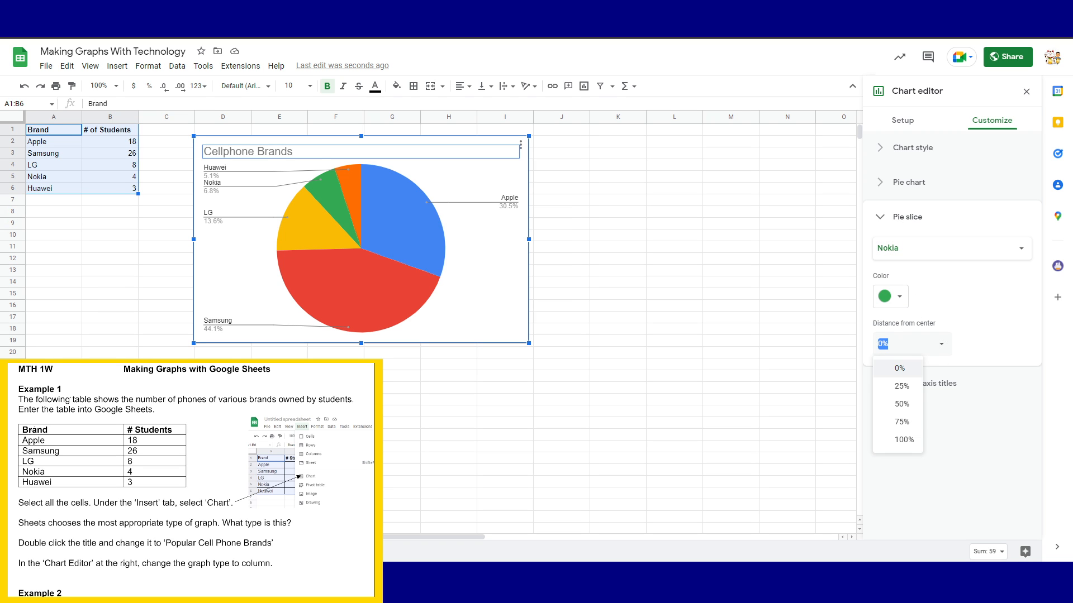
{"action": "left_click", "coordinate": [902, 421]}
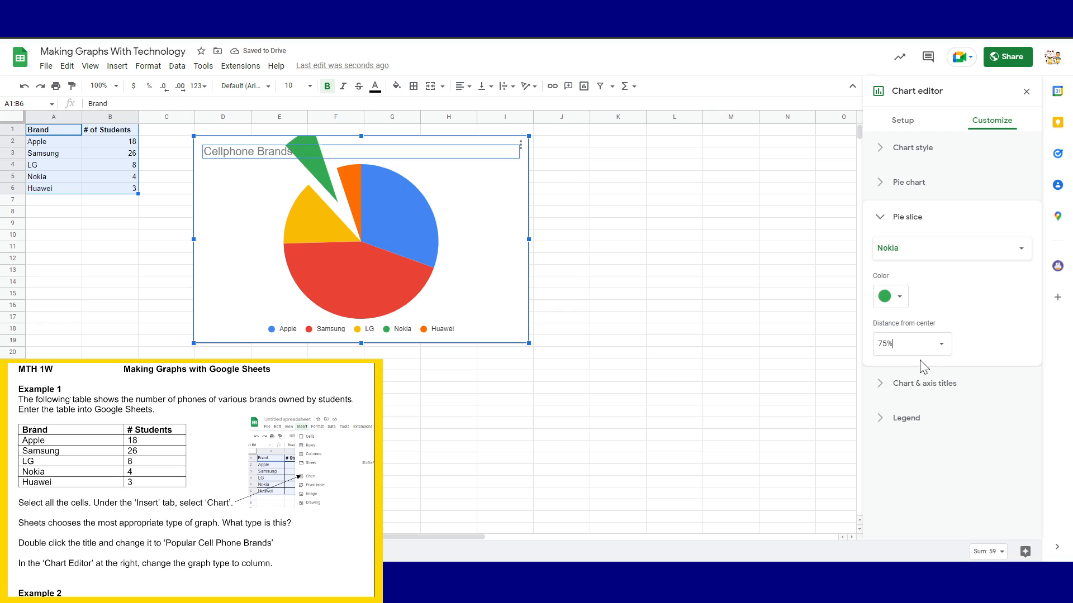
{"action": "left_click", "coordinate": [941, 345]}
{"action": "left_click", "coordinate": [906, 366]}
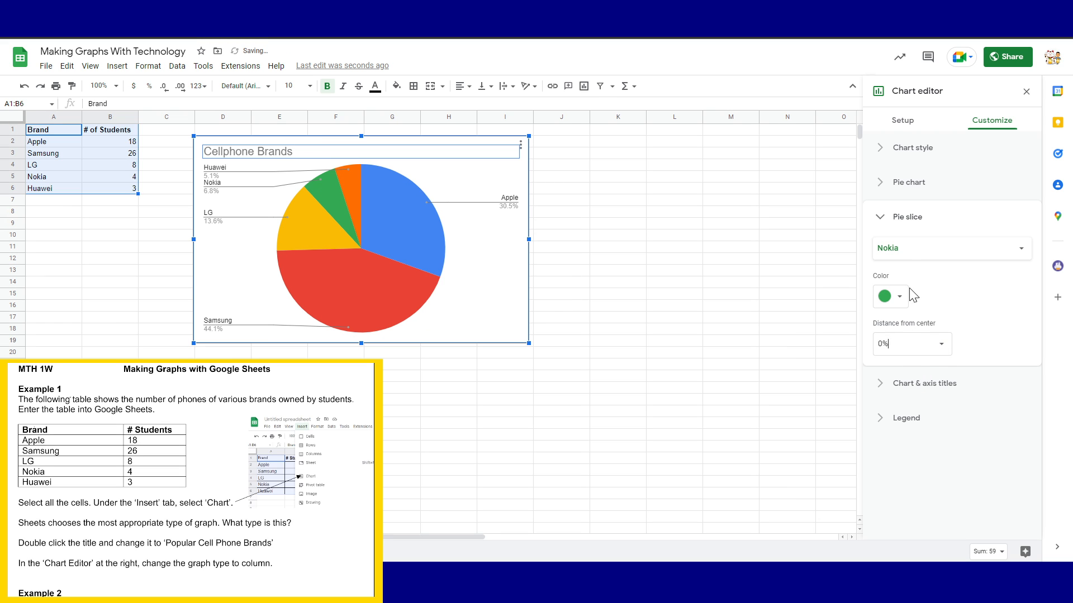
{"action": "left_click", "coordinate": [910, 247]}
{"action": "left_click", "coordinate": [914, 226]}
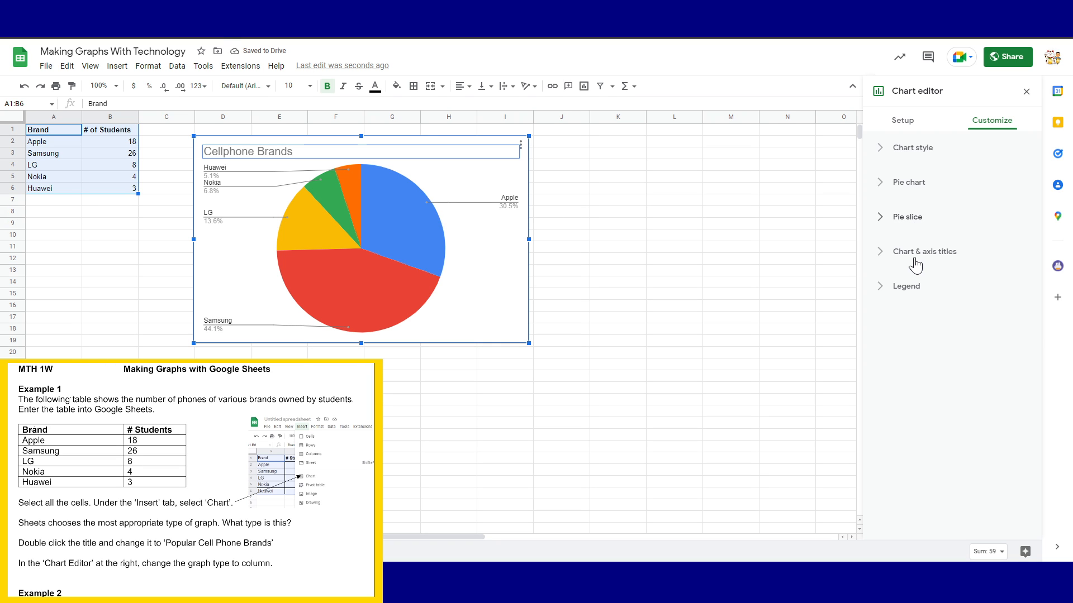
Review the chart title, subtitle and legend settings, then close the chart editor
{"action": "left_click", "coordinate": [932, 260]}
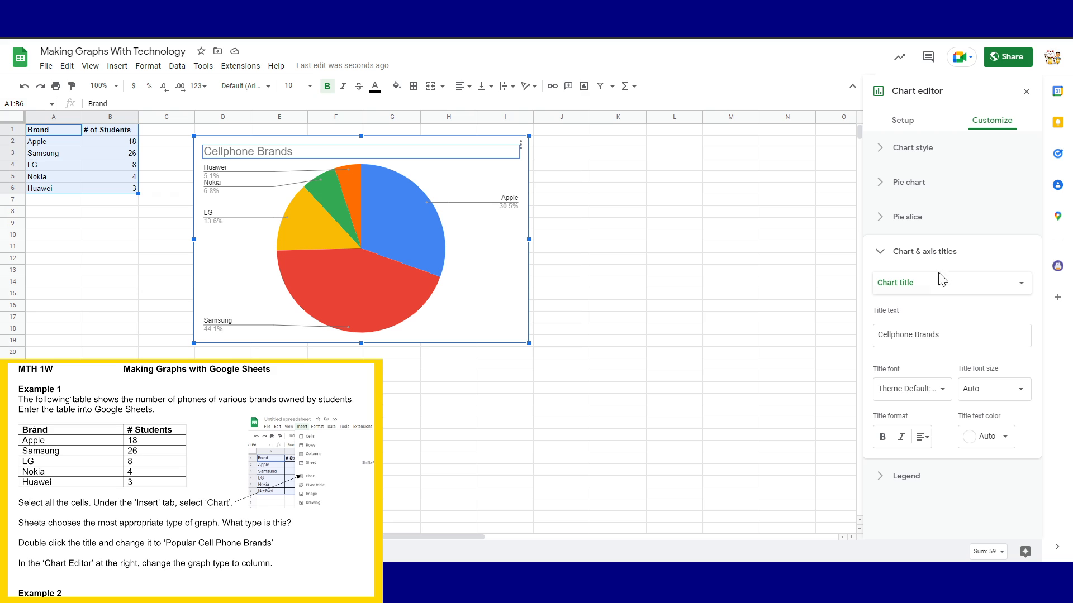
{"action": "left_click", "coordinate": [950, 286]}
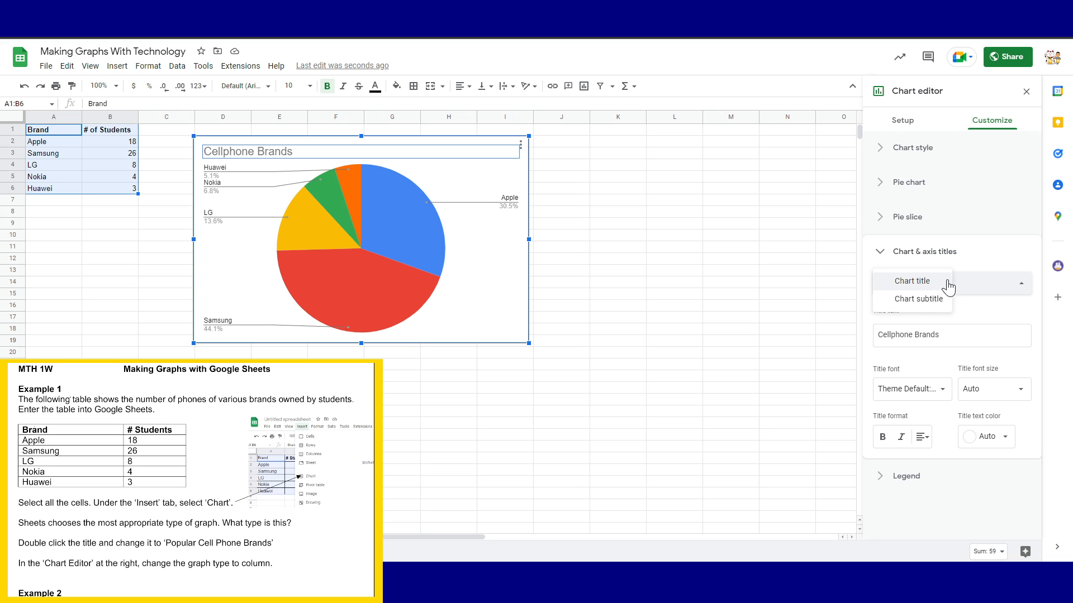
{"action": "left_click", "coordinate": [925, 303]}
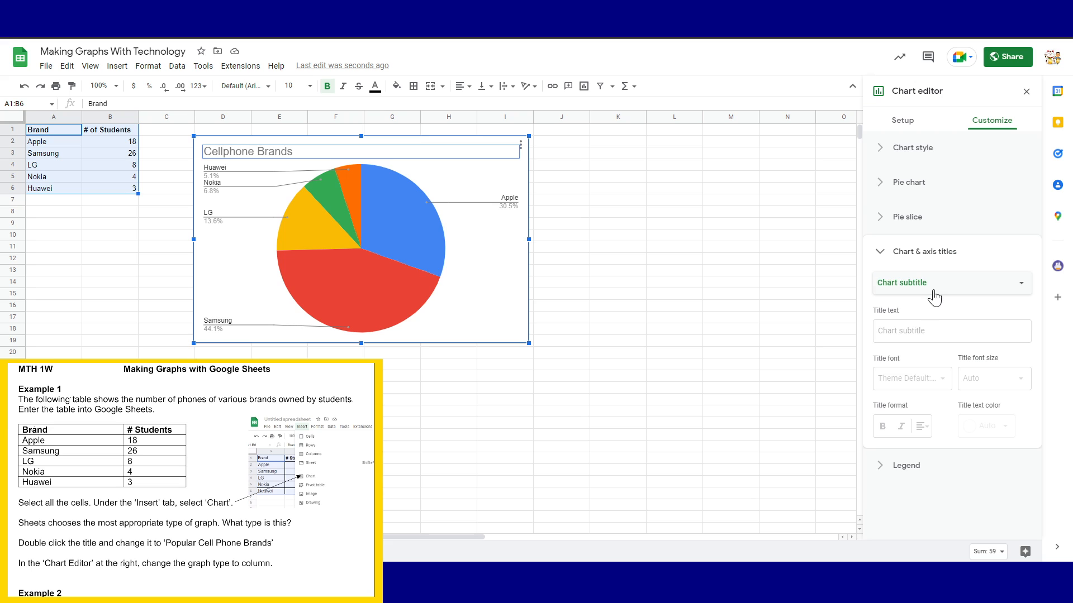
{"action": "left_click", "coordinate": [910, 252]}
{"action": "left_click", "coordinate": [896, 286]}
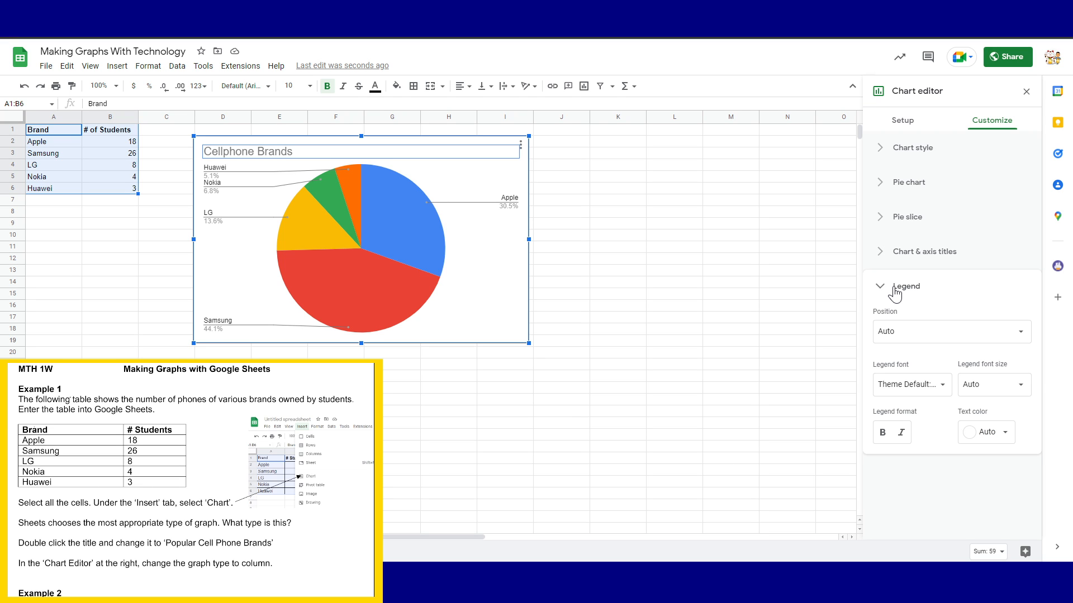
{"action": "left_click", "coordinate": [896, 291]}
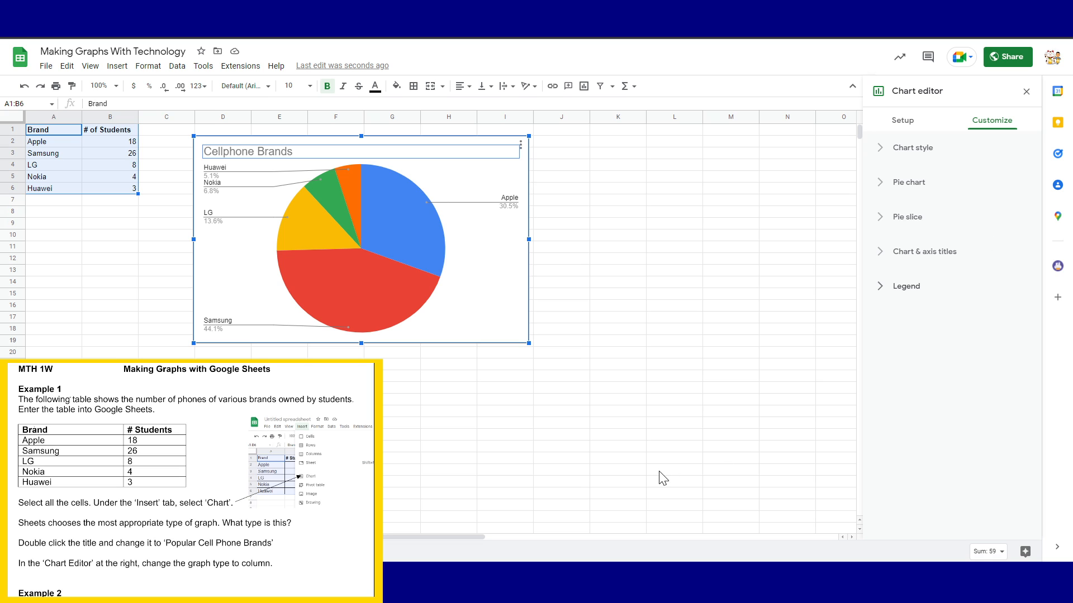
{"action": "left_click", "coordinate": [1026, 93]}
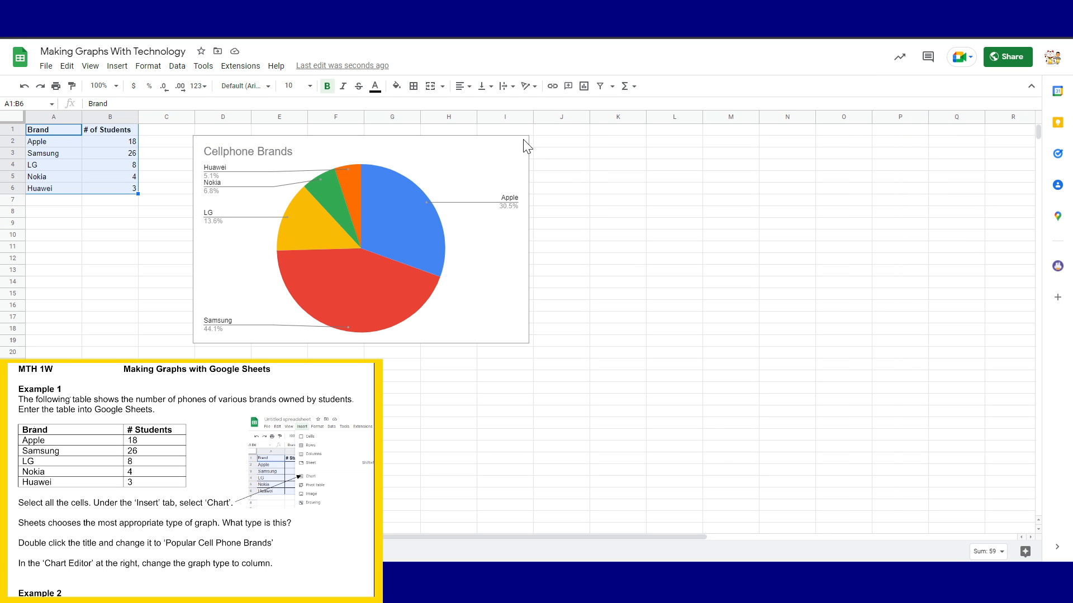
{"action": "left_click", "coordinate": [519, 189]}
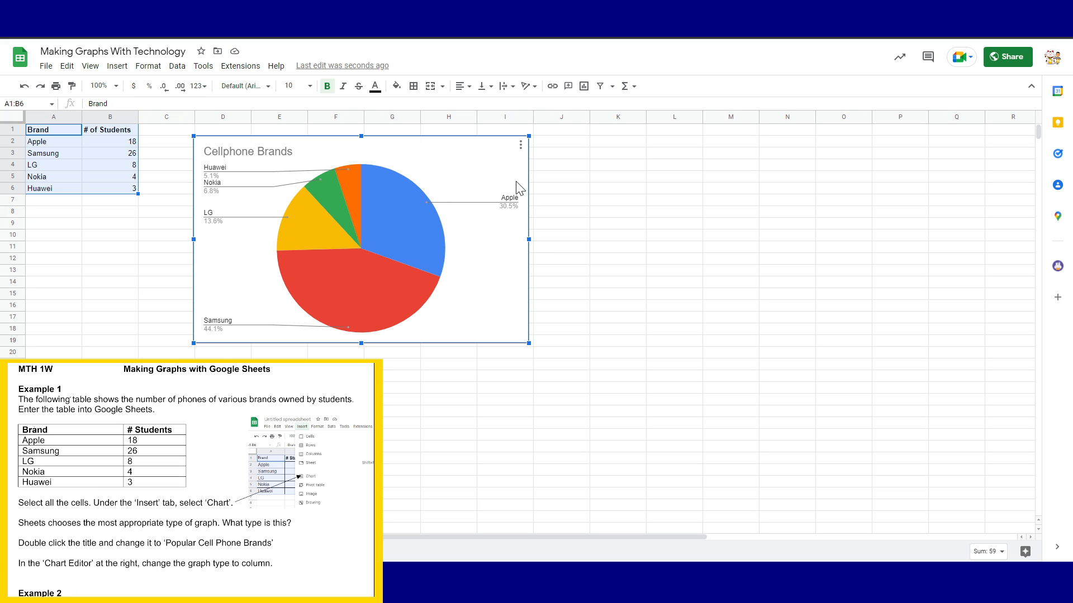
{"action": "left_click", "coordinate": [520, 147]}
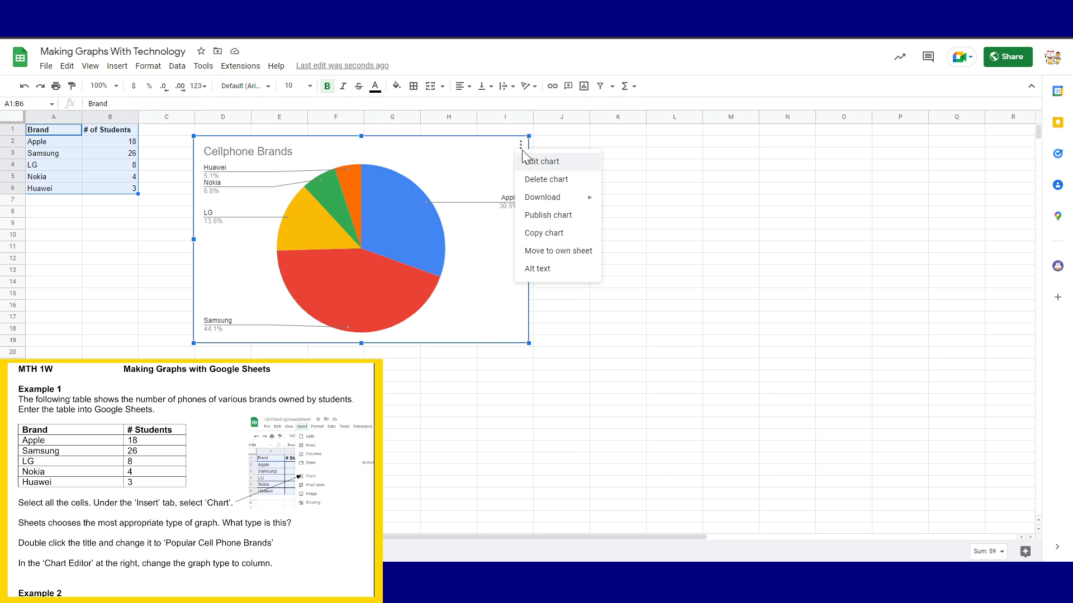
{"action": "left_click", "coordinate": [551, 163]}
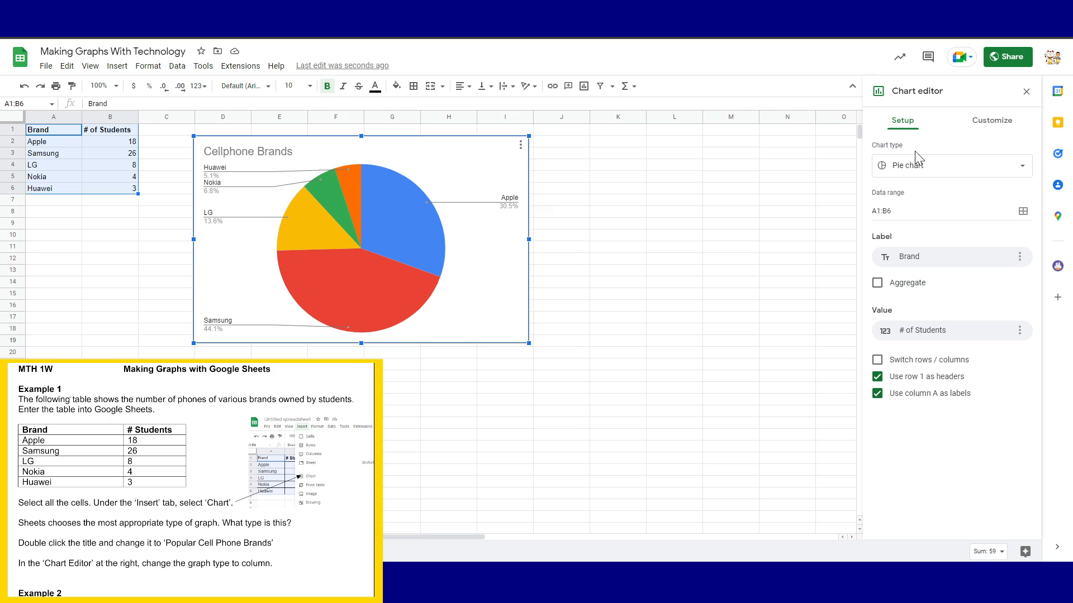
{"action": "left_click", "coordinate": [990, 120]}
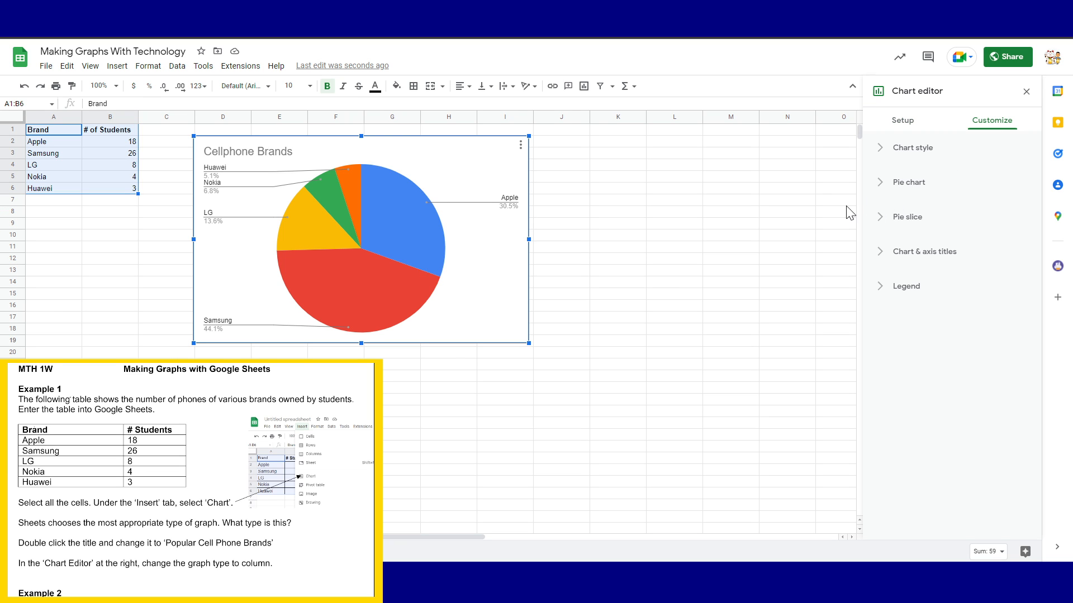
{"action": "left_click", "coordinate": [1027, 92]}
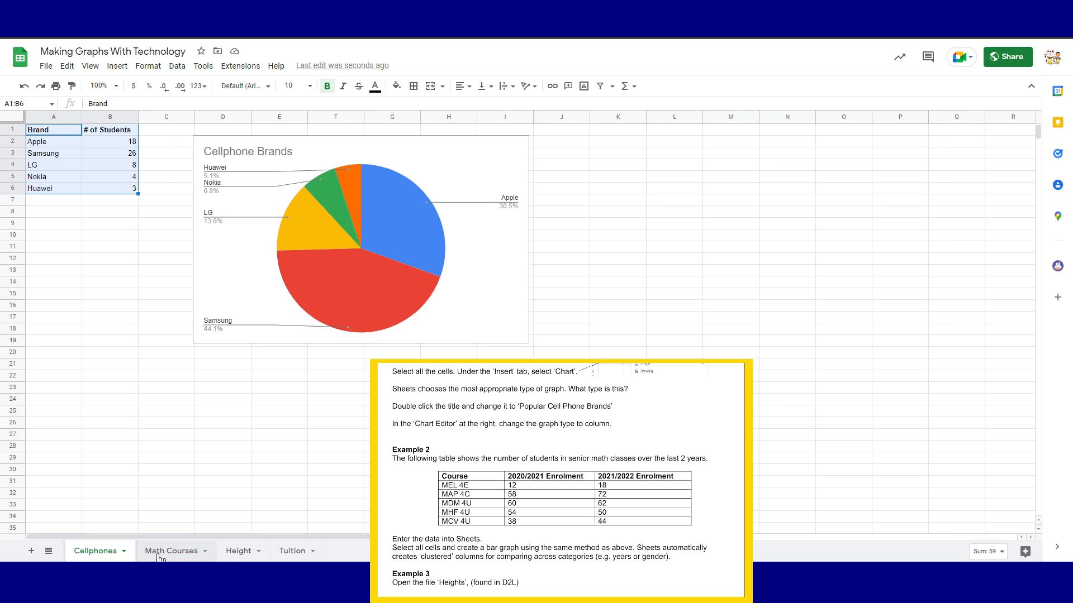
On the Math Courses sheet, chart A1:C6 as a column chart and move it beside the table
{"action": "left_click", "coordinate": [159, 554]}
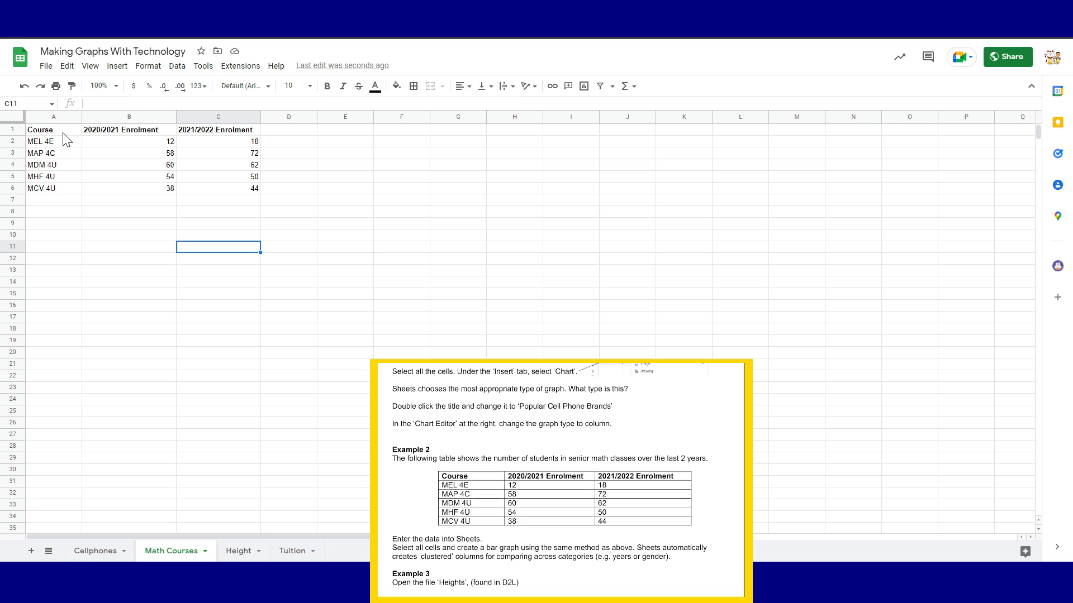
{"action": "left_click_drag", "start_coordinate": [63, 133], "coordinate": [242, 195]}
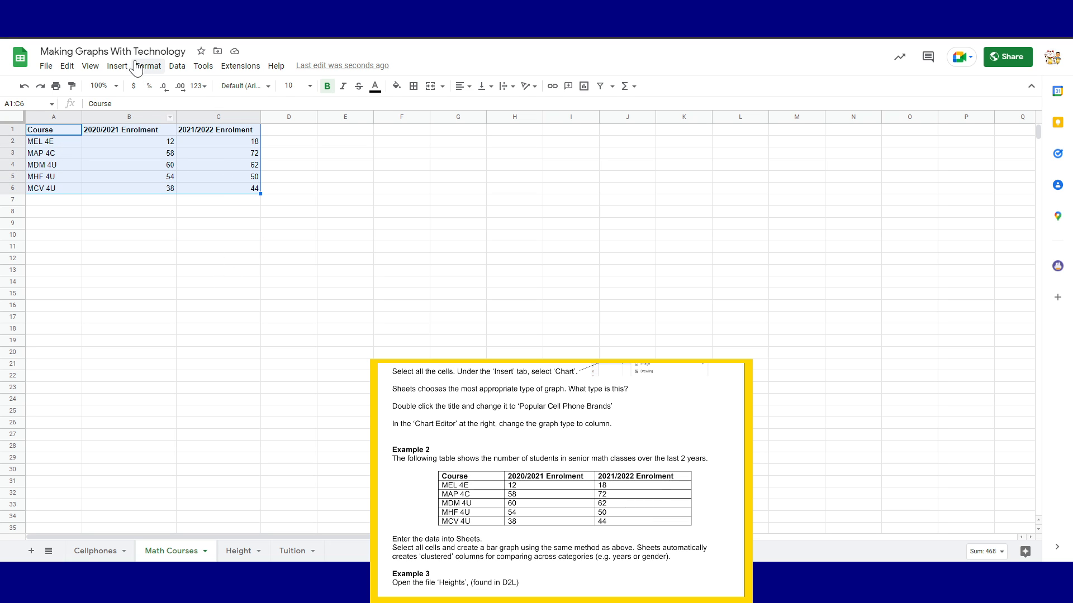
{"action": "left_click", "coordinate": [118, 66]}
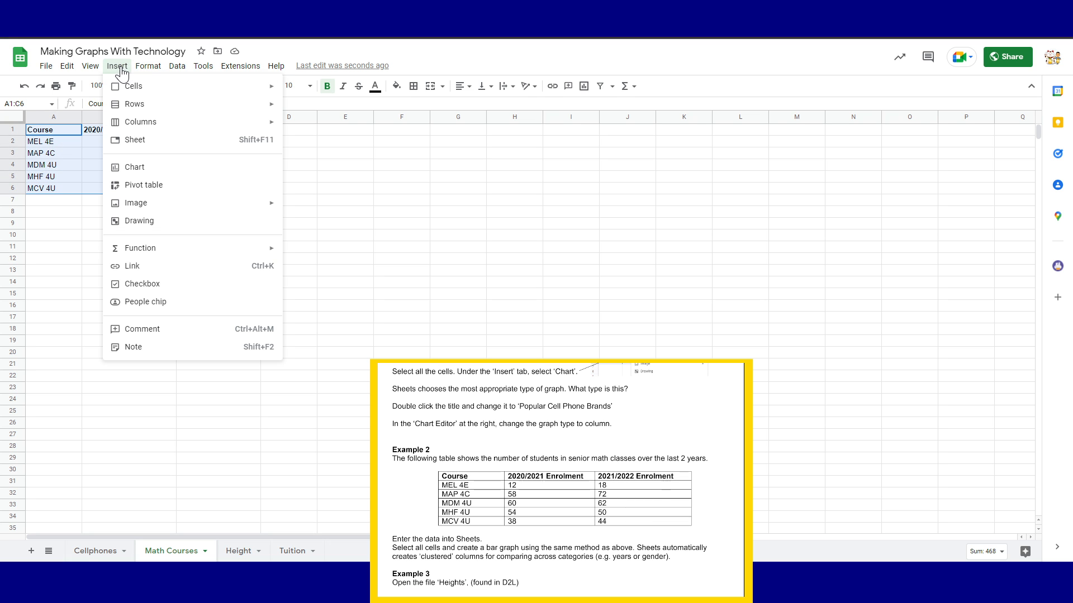
{"action": "left_click", "coordinate": [141, 167]}
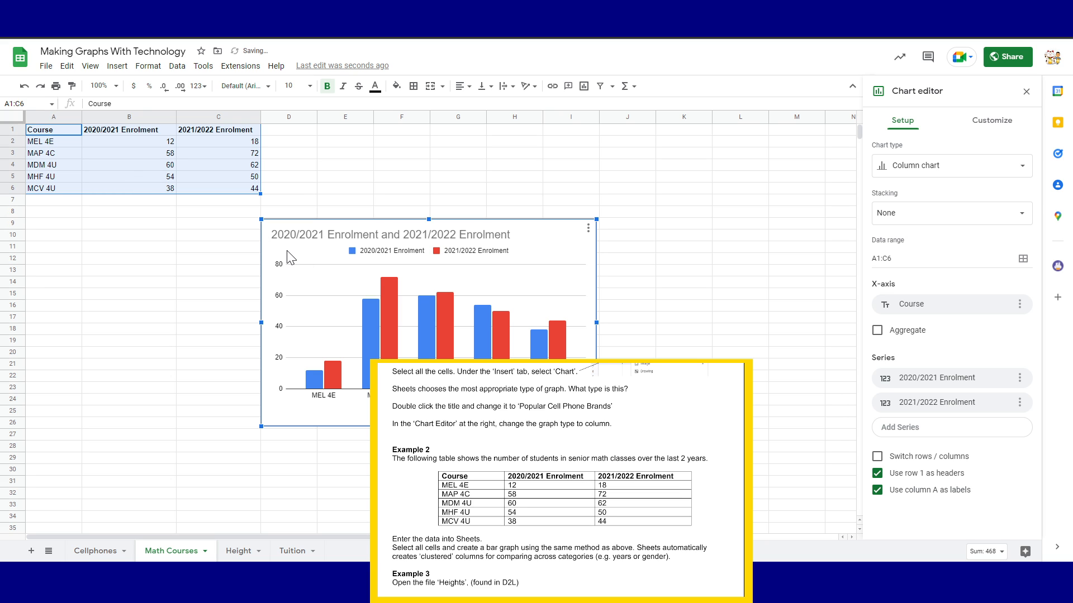
{"action": "left_click_drag", "start_coordinate": [524, 248], "coordinate": [610, 158]}
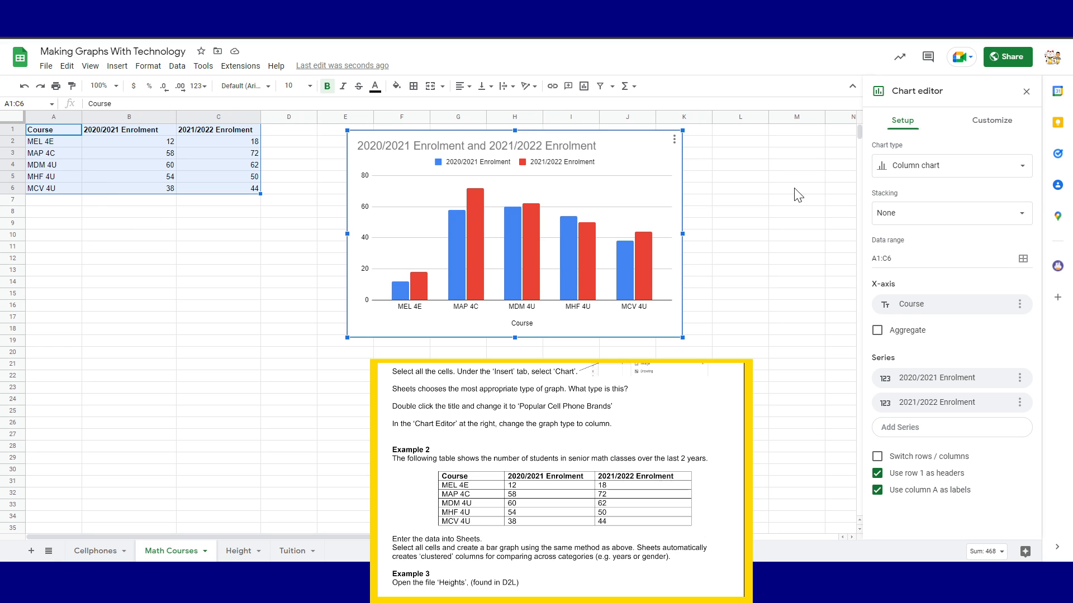
Preview the enrolment chart as pie, line and bar, then return to column and nudge it right
{"action": "left_click", "coordinate": [1020, 167]}
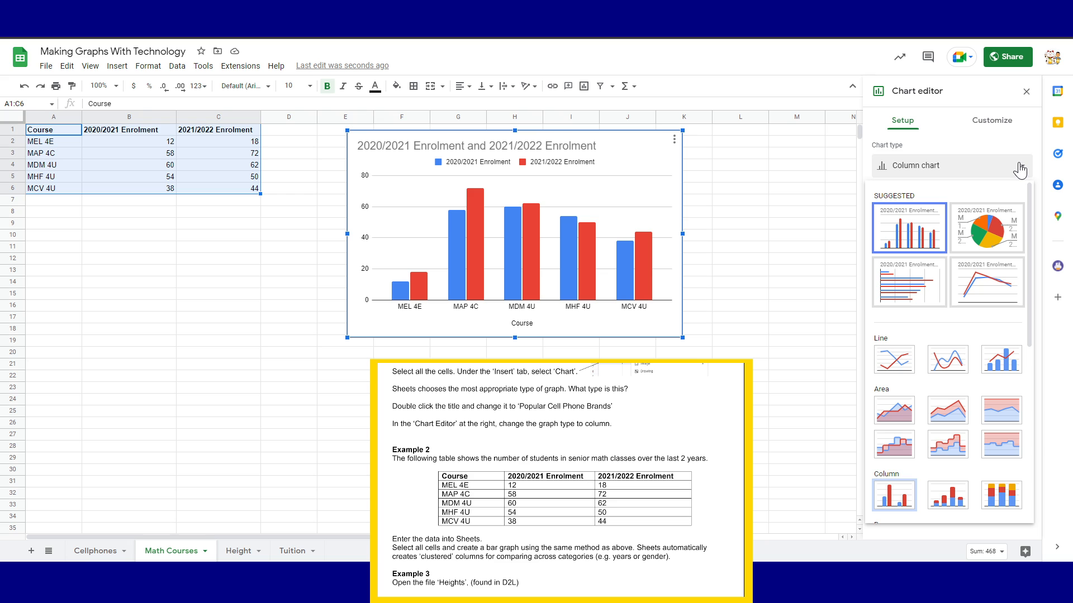
{"action": "left_click", "coordinate": [970, 246]}
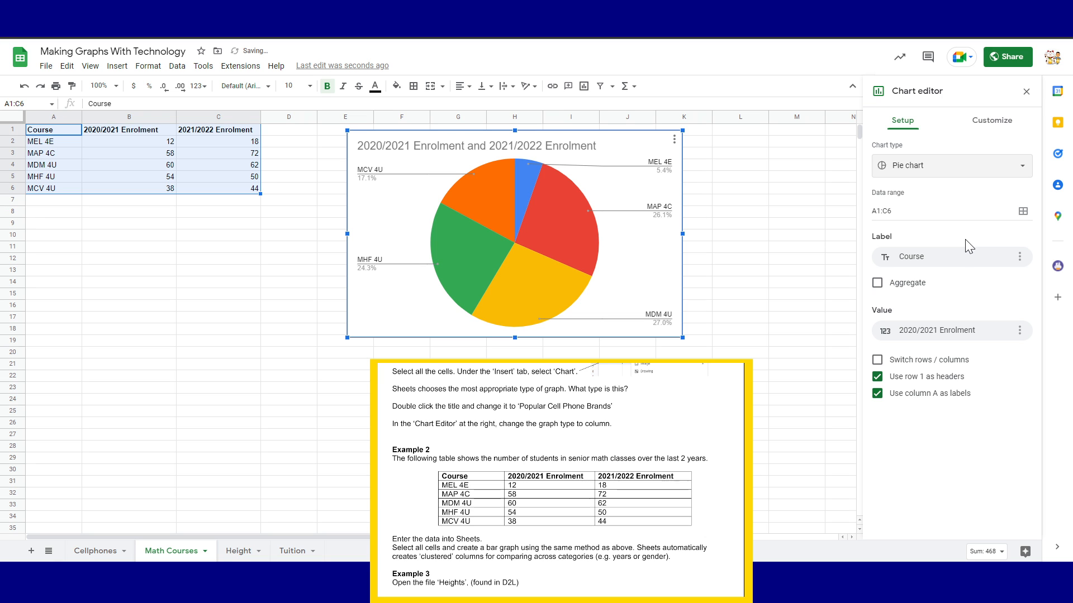
{"action": "left_click", "coordinate": [946, 174]}
{"action": "left_click", "coordinate": [998, 292]}
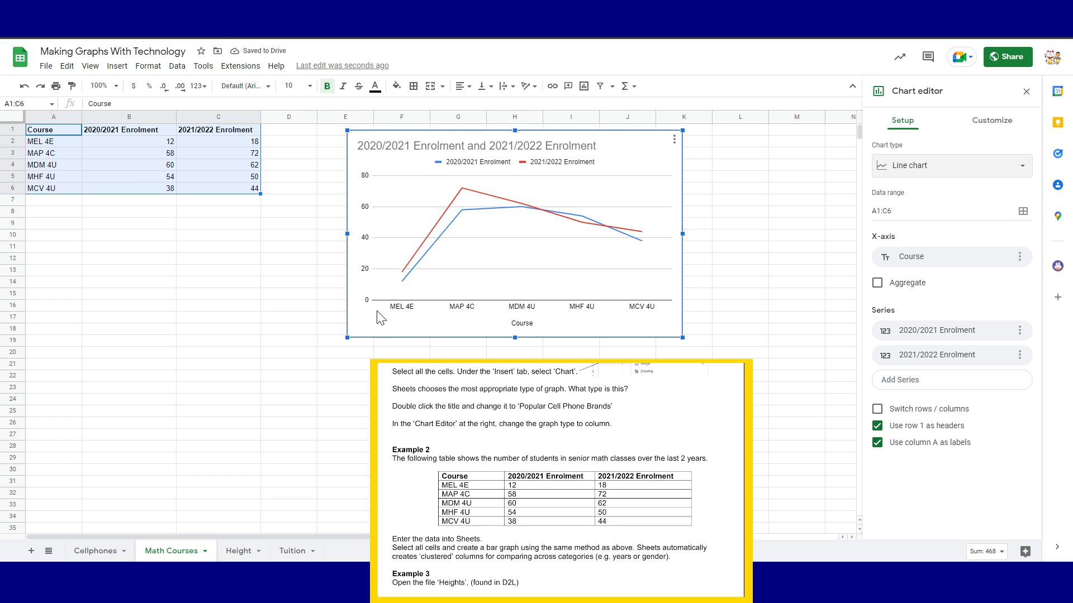
{"action": "left_click", "coordinate": [974, 168]}
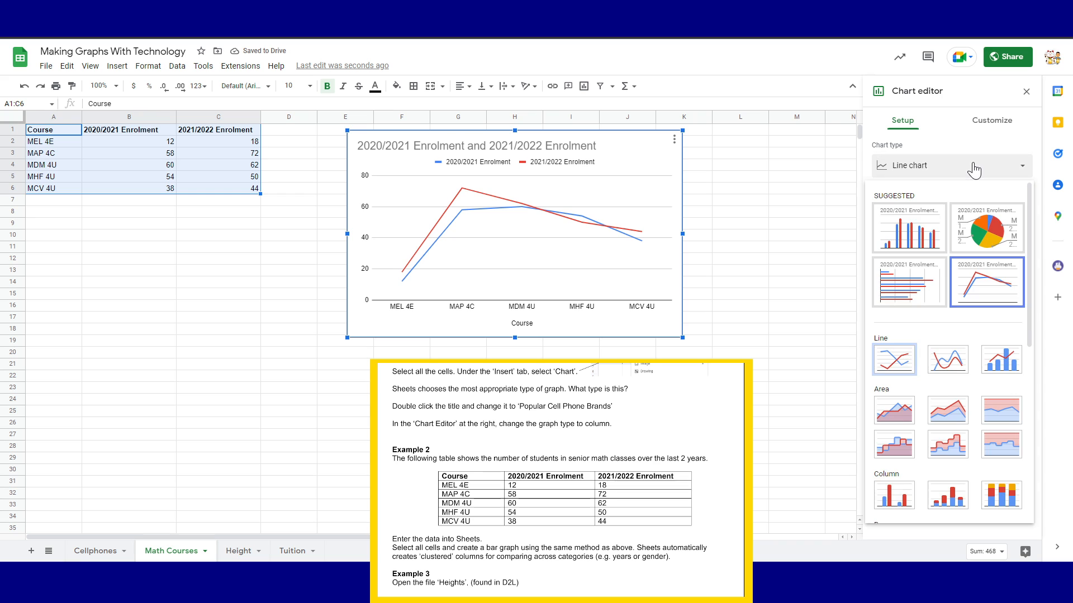
{"action": "left_click", "coordinate": [914, 286]}
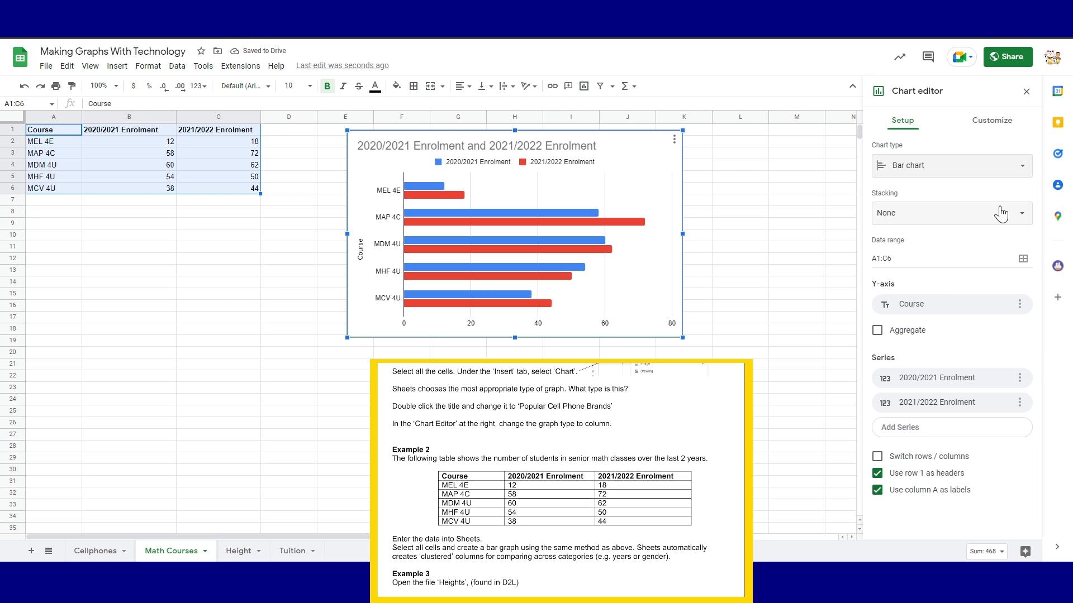
{"action": "left_click", "coordinate": [992, 168]}
{"action": "left_click", "coordinate": [899, 239]}
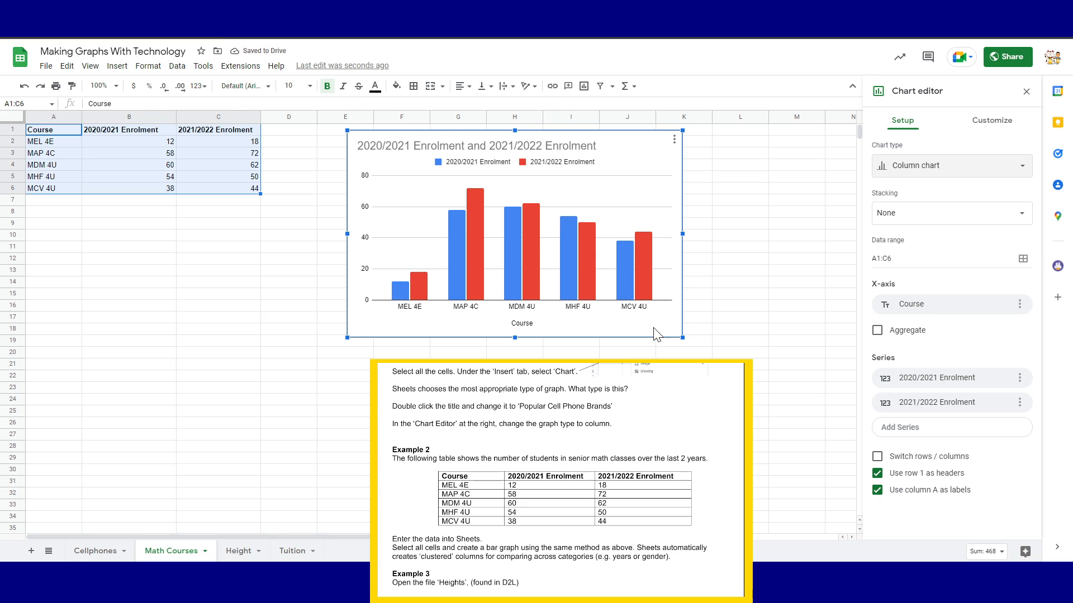
{"action": "left_click_drag", "start_coordinate": [631, 327], "coordinate": [669, 323]}
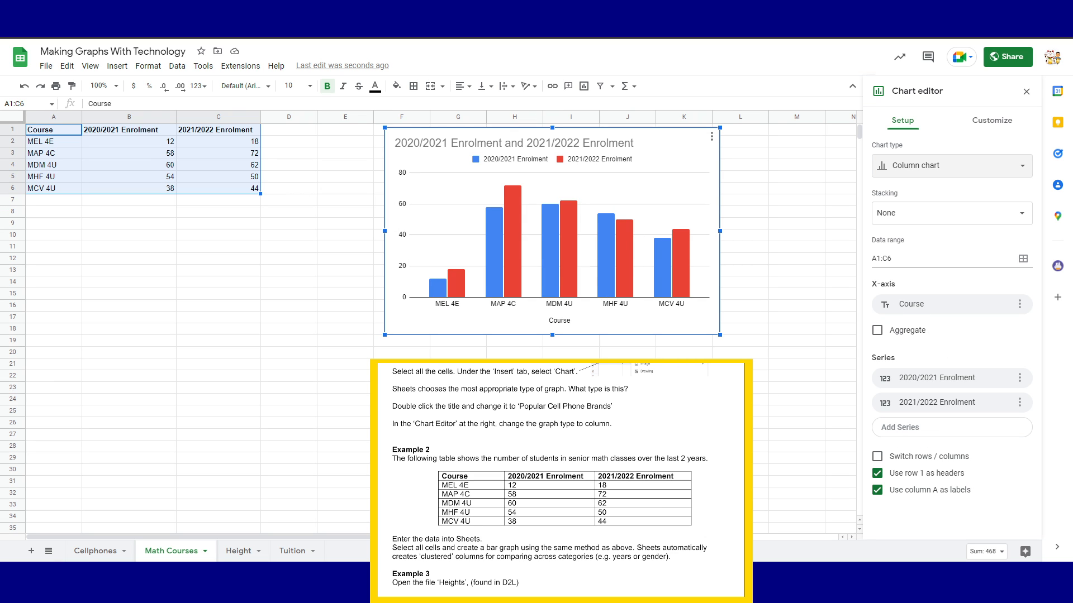
Try Standard stacking, revert stacking to None, and open the Customize options
{"action": "left_click", "coordinate": [951, 215]}
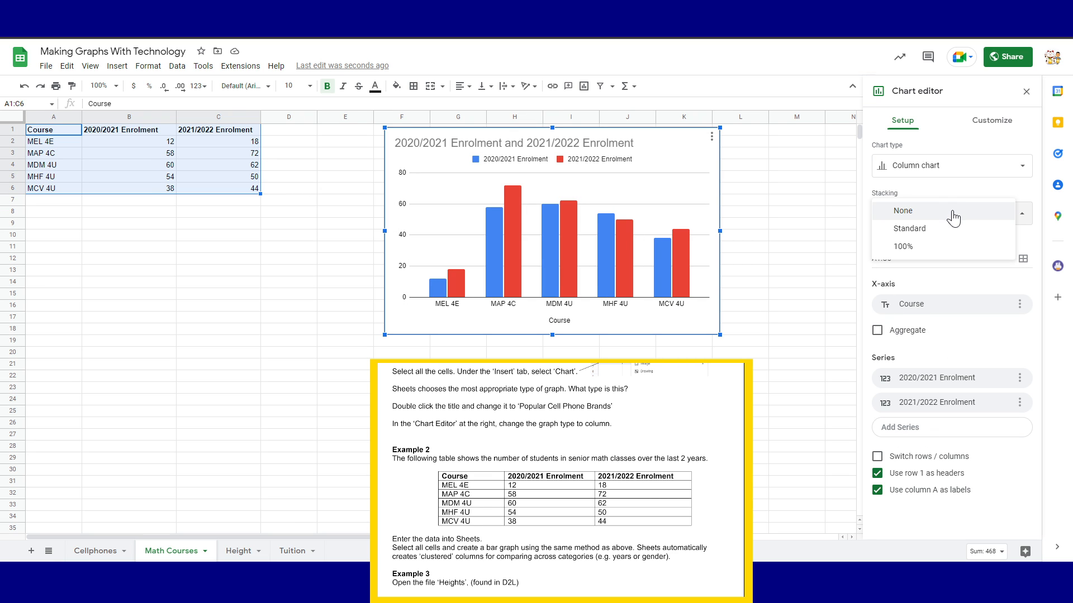
{"action": "left_click", "coordinate": [897, 235]}
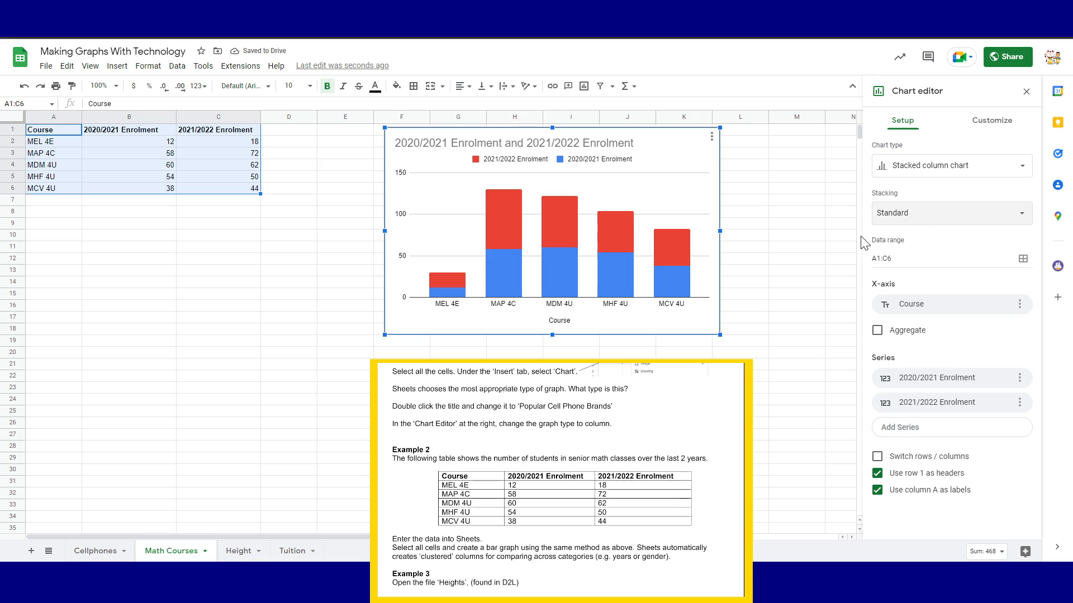
{"action": "left_click", "coordinate": [914, 221]}
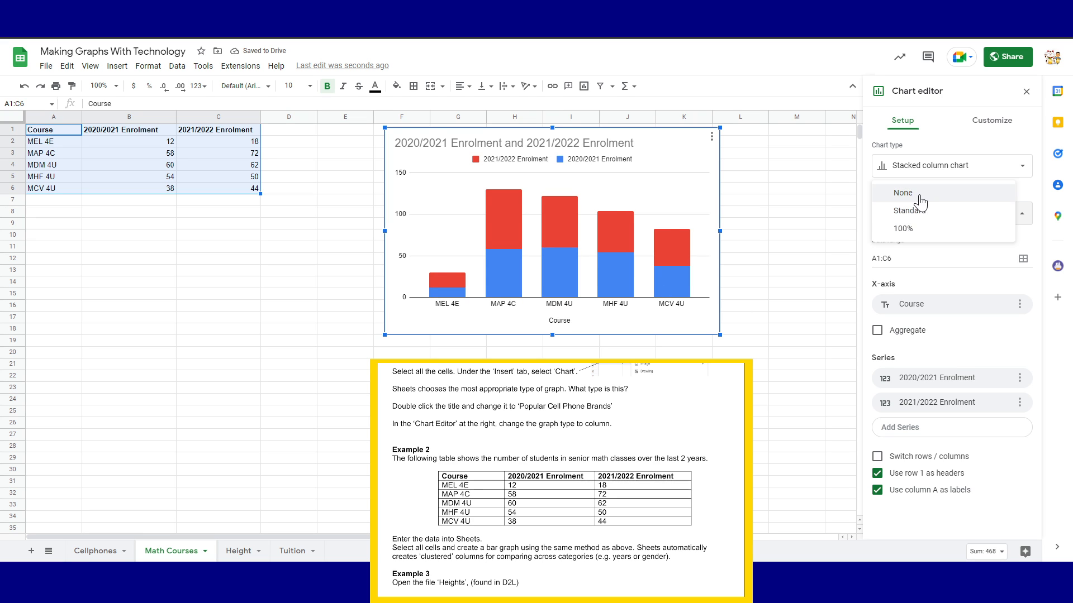
{"action": "left_click", "coordinate": [921, 199]}
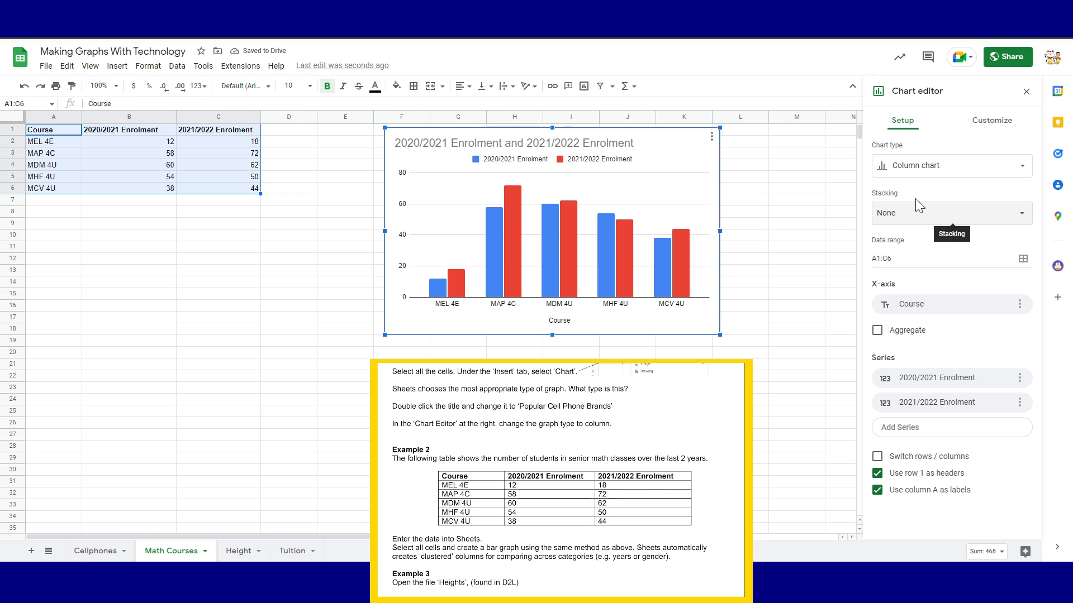
{"action": "left_click", "coordinate": [992, 124]}
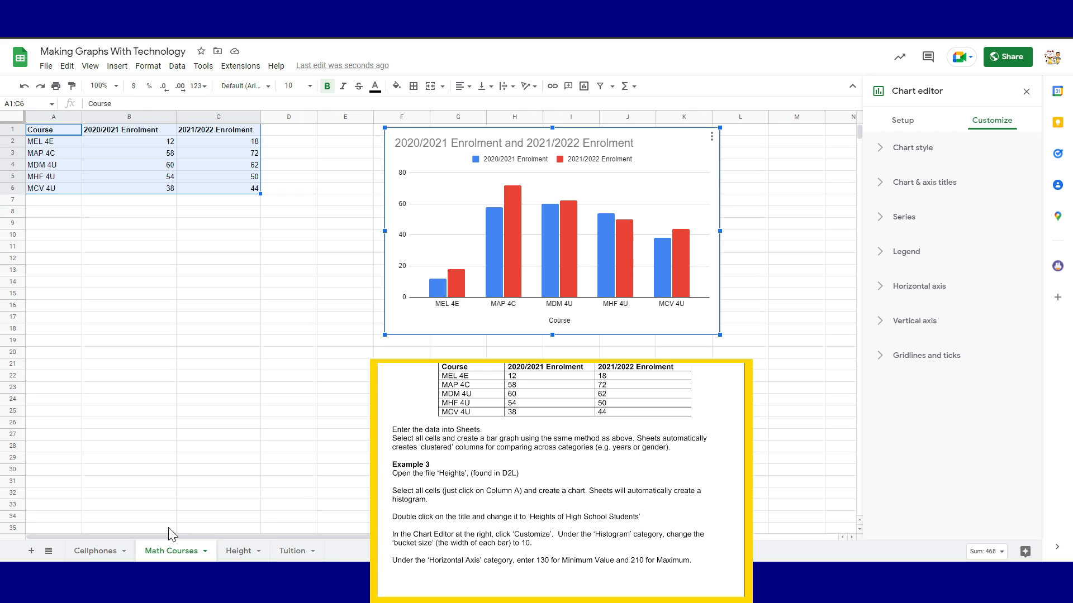
On the Height sheet, scroll through the student heights and select column A
{"action": "left_click", "coordinate": [239, 552]}
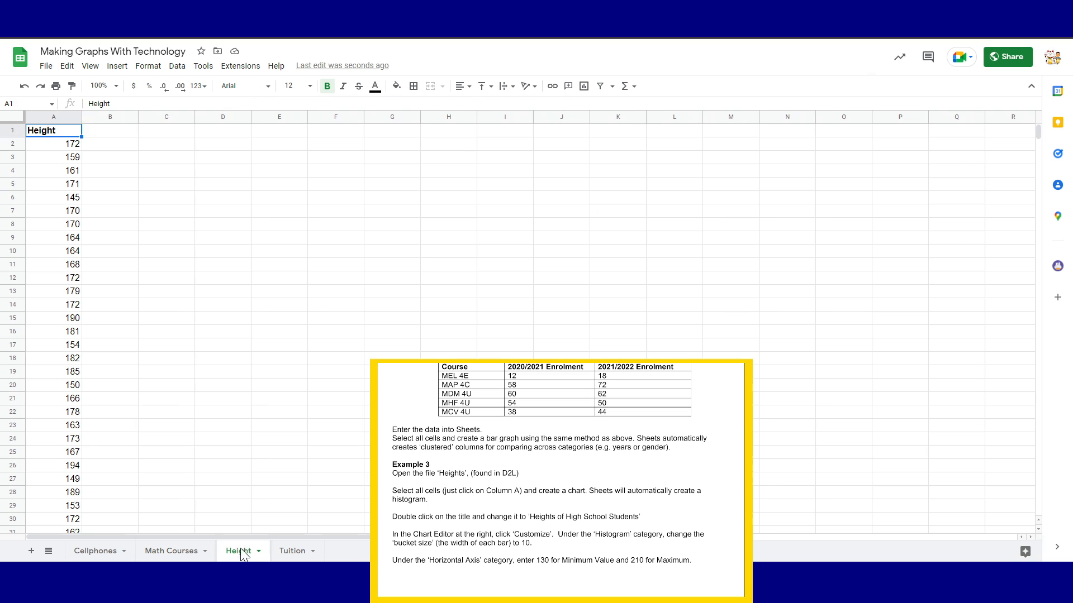
{"action": "scroll", "coordinate": [57, 265], "scroll_direction": "down", "scroll_amount": 5}
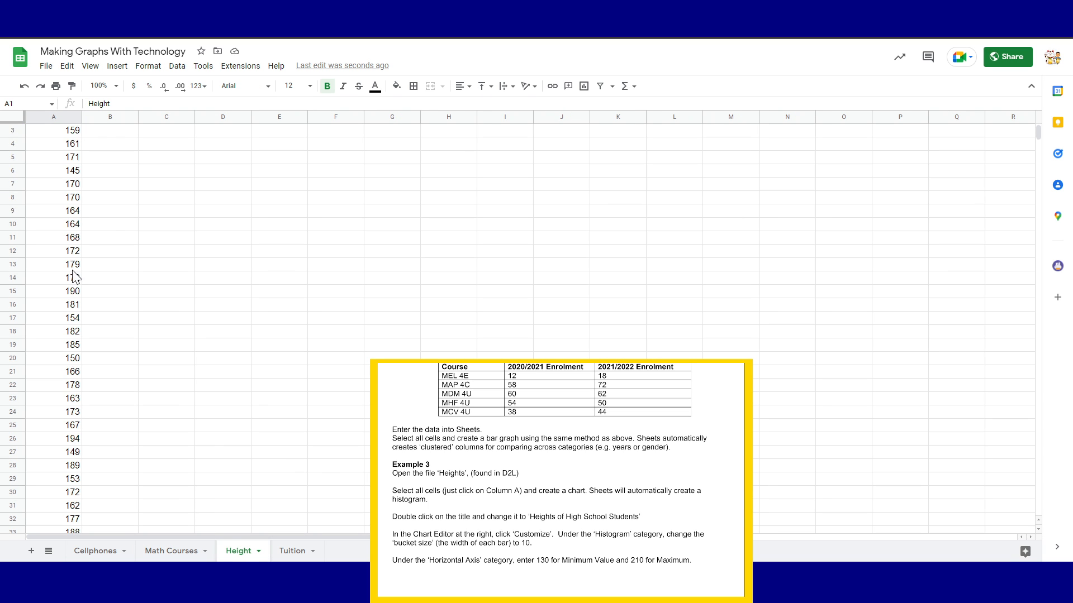
{"action": "scroll", "coordinate": [61, 300], "scroll_direction": "down", "scroll_amount": 13}
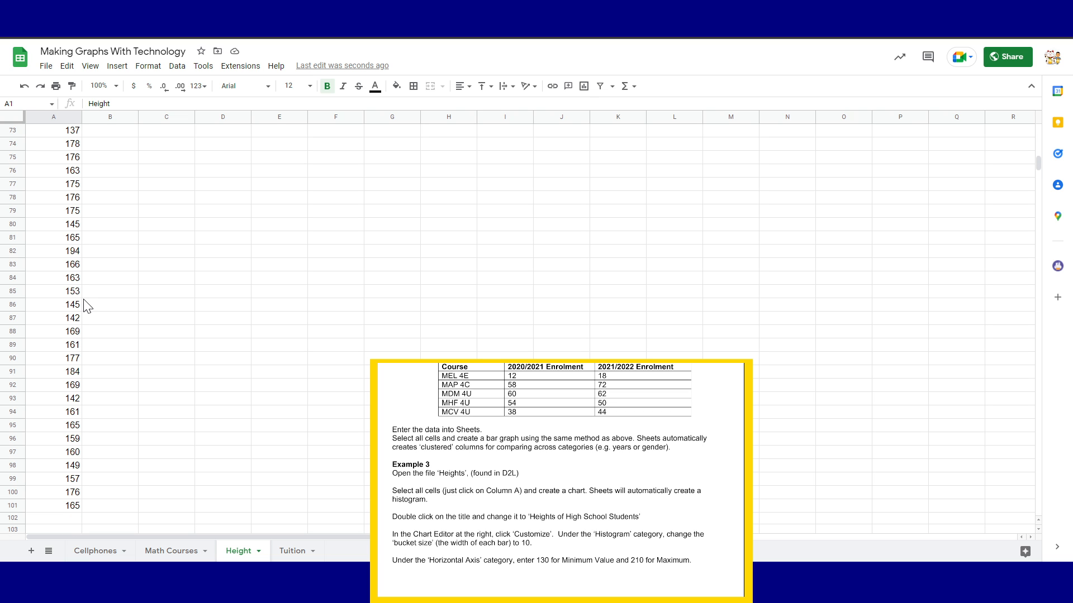
{"action": "scroll", "coordinate": [79, 301], "scroll_direction": "up", "scroll_amount": 10}
{"action": "scroll", "coordinate": [88, 302], "scroll_direction": "up", "scroll_amount": 8}
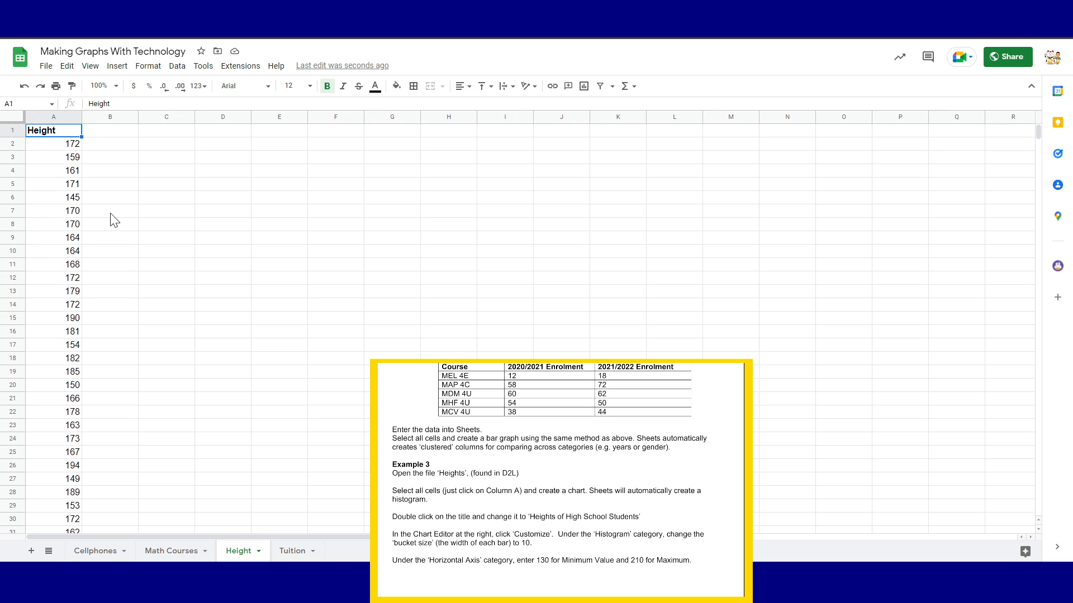
{"action": "left_click", "coordinate": [60, 117]}
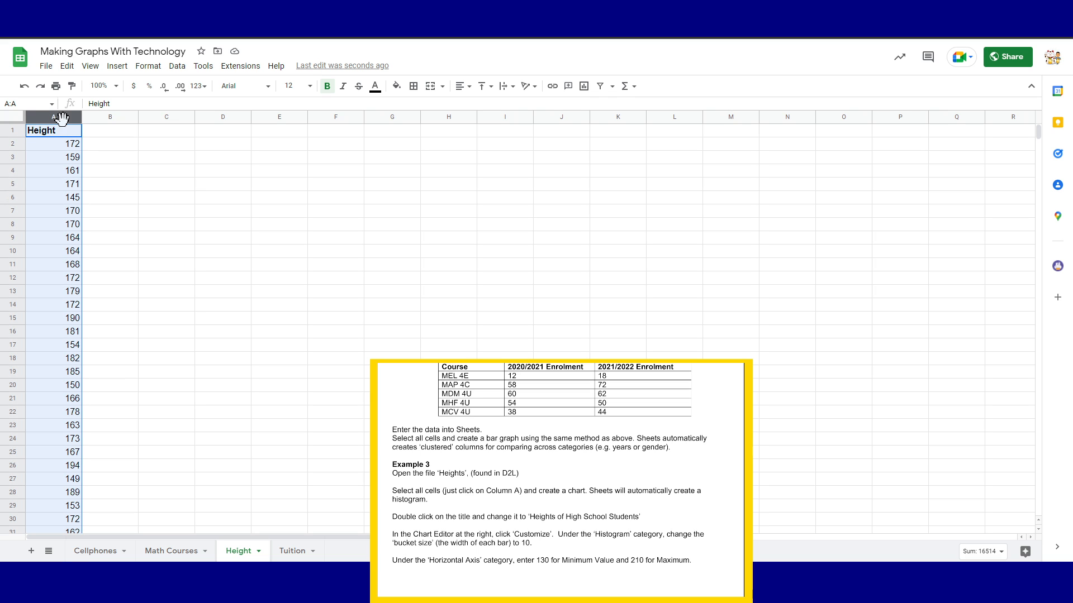
Insert a histogram of the column A heights and drag it up beside the data
{"action": "left_click_drag", "start_coordinate": [11, 137], "coordinate": [11, 136]}
{"action": "left_click", "coordinate": [14, 130]}
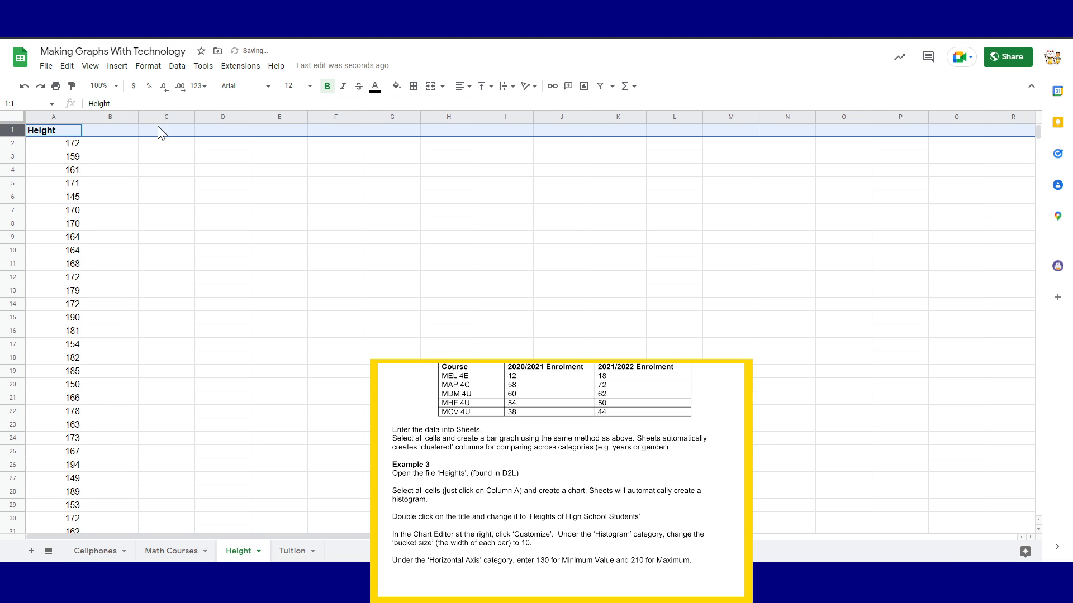
{"action": "left_click", "coordinate": [58, 117]}
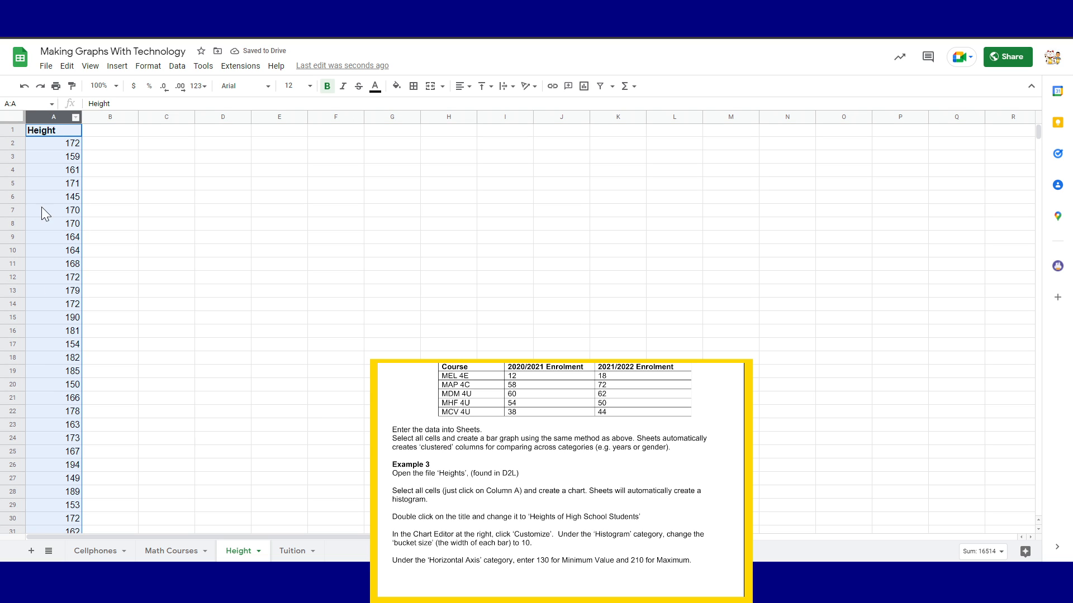
{"action": "left_click", "coordinate": [117, 66]}
{"action": "left_click", "coordinate": [148, 167]}
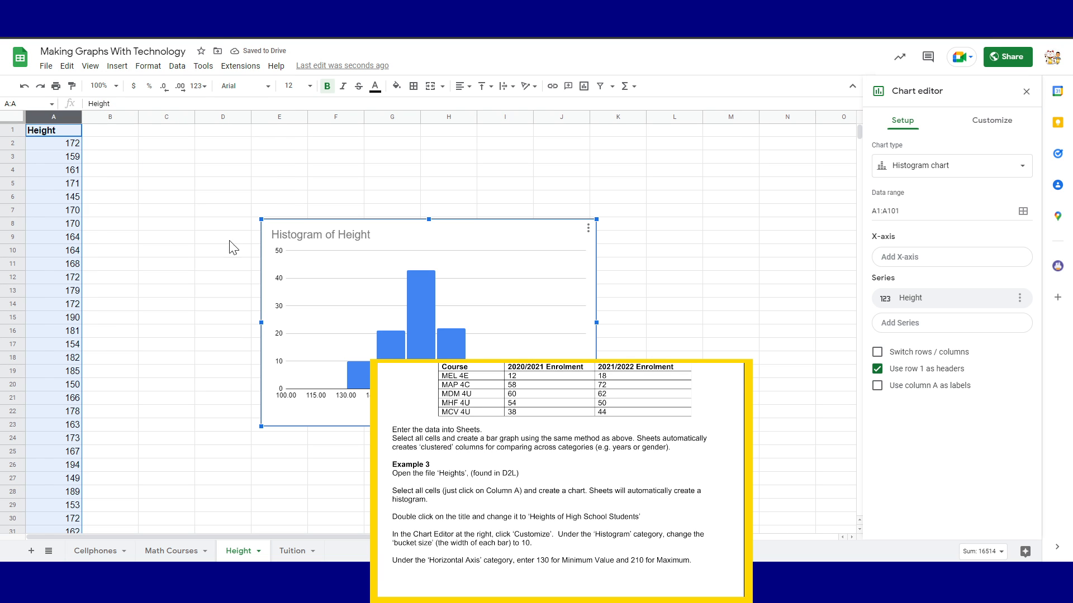
{"action": "left_click_drag", "start_coordinate": [451, 250], "coordinate": [567, 139]}
{"action": "left_click", "coordinate": [559, 148]}
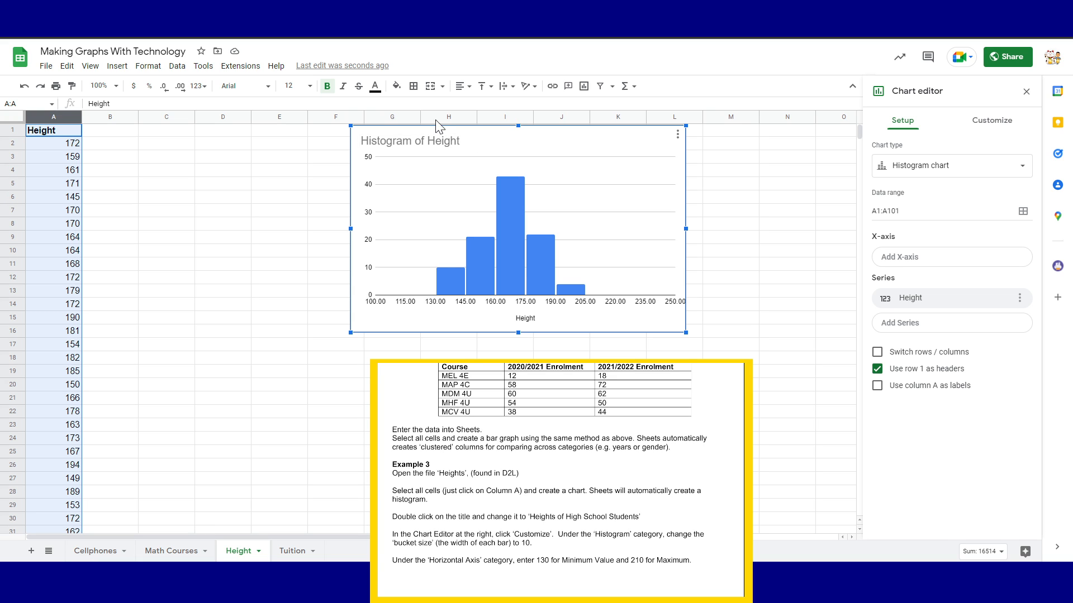
Change the histogram title to 'Heights of High School Students'
{"action": "double_click", "coordinate": [442, 144]}
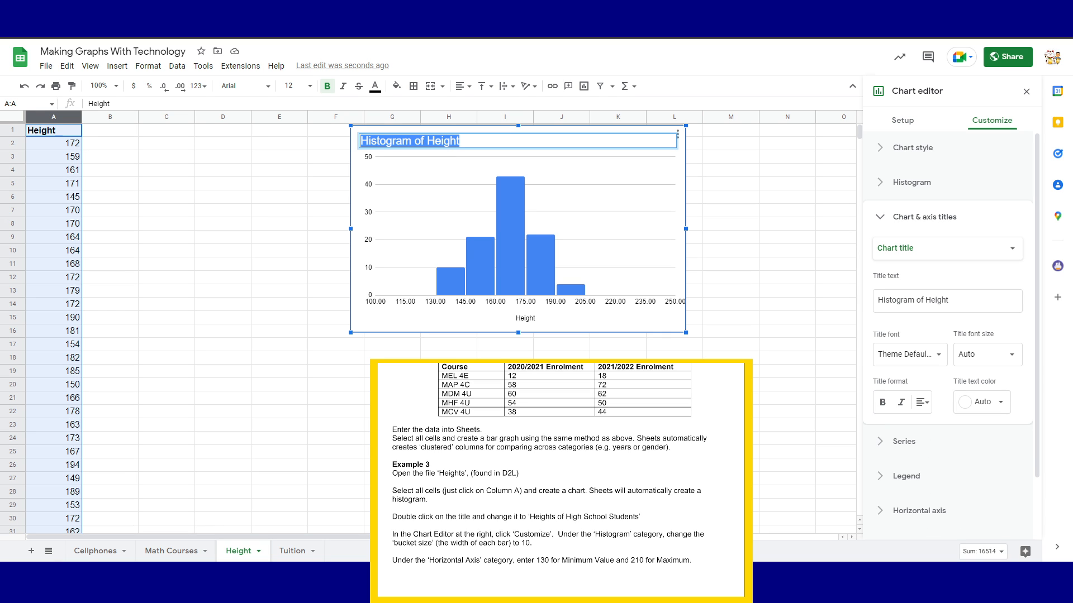
{"action": "type", "text": "H"}
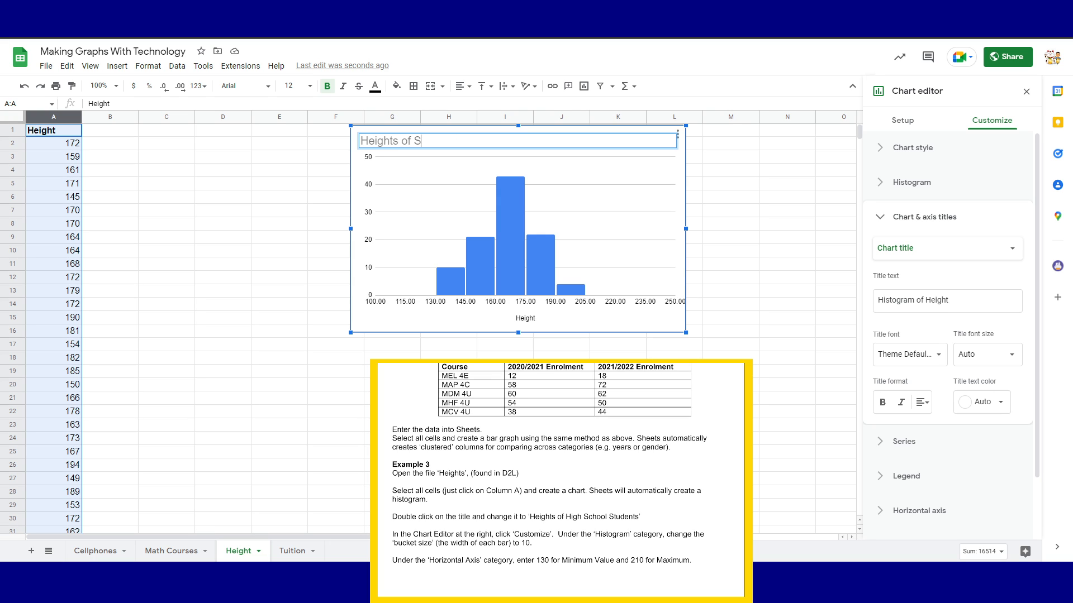
{"action": "type", "text": "eights of S"}
{"action": "key", "text": "BackSpace"}
{"action": "type", "text": "High School Students"}
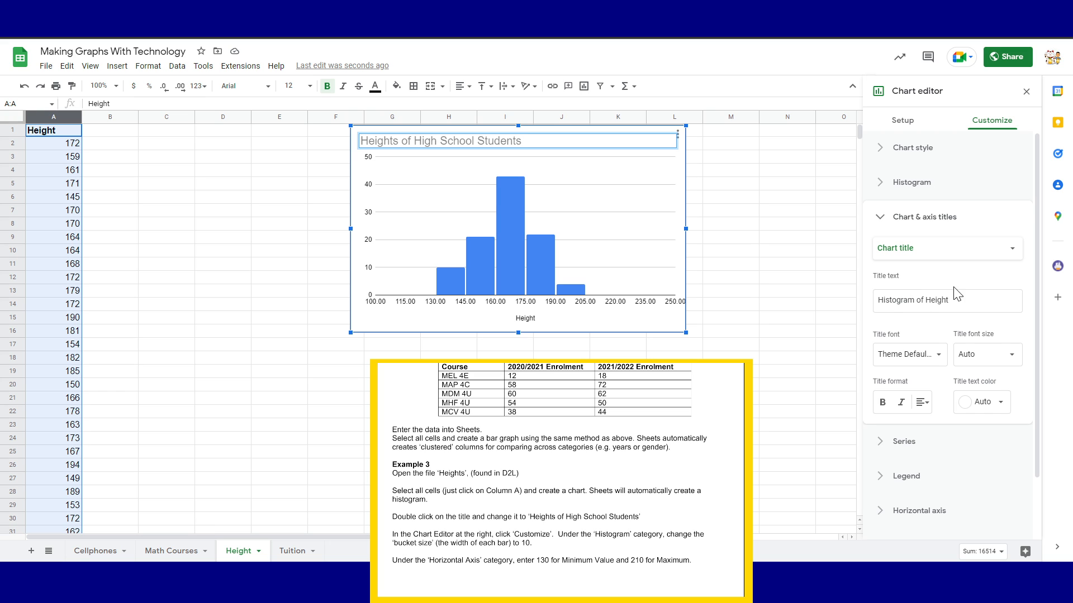
{"action": "left_click", "coordinate": [674, 398]}
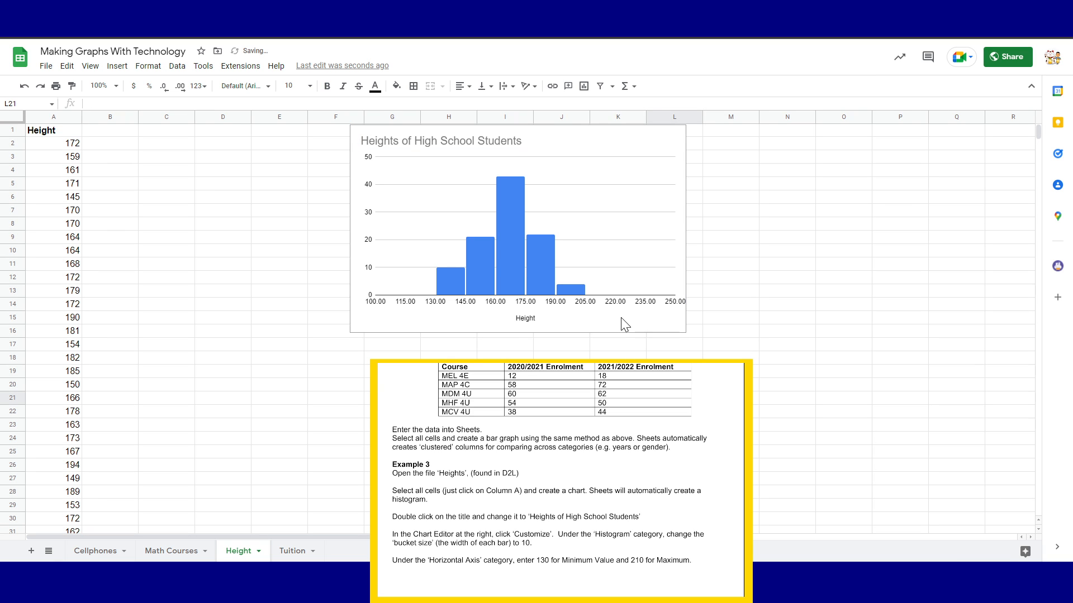
Reopen the histogram's chart editor at Customize > Histogram settings
{"action": "left_click", "coordinate": [677, 137]}
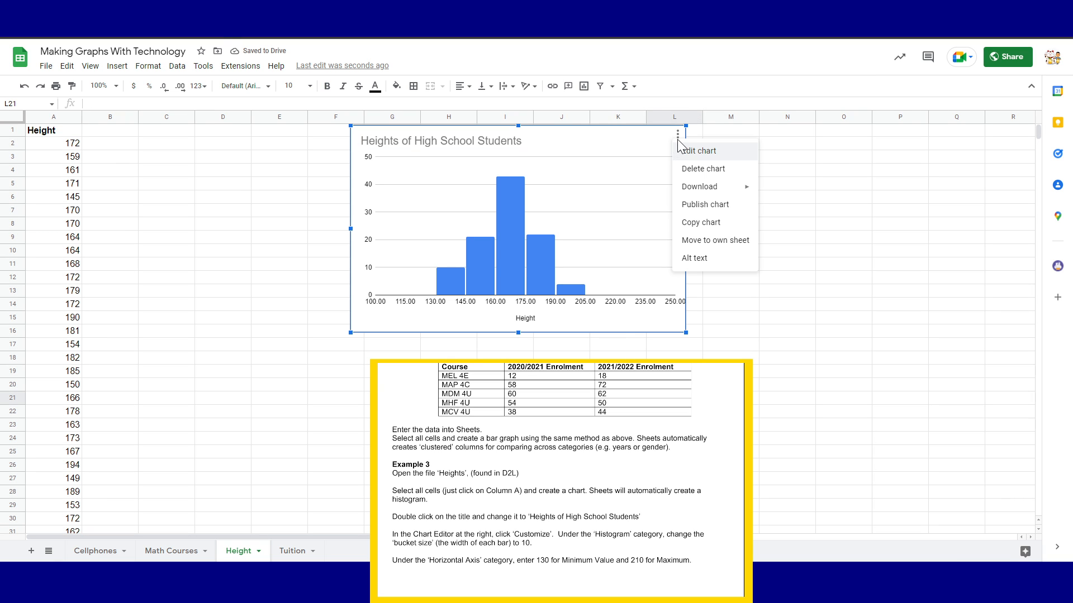
{"action": "left_click", "coordinate": [693, 150]}
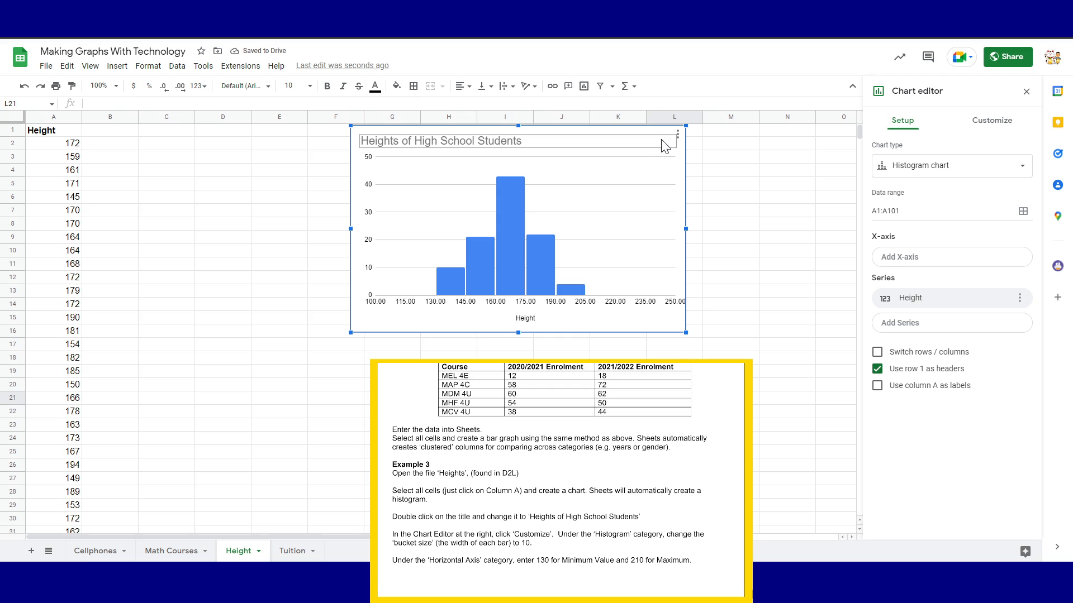
{"action": "left_click", "coordinate": [988, 121]}
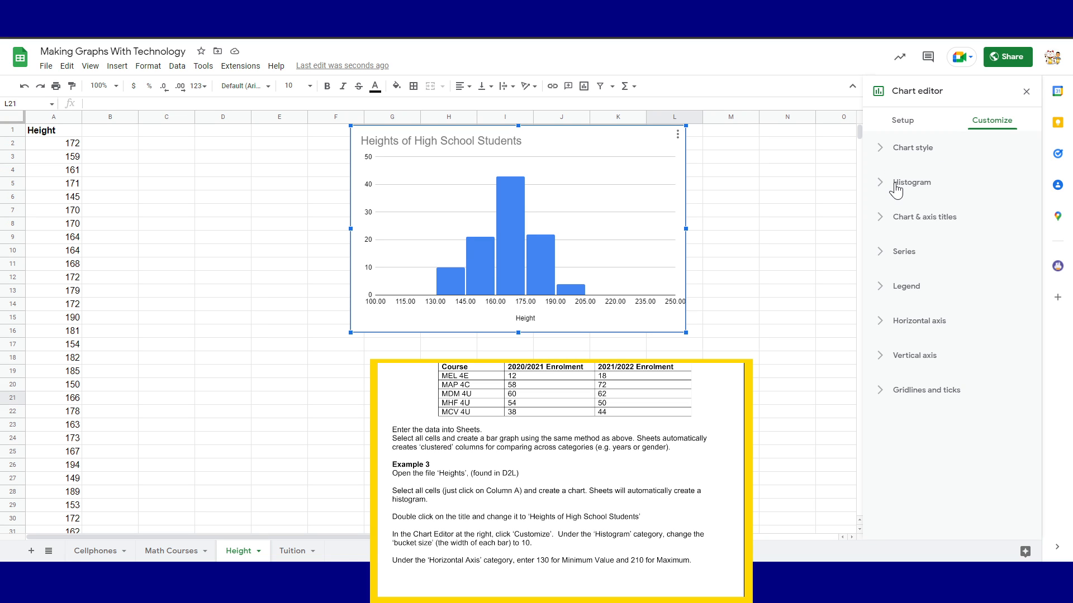
{"action": "left_click", "coordinate": [926, 186]}
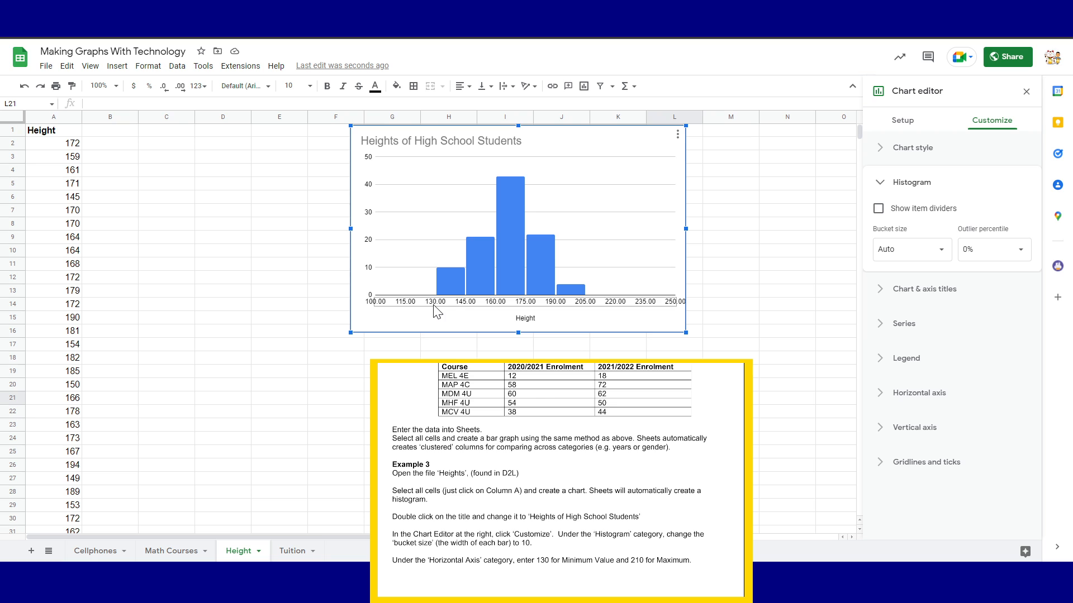
Try bucket sizes 10, 5, 2 and 1, then go back to 5
{"action": "left_click", "coordinate": [894, 244]}
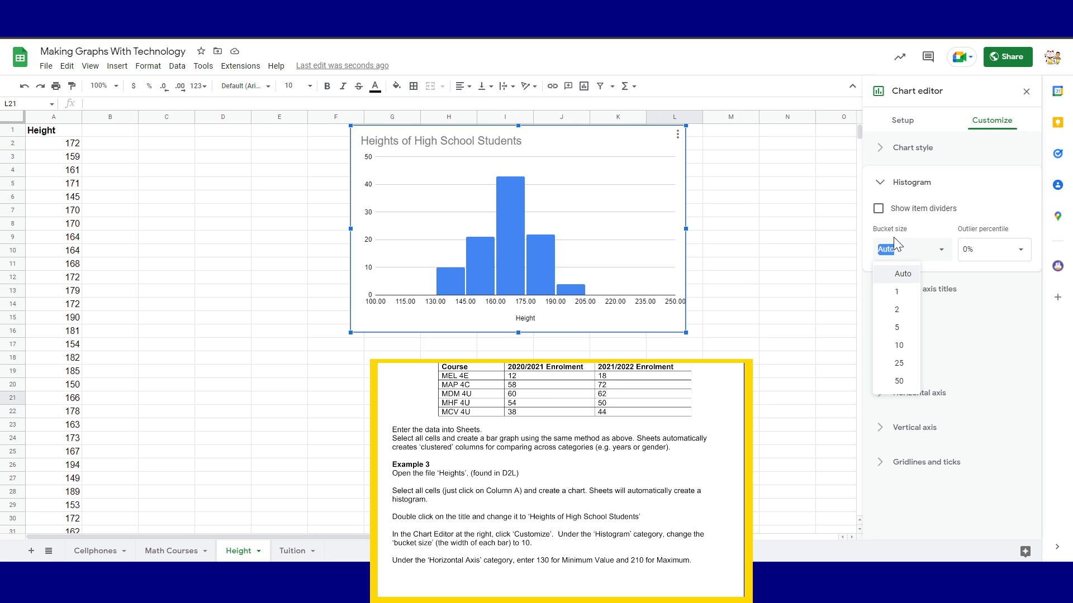
{"action": "left_click", "coordinate": [903, 347]}
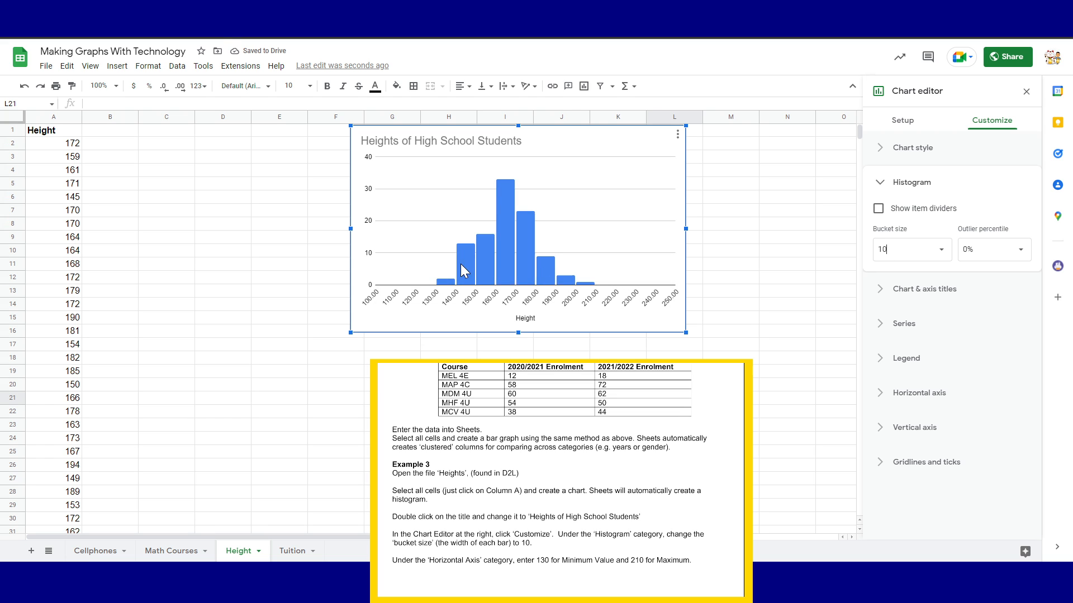
{"action": "left_click", "coordinate": [922, 245]}
{"action": "left_click", "coordinate": [936, 258]}
{"action": "left_click", "coordinate": [903, 330]}
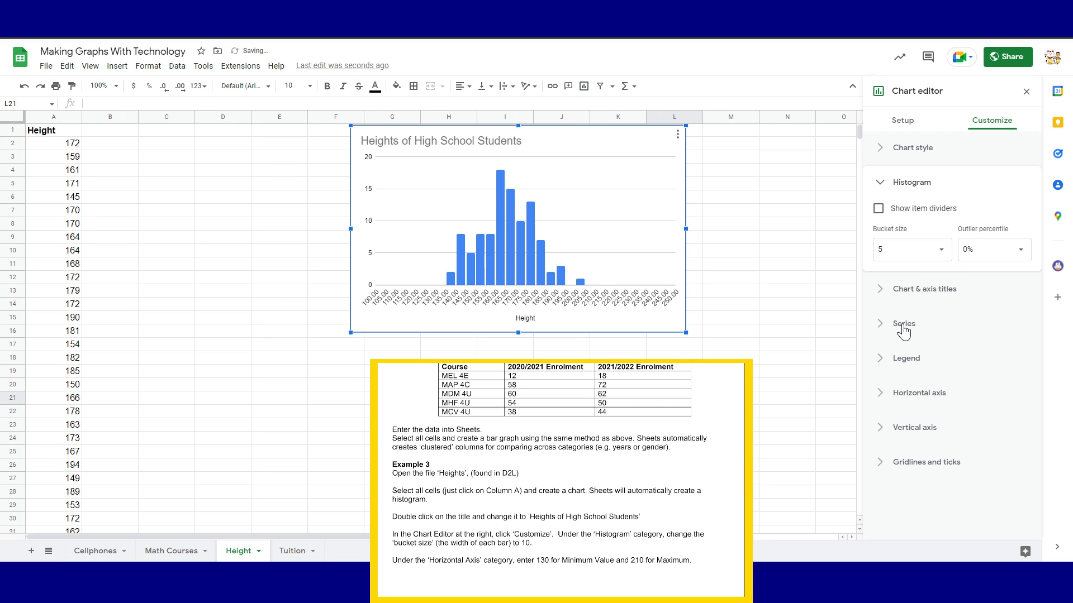
{"action": "left_click", "coordinate": [940, 257]}
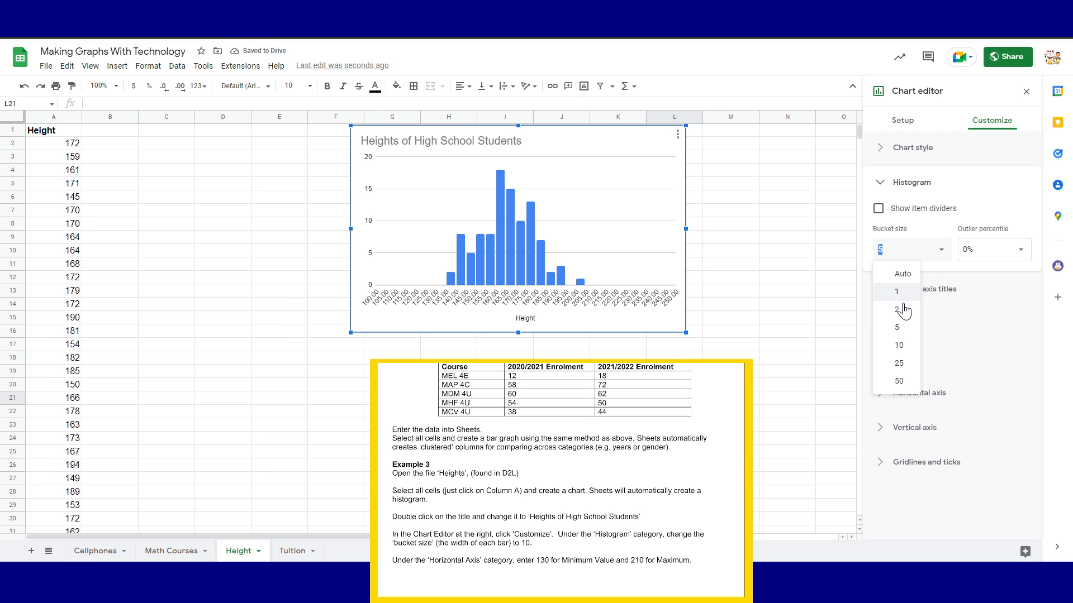
{"action": "left_click", "coordinate": [903, 309]}
{"action": "left_click", "coordinate": [944, 258]}
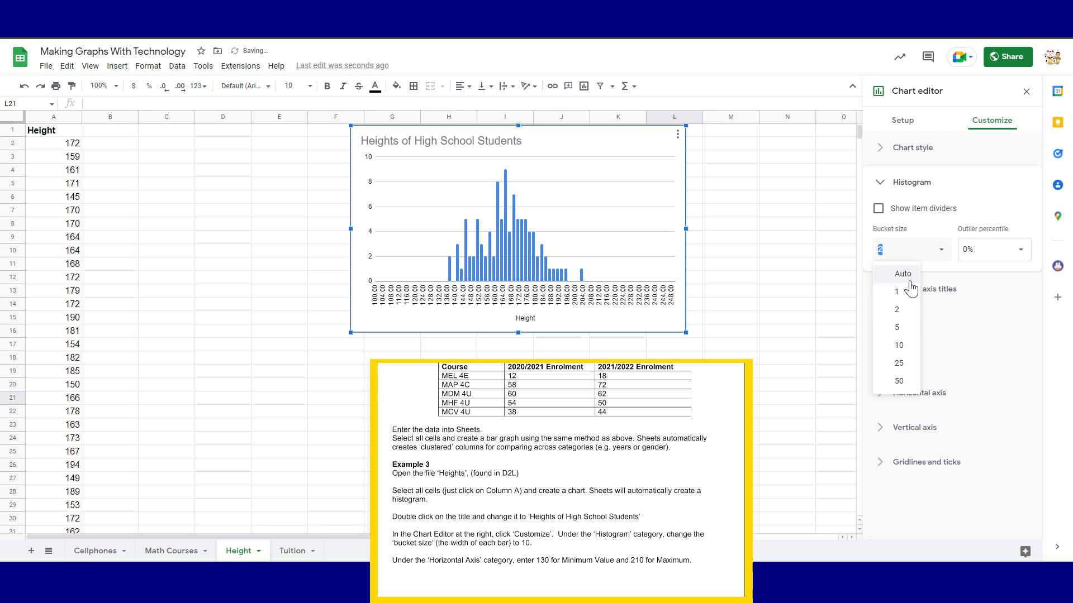
{"action": "left_click", "coordinate": [901, 292]}
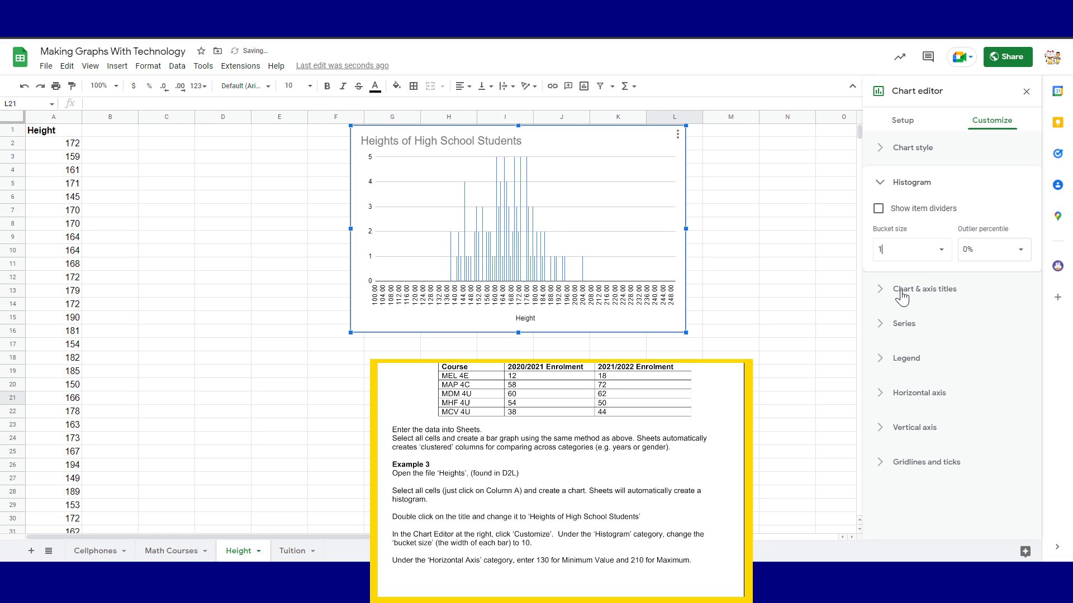
{"action": "left_click", "coordinate": [944, 258]}
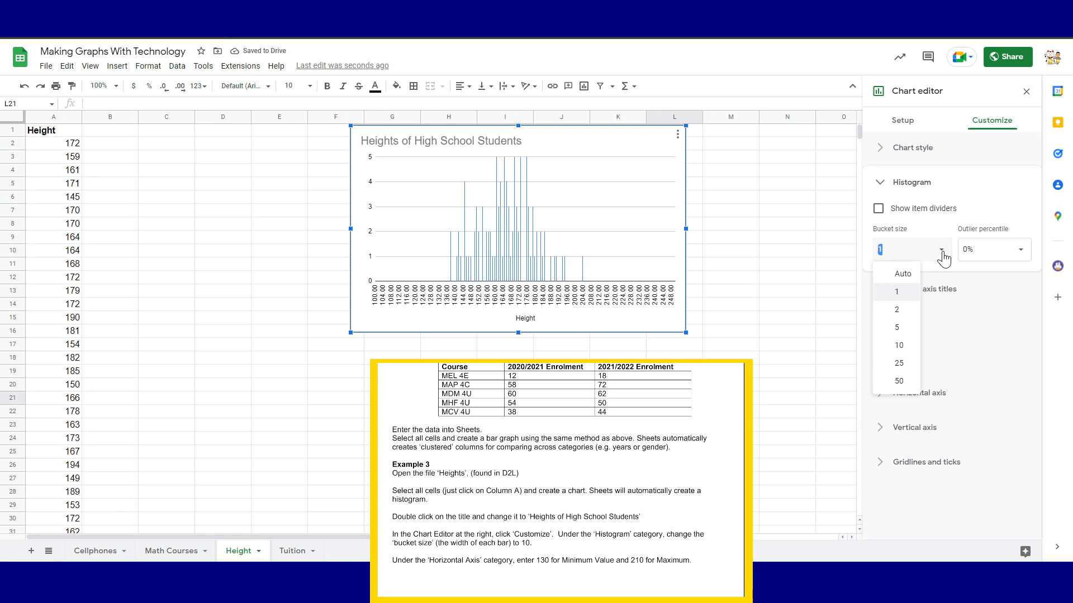
{"action": "left_click", "coordinate": [895, 328]}
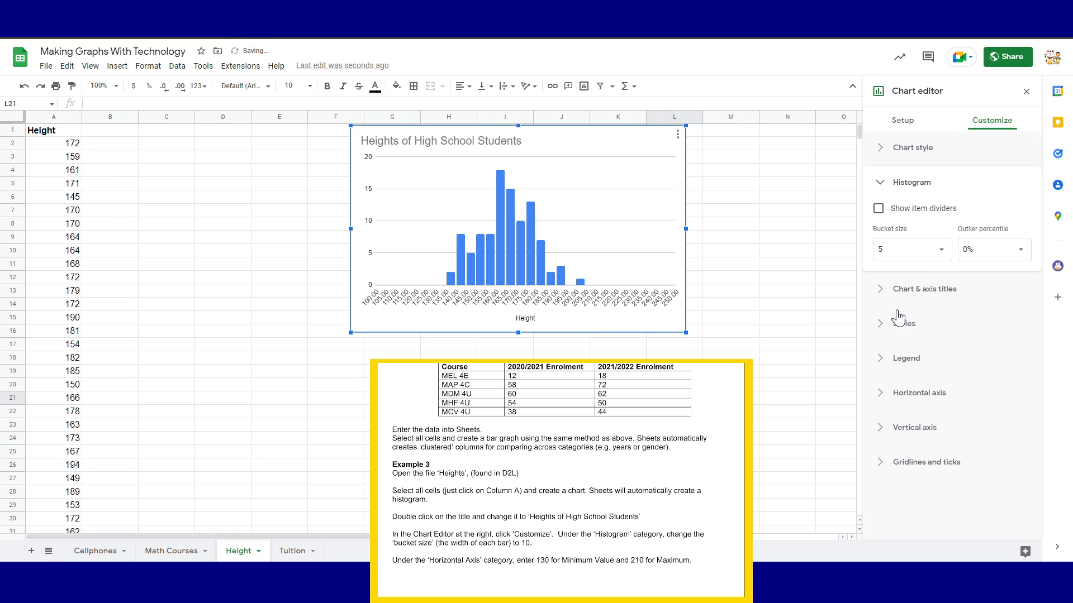
{"action": "left_click", "coordinate": [945, 258]}
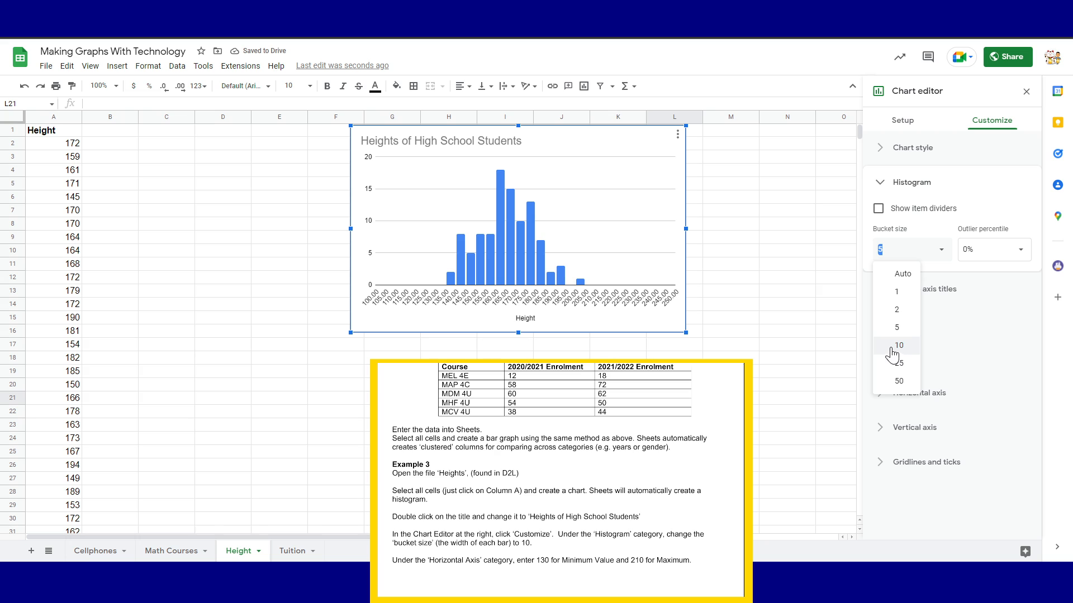
Glance at legend and series settings, then try bucket sizes 10, 5, 1, 25 and 50
{"action": "left_click", "coordinate": [911, 356]}
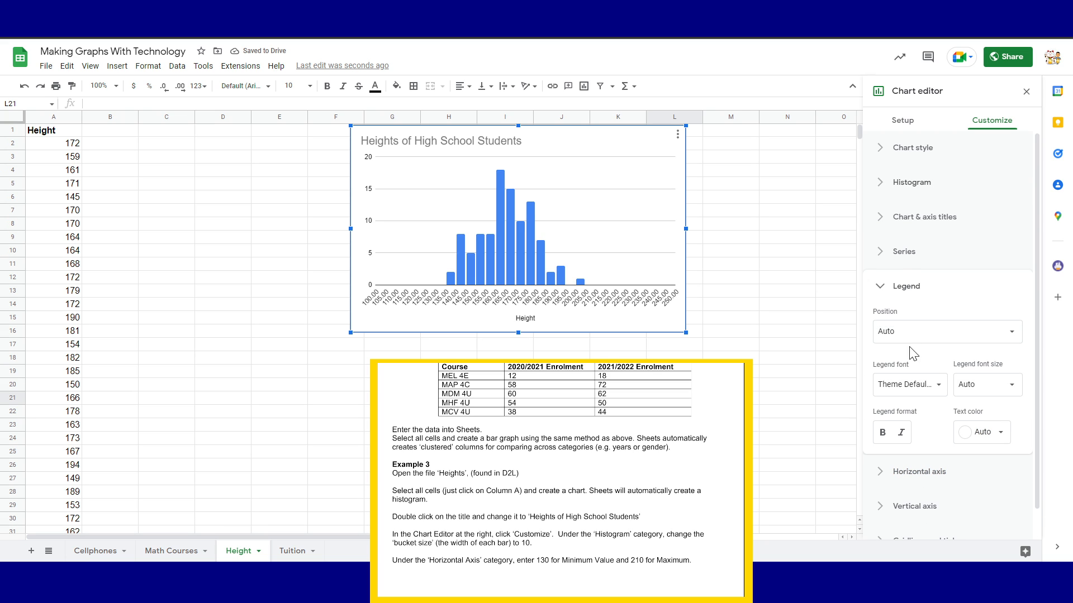
{"action": "left_click", "coordinate": [909, 256]}
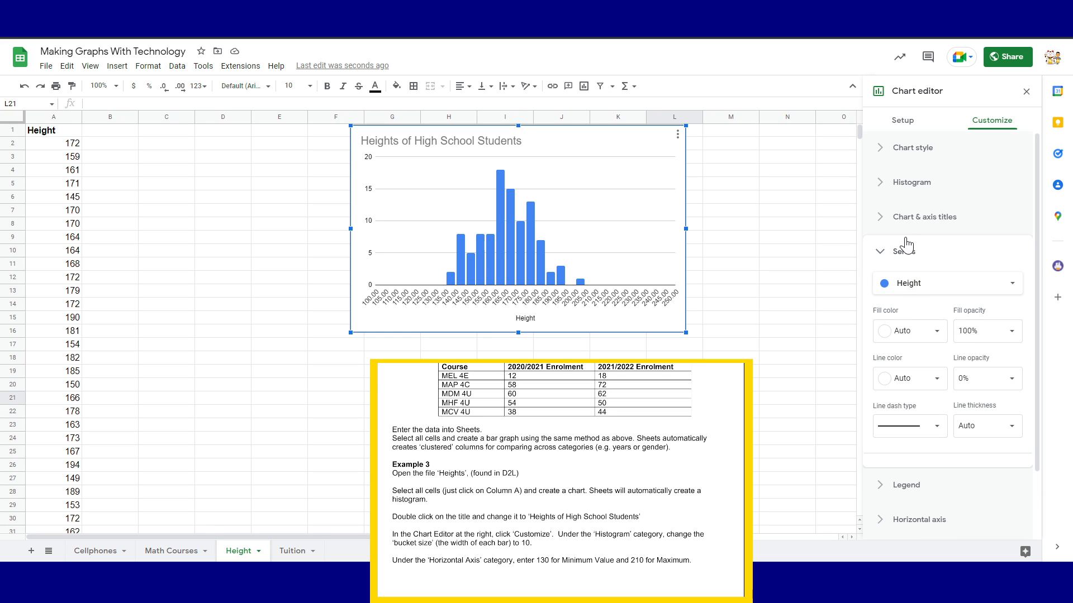
{"action": "left_click", "coordinate": [928, 178]}
{"action": "left_click", "coordinate": [938, 249]}
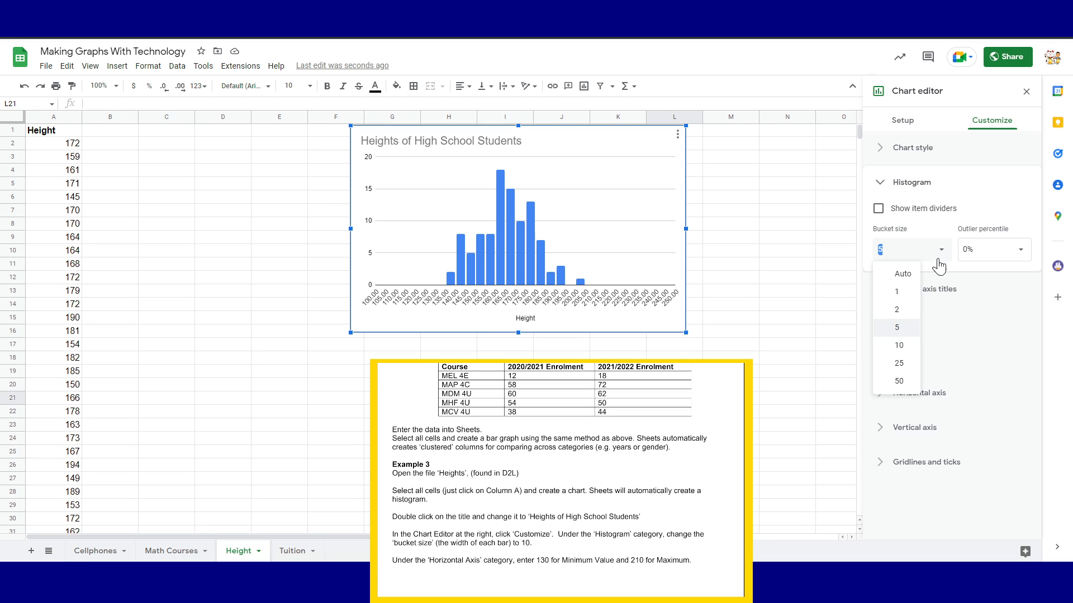
{"action": "left_click", "coordinate": [896, 348]}
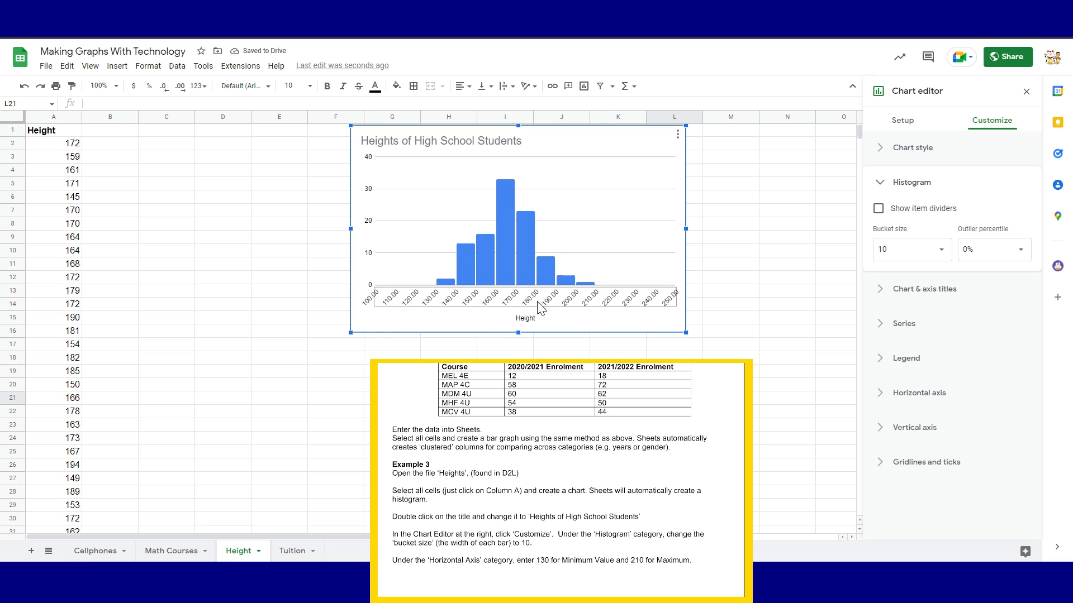
{"action": "left_click", "coordinate": [942, 254]}
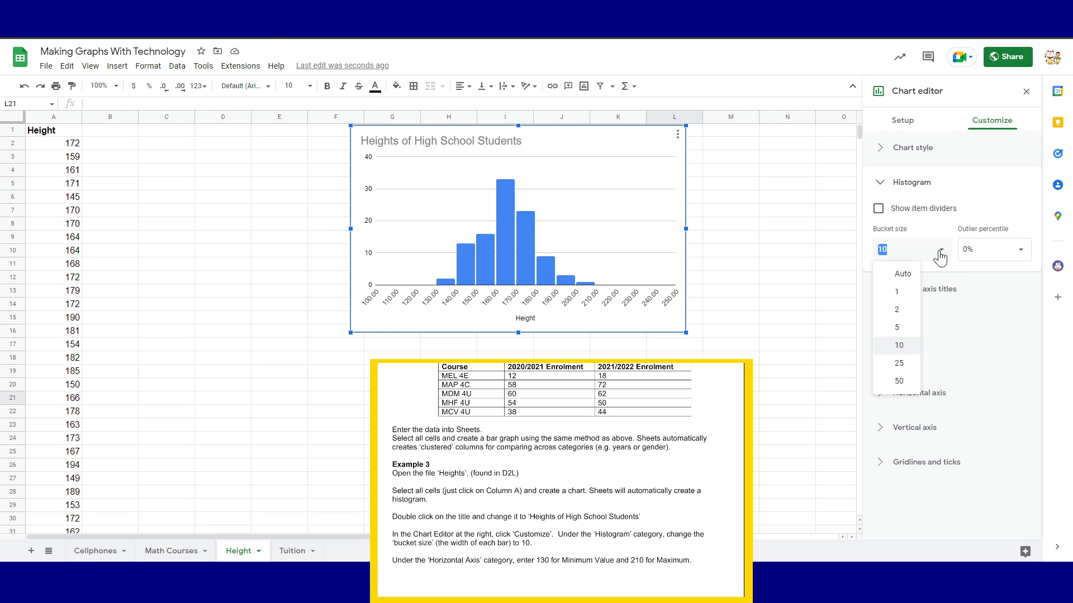
{"action": "left_click", "coordinate": [909, 331]}
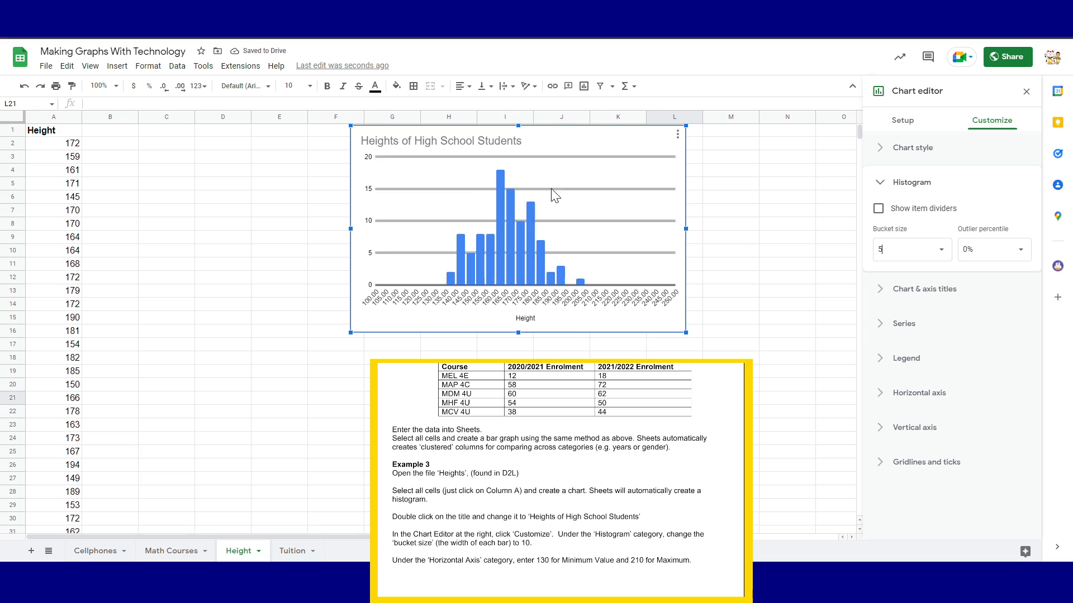
{"action": "left_click", "coordinate": [913, 256]}
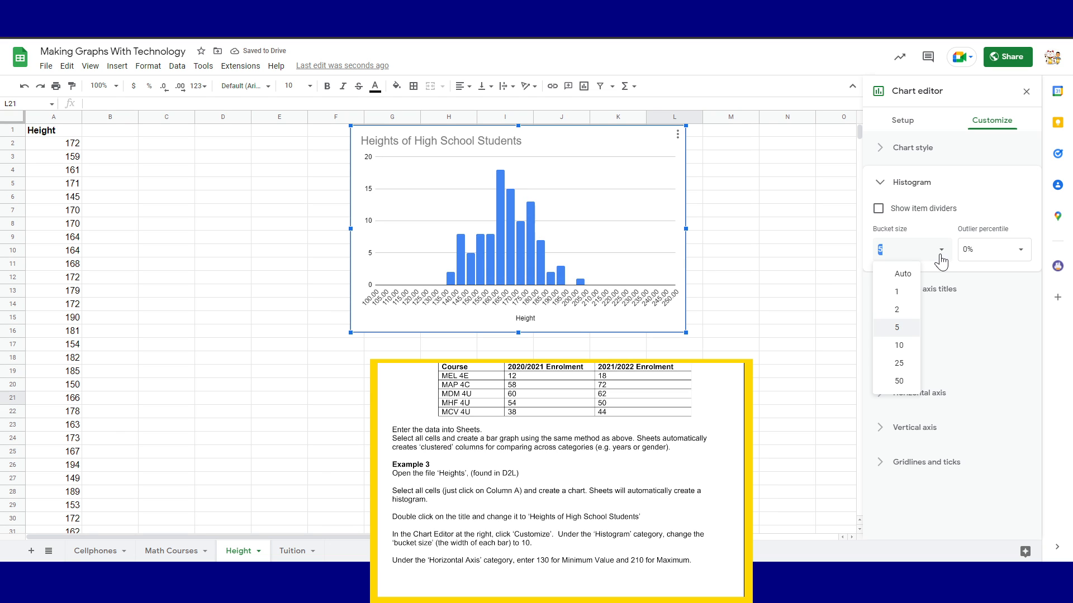
{"action": "left_click", "coordinate": [894, 290]}
{"action": "left_click", "coordinate": [934, 253]}
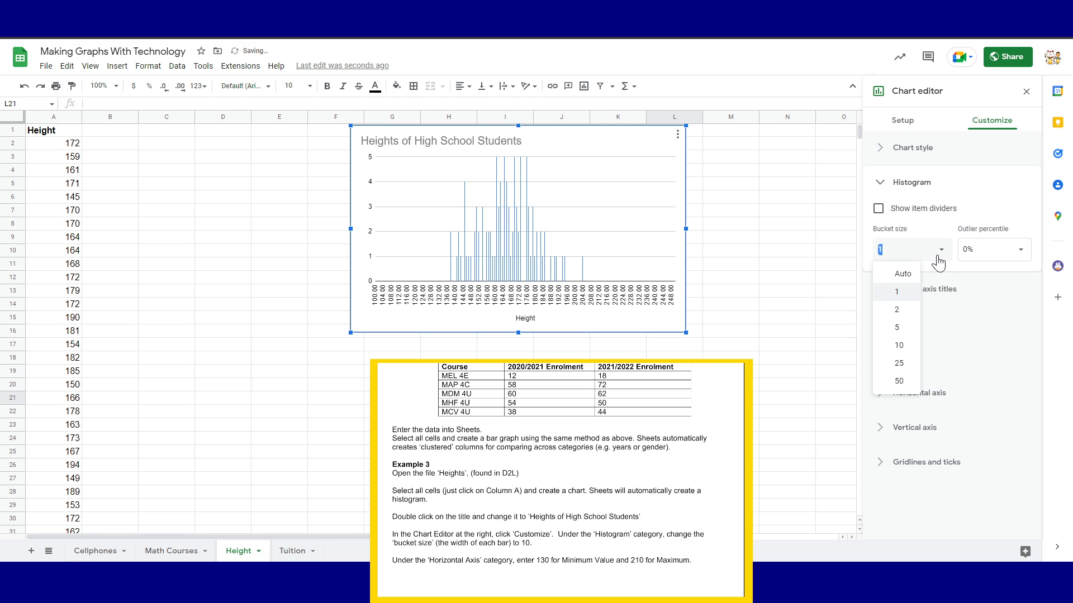
{"action": "left_click", "coordinate": [899, 370]}
{"action": "left_click", "coordinate": [938, 257]}
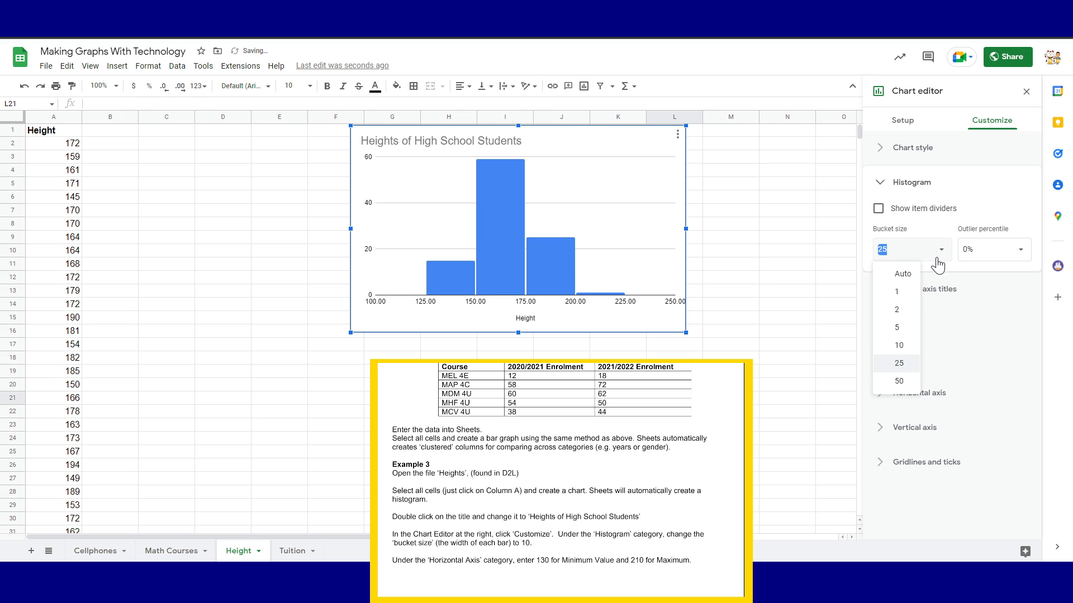
{"action": "left_click", "coordinate": [898, 384]}
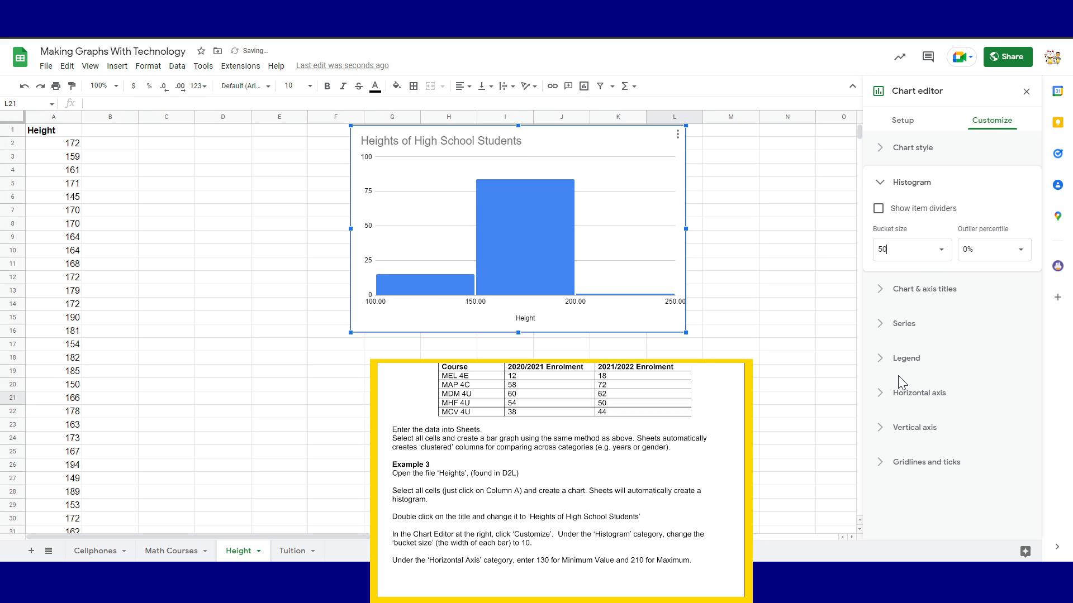
Compare bucket size 10 against Auto, finally leaving the bucket size on Auto
{"action": "left_click", "coordinate": [941, 257]}
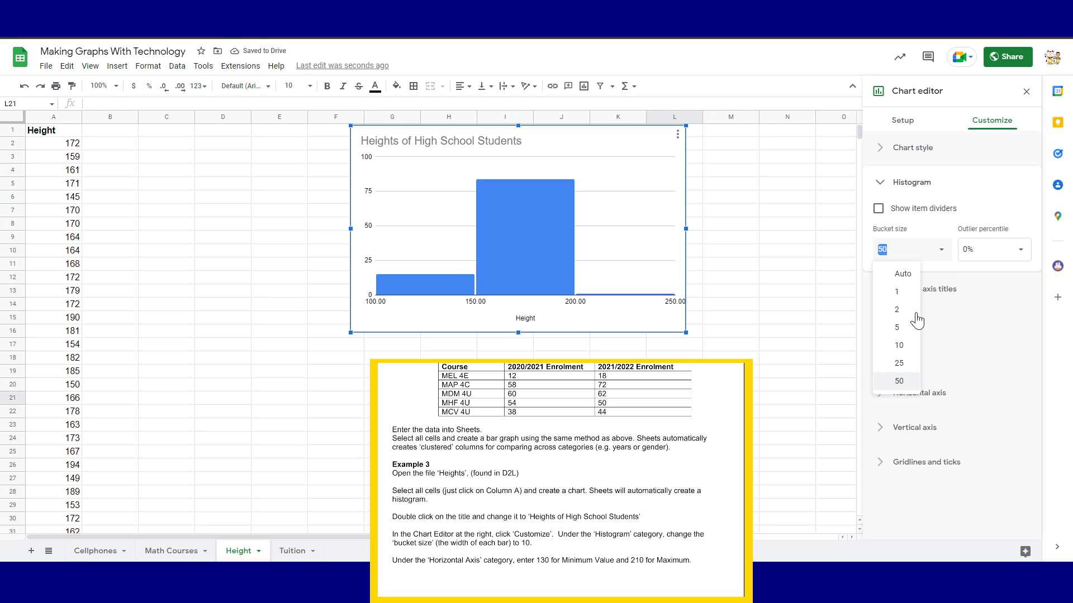
{"action": "left_click", "coordinate": [911, 352]}
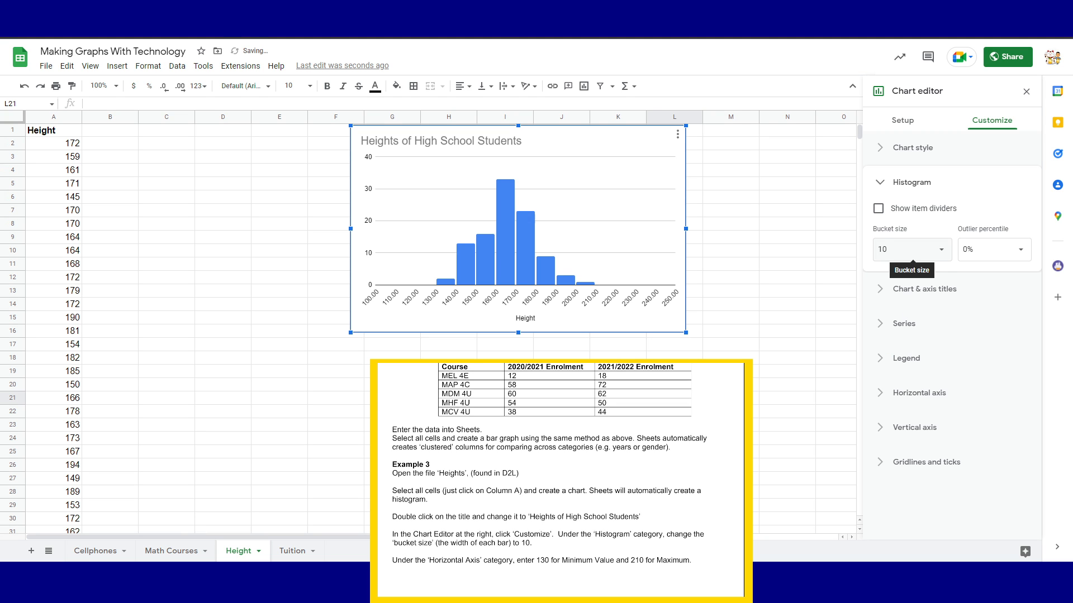
{"action": "left_click", "coordinate": [941, 250]}
{"action": "left_click", "coordinate": [889, 274]}
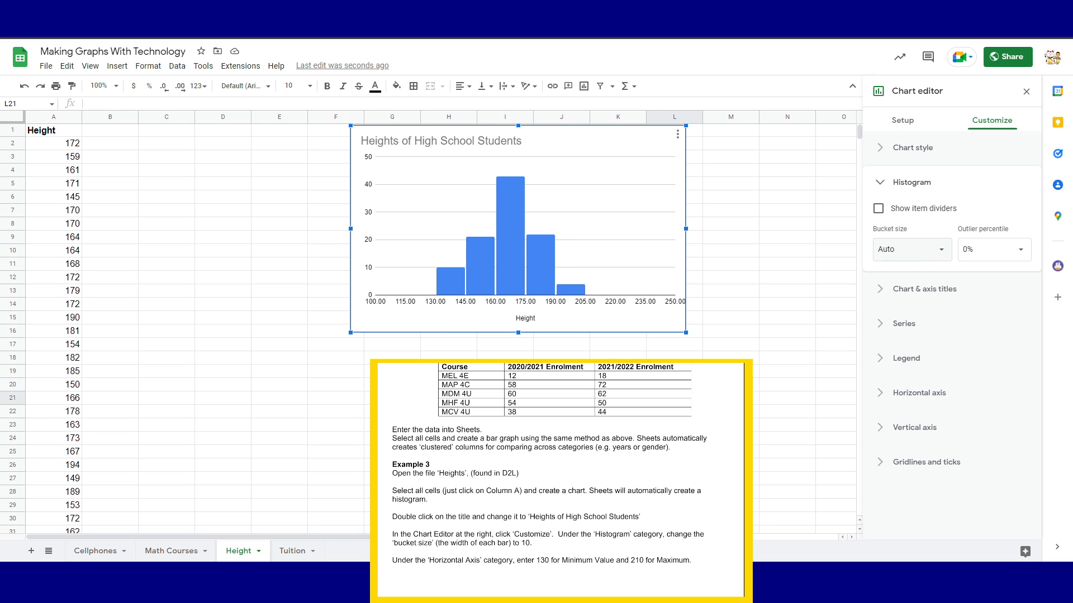
{"action": "left_click", "coordinate": [943, 256]}
{"action": "left_click", "coordinate": [900, 346]}
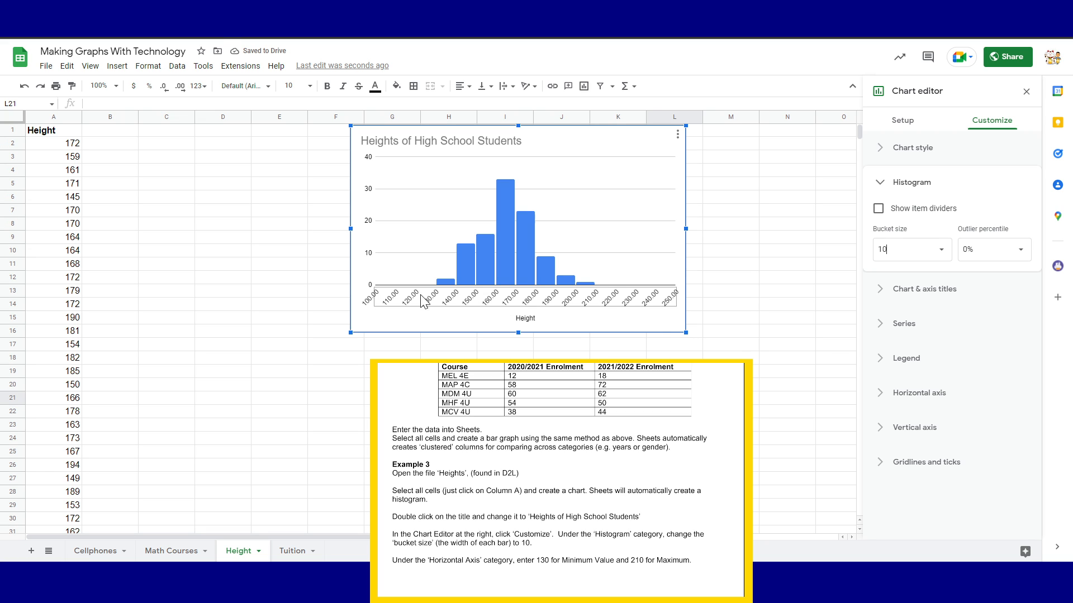
{"action": "left_click", "coordinate": [941, 259]}
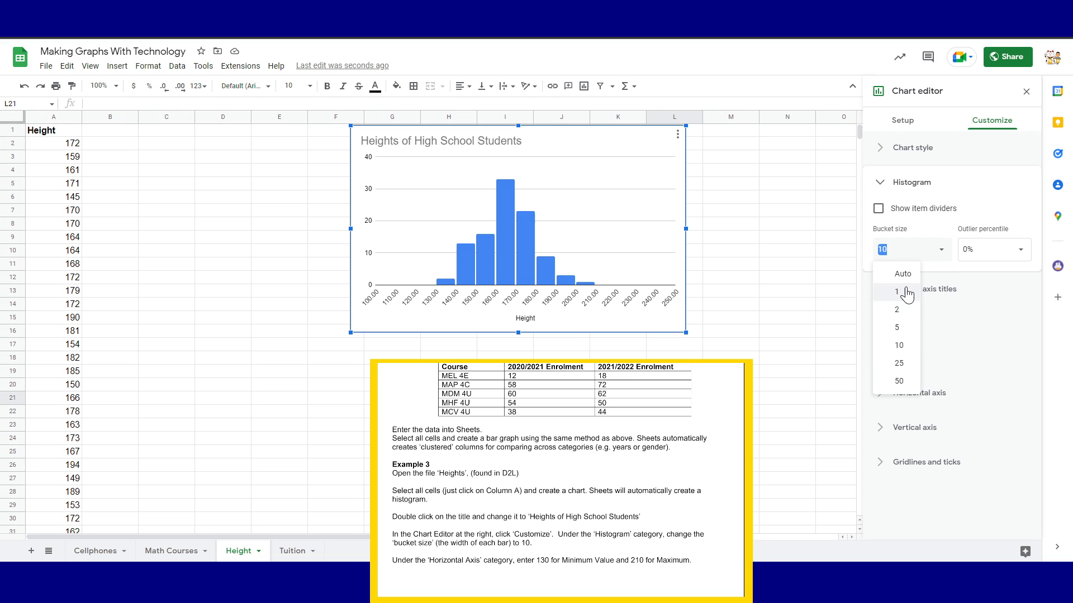
{"action": "left_click", "coordinate": [889, 279]}
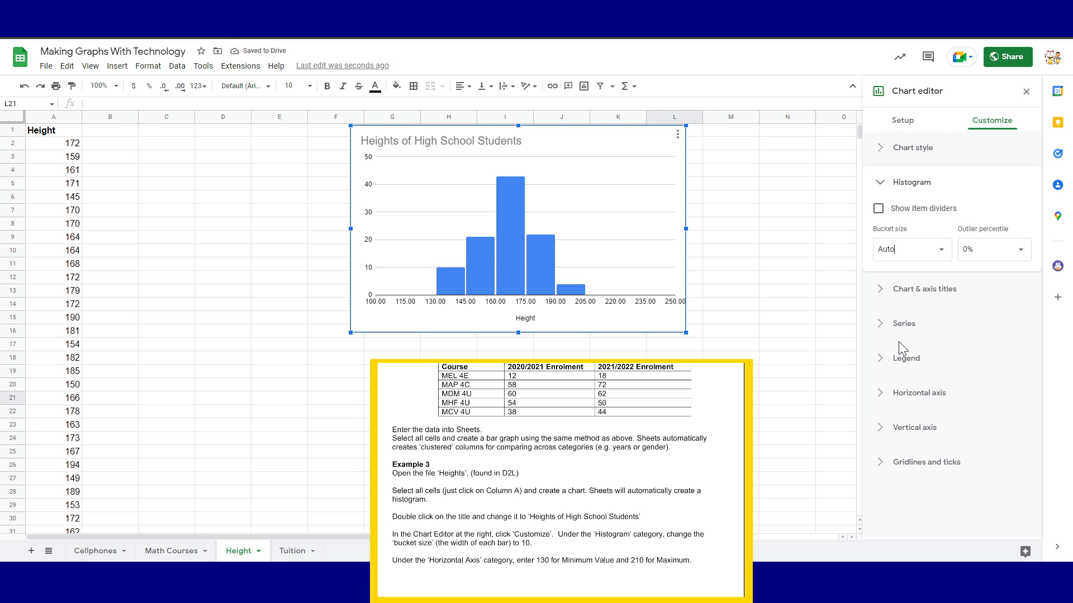
Set the horizontal axis minimum to 130 and maximum to 210, comparing via undo and redo
{"action": "left_click", "coordinate": [898, 405]}
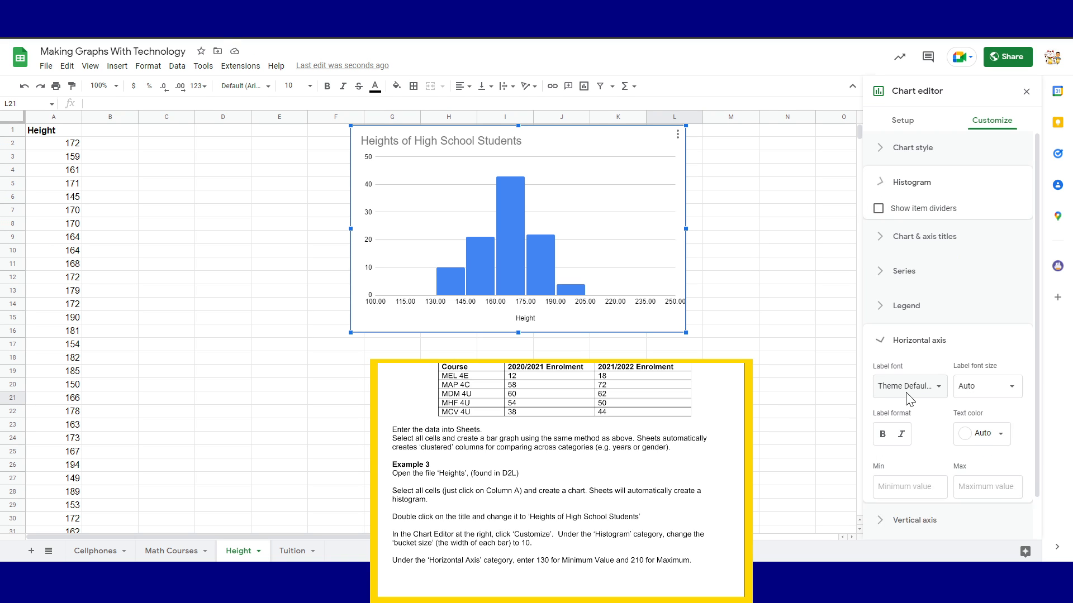
{"action": "scroll", "coordinate": [939, 397], "scroll_direction": "down", "scroll_amount": 3}
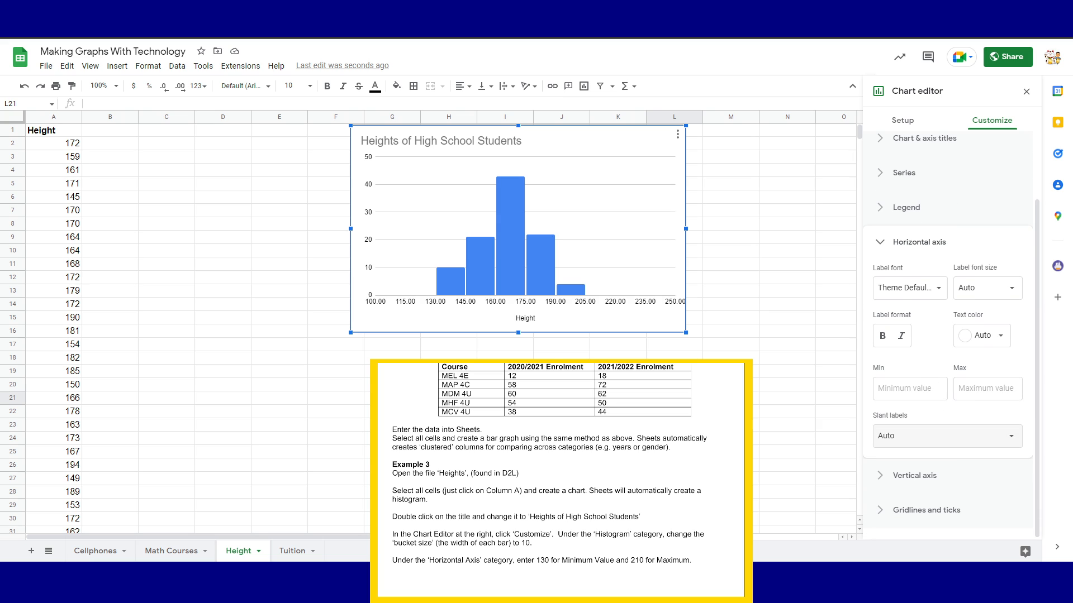
{"action": "left_click", "coordinate": [899, 390]}
{"action": "type", "text": "130"}
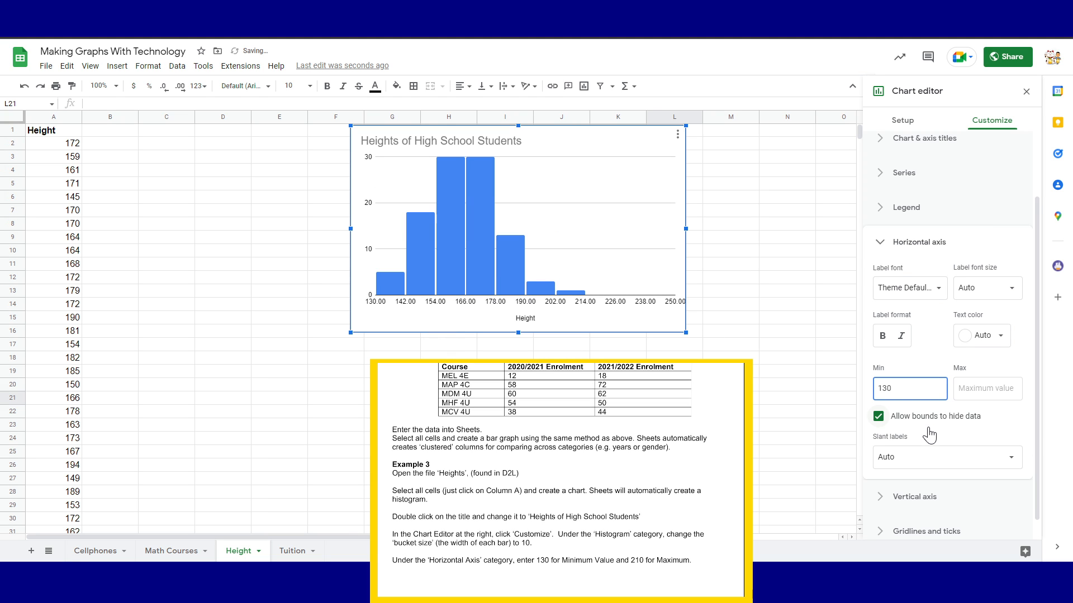
{"action": "left_click", "coordinate": [987, 391]}
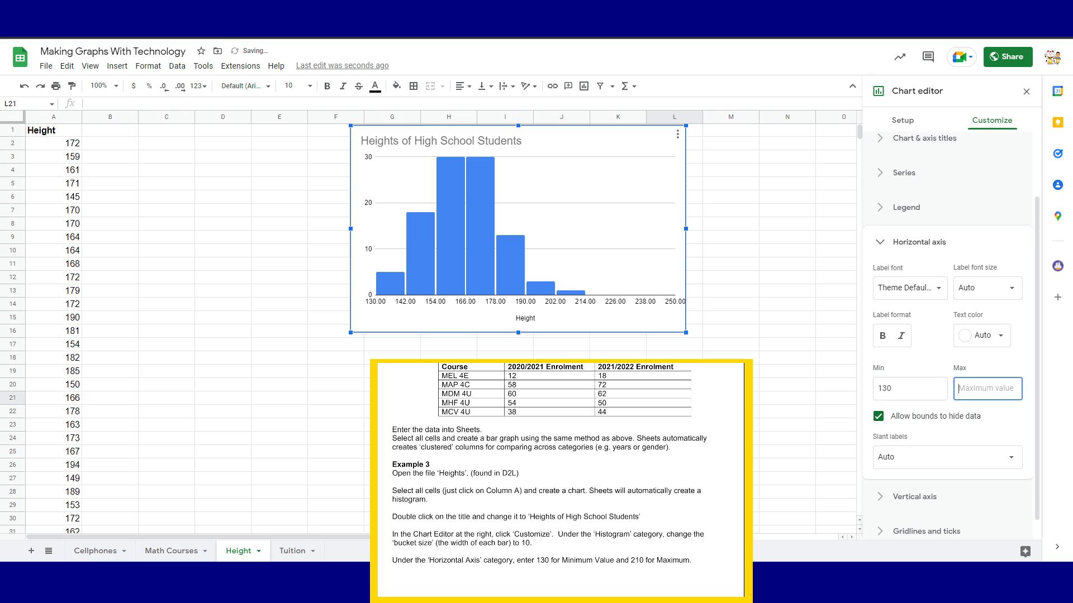
{"action": "type", "text": "210"}
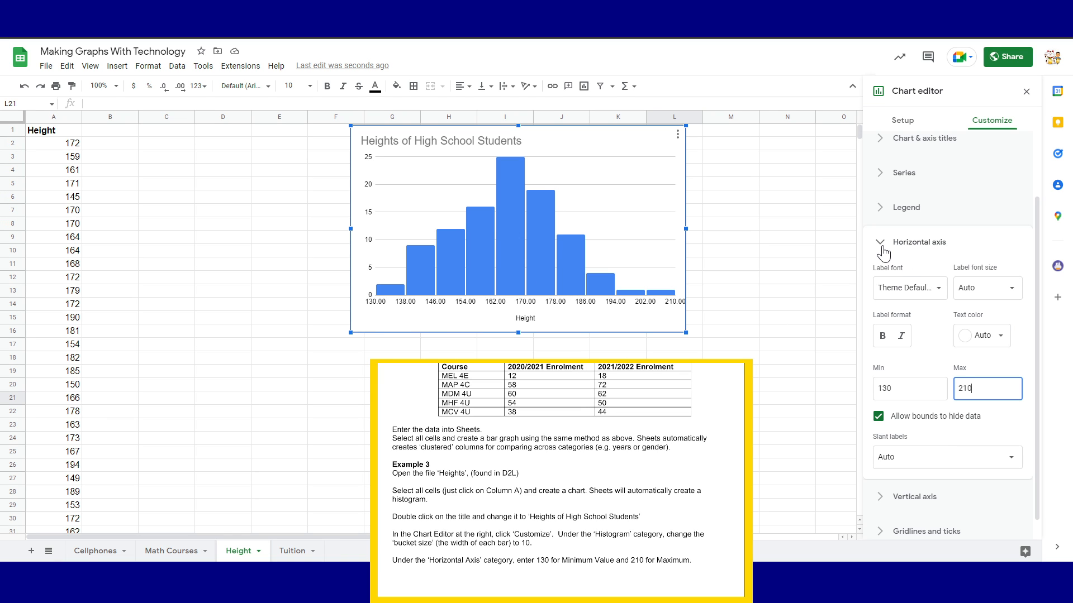
{"action": "left_click", "coordinate": [25, 86]}
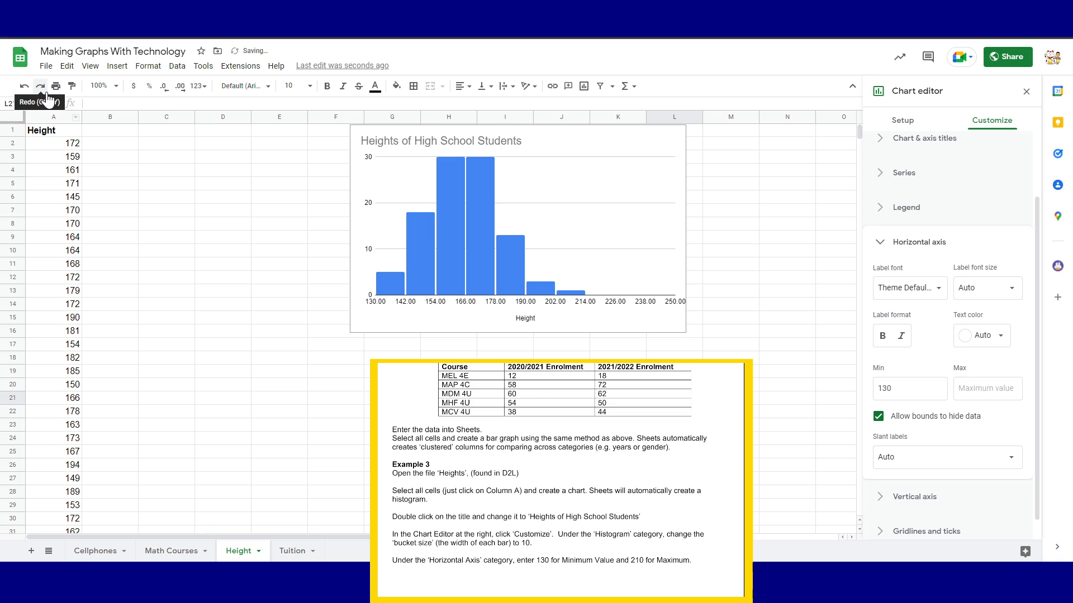
{"action": "left_click", "coordinate": [45, 91]}
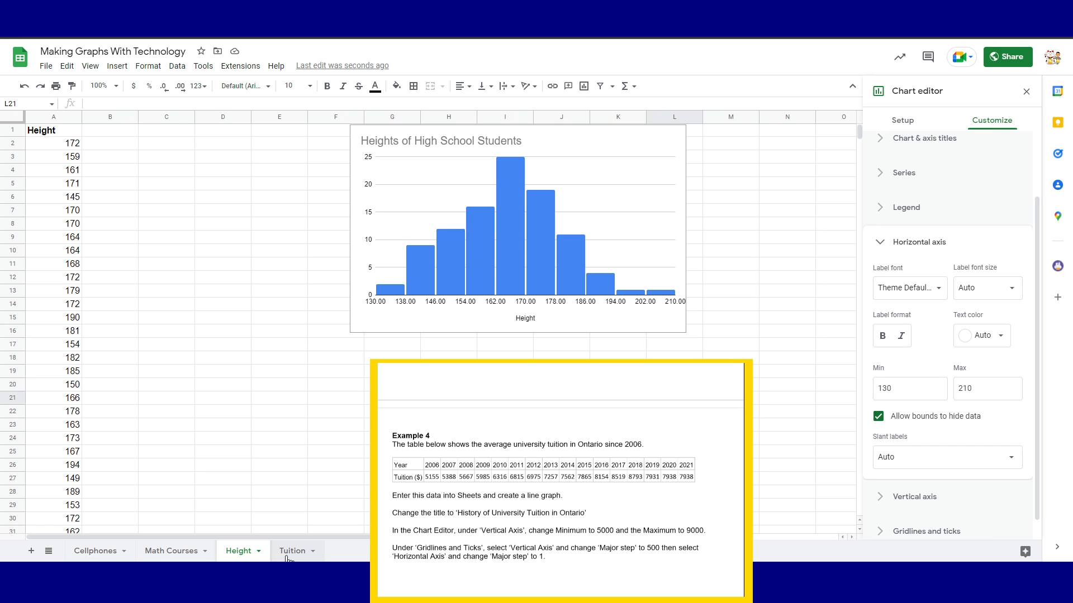
On the Tuition sheet, chart the Year and Tuition rows as a line chart and move it beneath the data at A4
{"action": "left_click", "coordinate": [291, 552]}
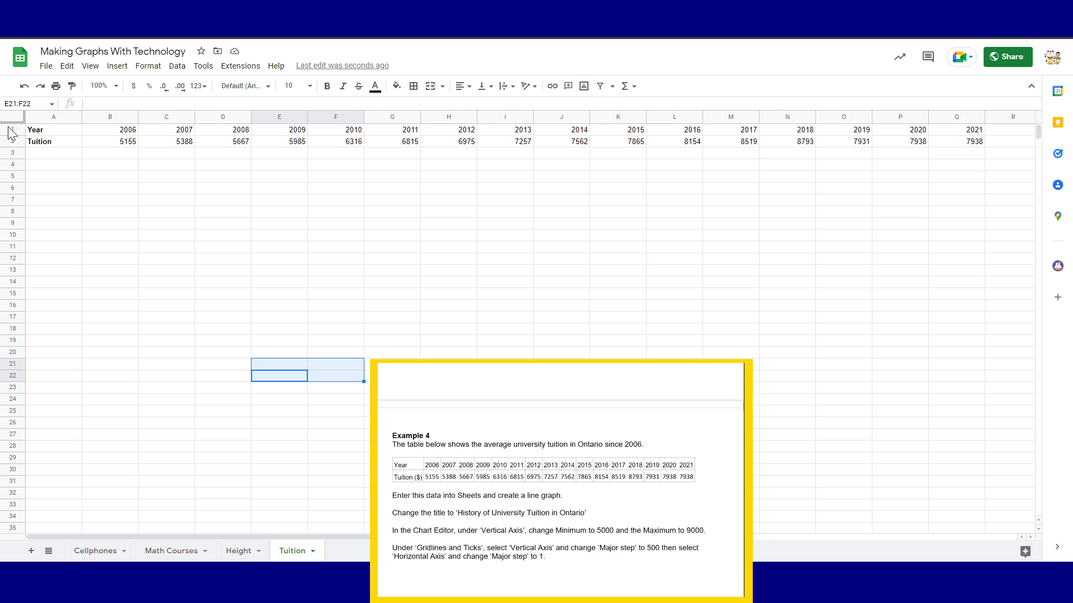
{"action": "left_click_drag", "start_coordinate": [12, 131], "coordinate": [15, 144]}
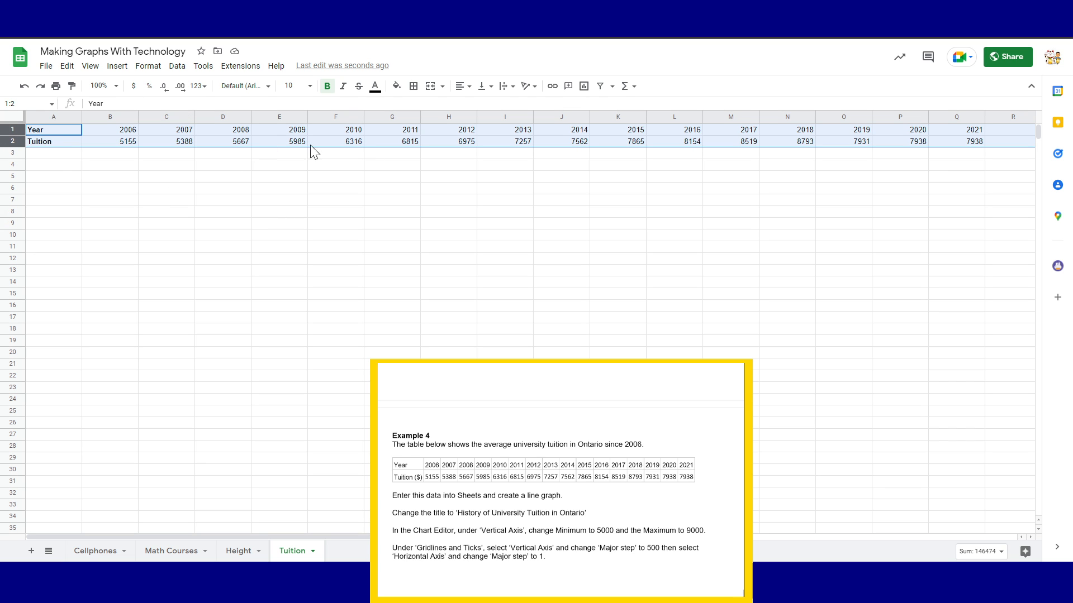
{"action": "left_click", "coordinate": [116, 65]}
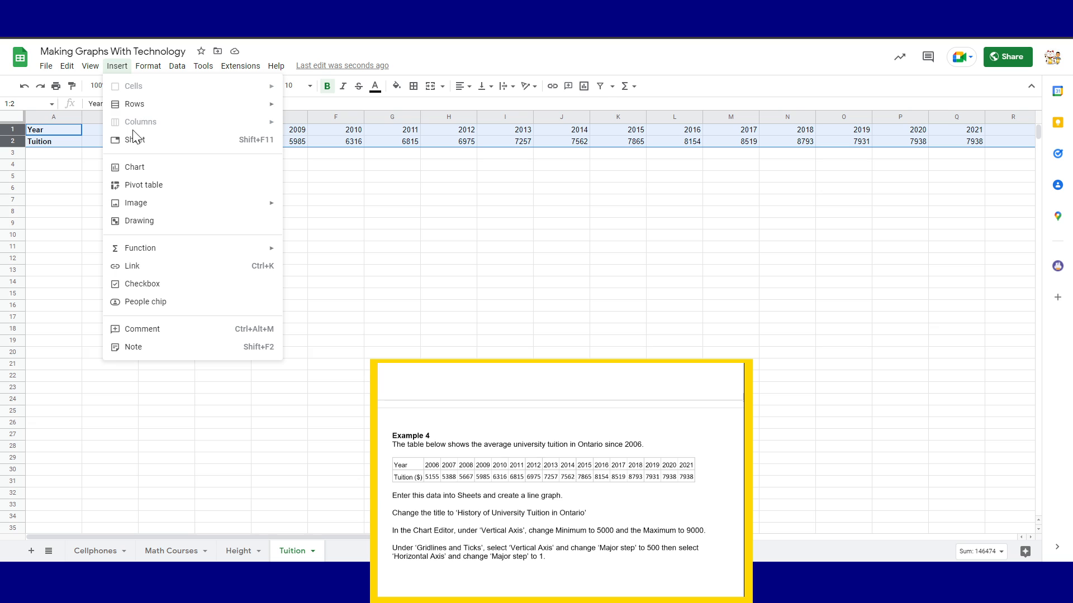
{"action": "left_click", "coordinate": [156, 170]}
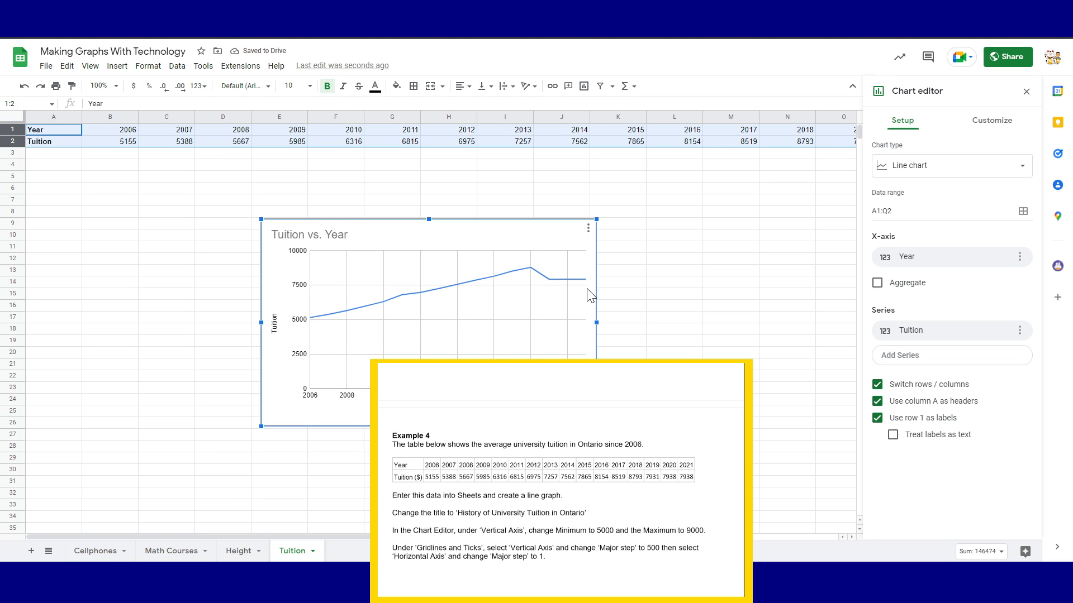
{"action": "left_click_drag", "start_coordinate": [519, 234], "coordinate": [239, 168]}
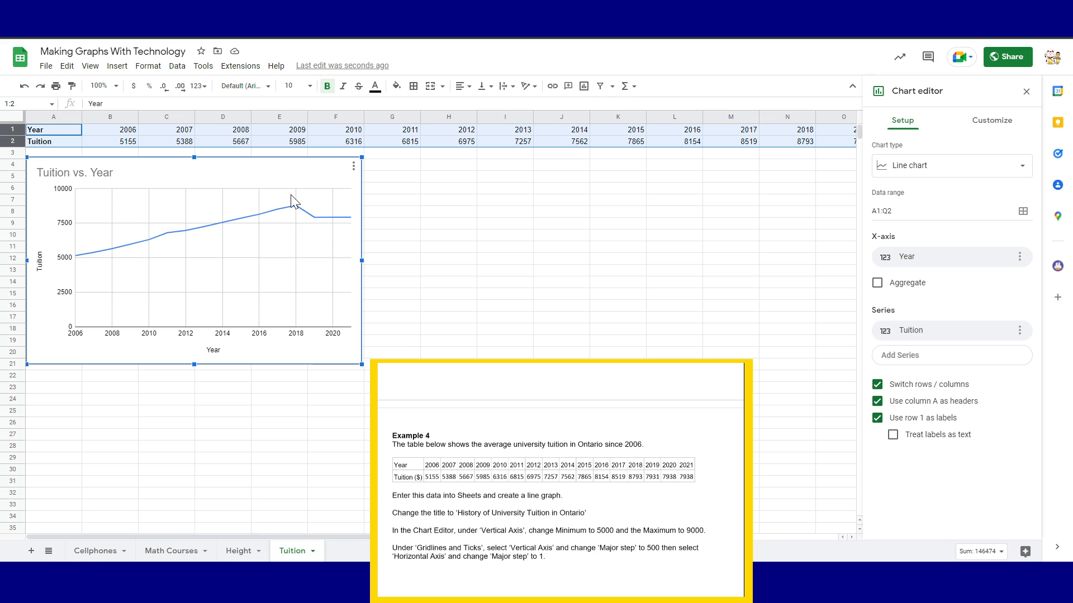
Replace the chart title 'Tuition vs. Year' with 'History of University Tuition' in the chart title settings
{"action": "left_click", "coordinate": [1010, 121]}
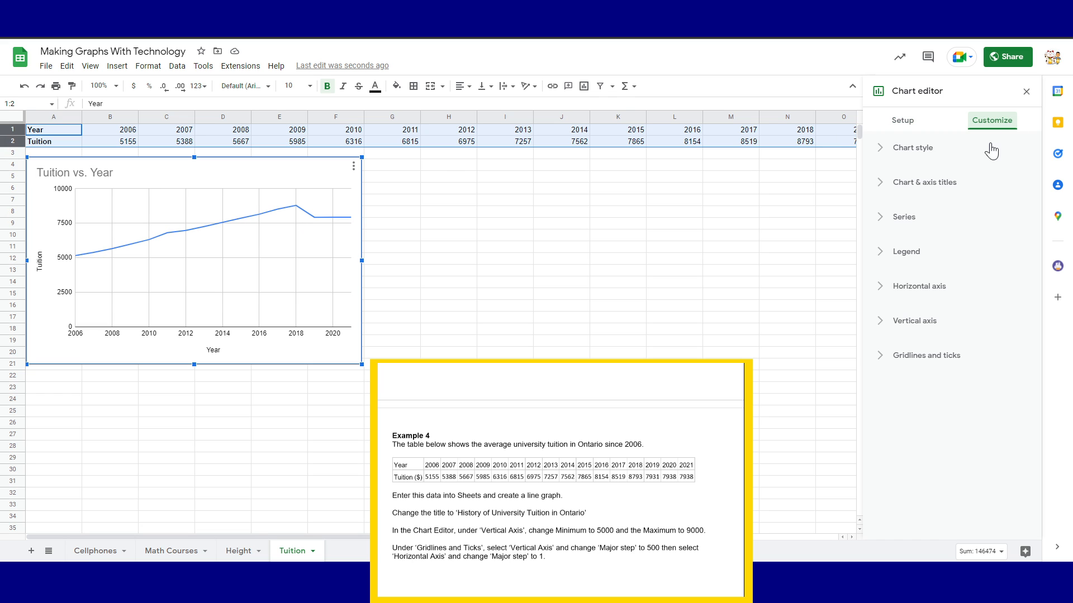
{"action": "left_click", "coordinate": [923, 184]}
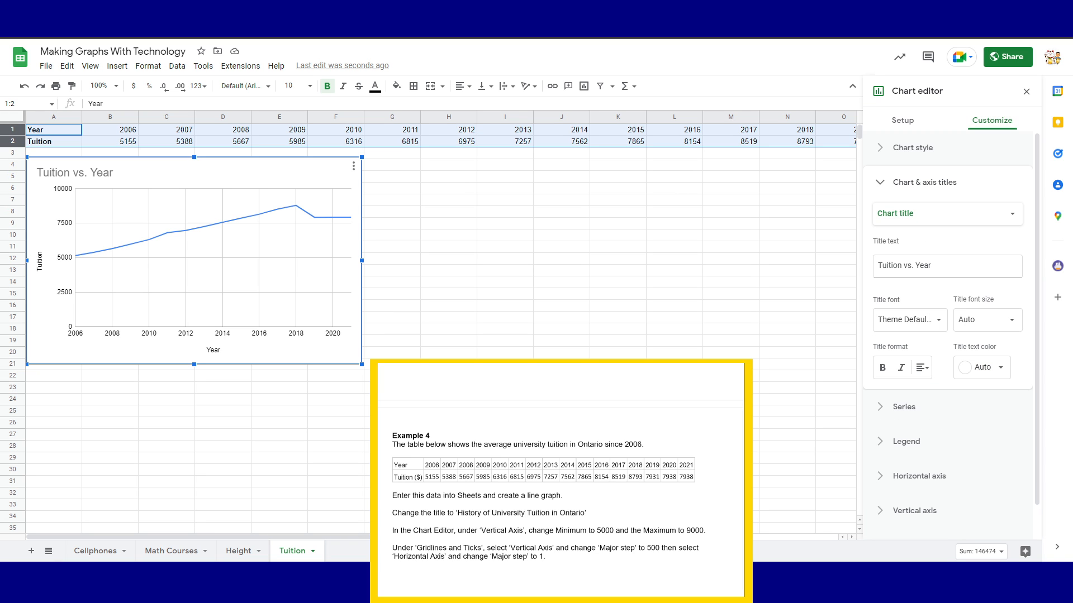
{"action": "left_click_drag", "start_coordinate": [943, 266], "coordinate": [838, 285]}
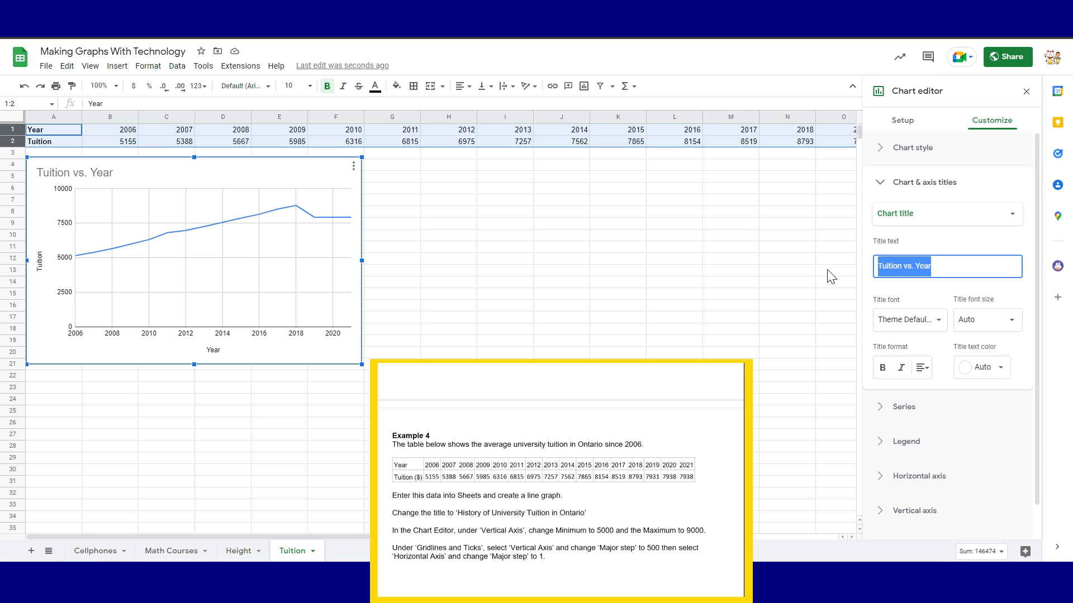
{"action": "type", "text": "His"}
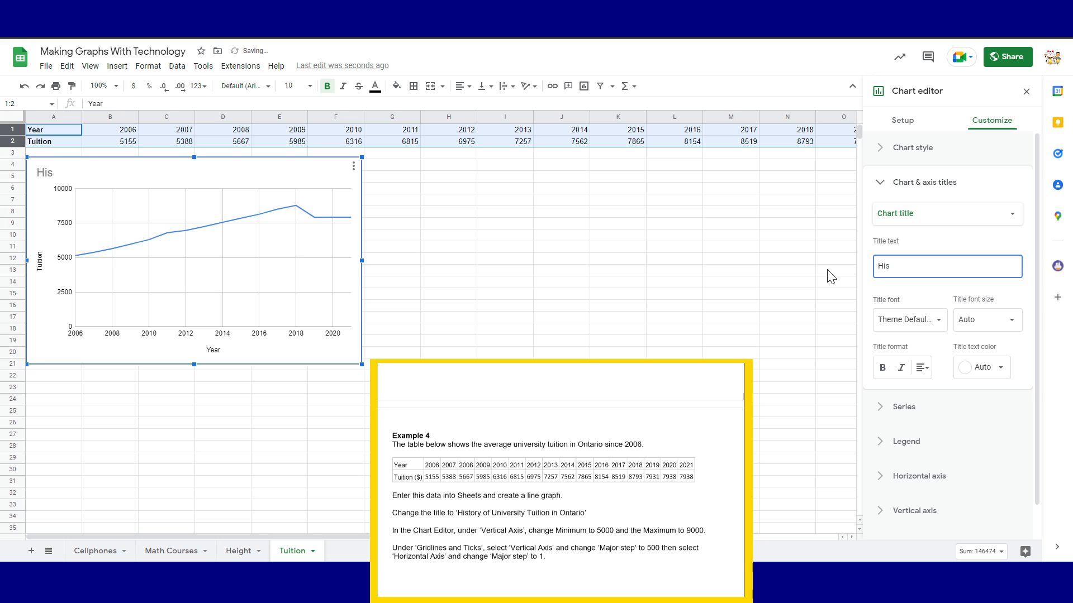
{"action": "type", "text": "tory of University"}
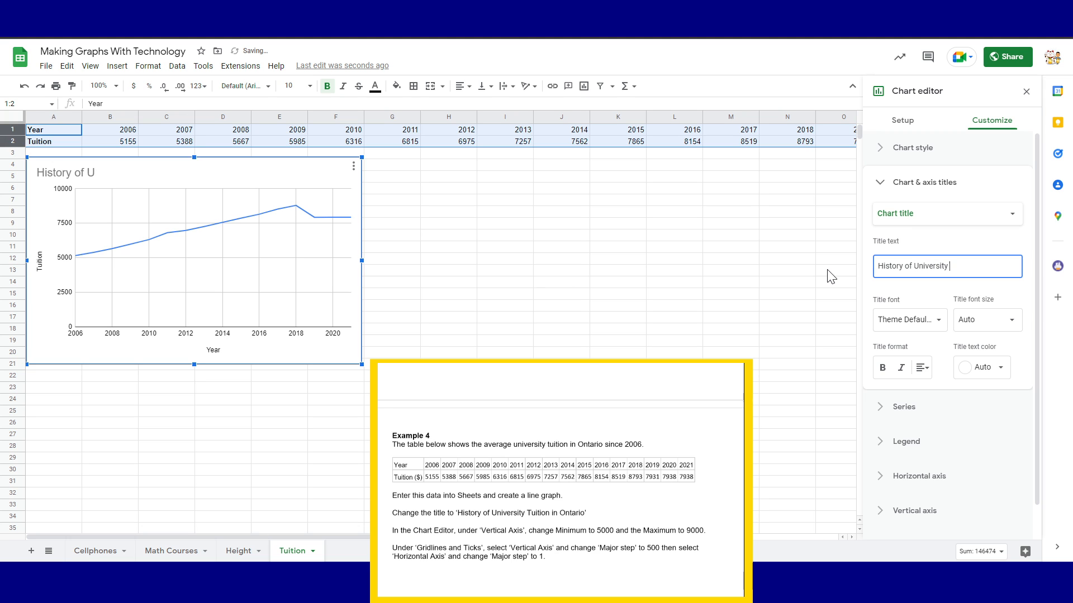
{"action": "type", "text": " Tuition in Ontario"}
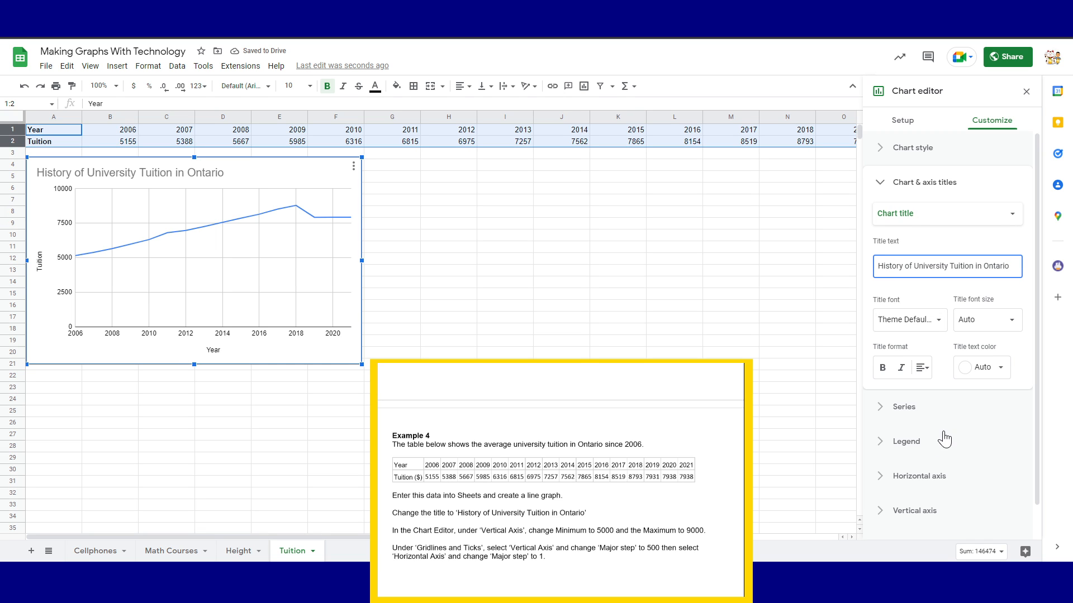
Set the vertical axis minimum to 5000 and maximum to 9000, then close the chart editor
{"action": "left_click", "coordinate": [911, 512]}
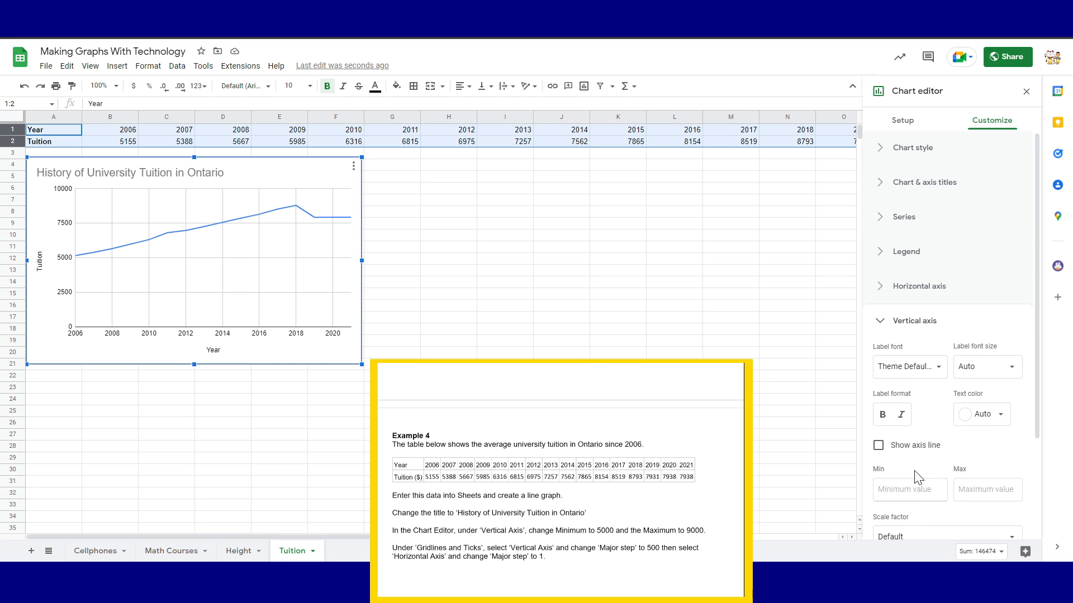
{"action": "scroll", "coordinate": [917, 477], "scroll_direction": "down", "scroll_amount": 3}
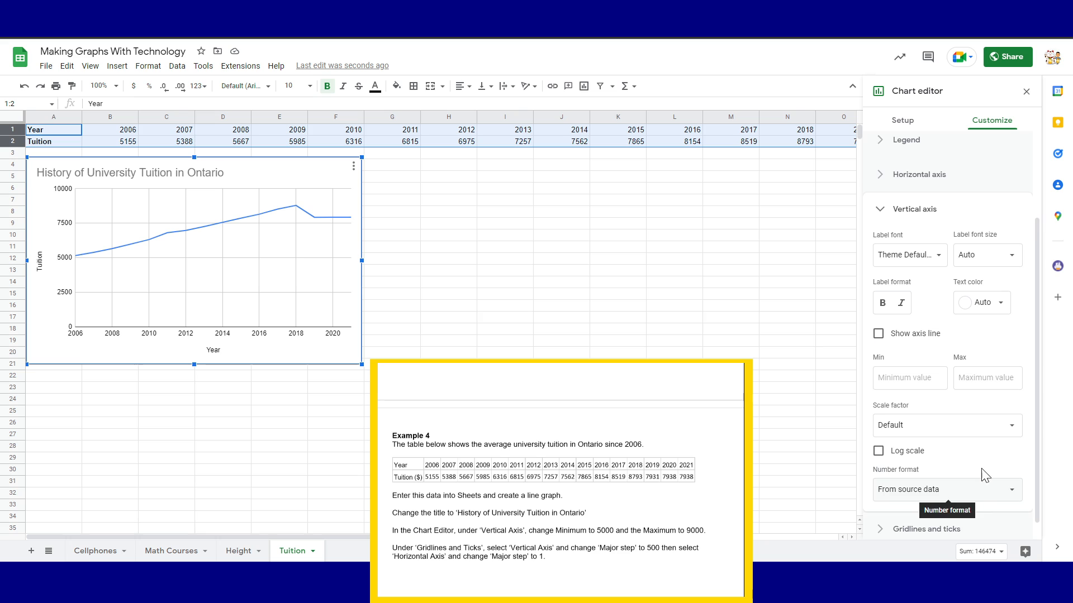
{"action": "scroll", "coordinate": [981, 476], "scroll_direction": "down", "scroll_amount": 1}
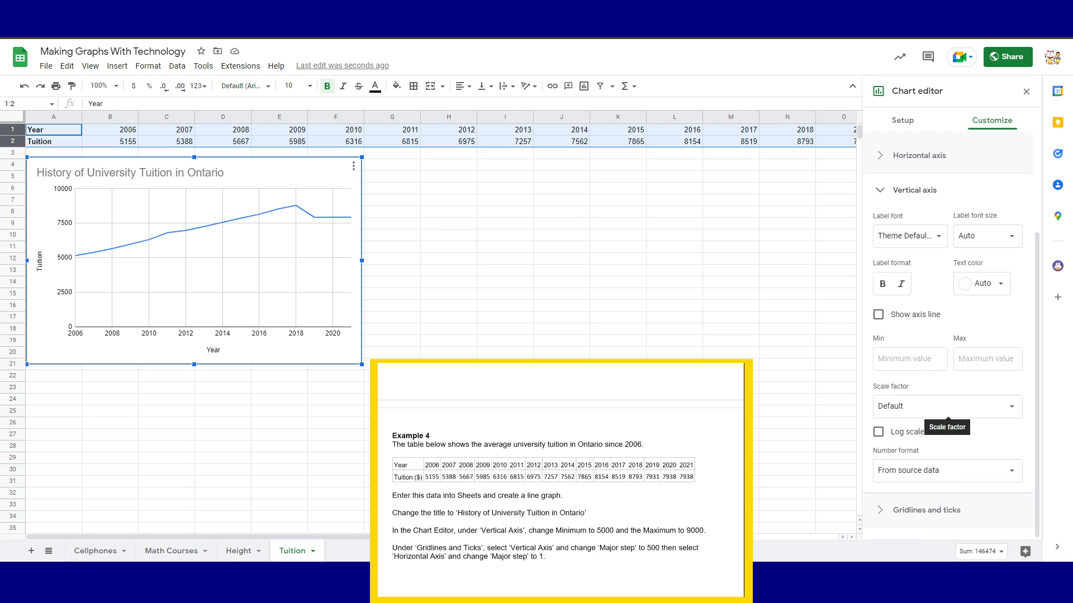
{"action": "left_click", "coordinate": [905, 359]}
{"action": "type", "text": "5000"}
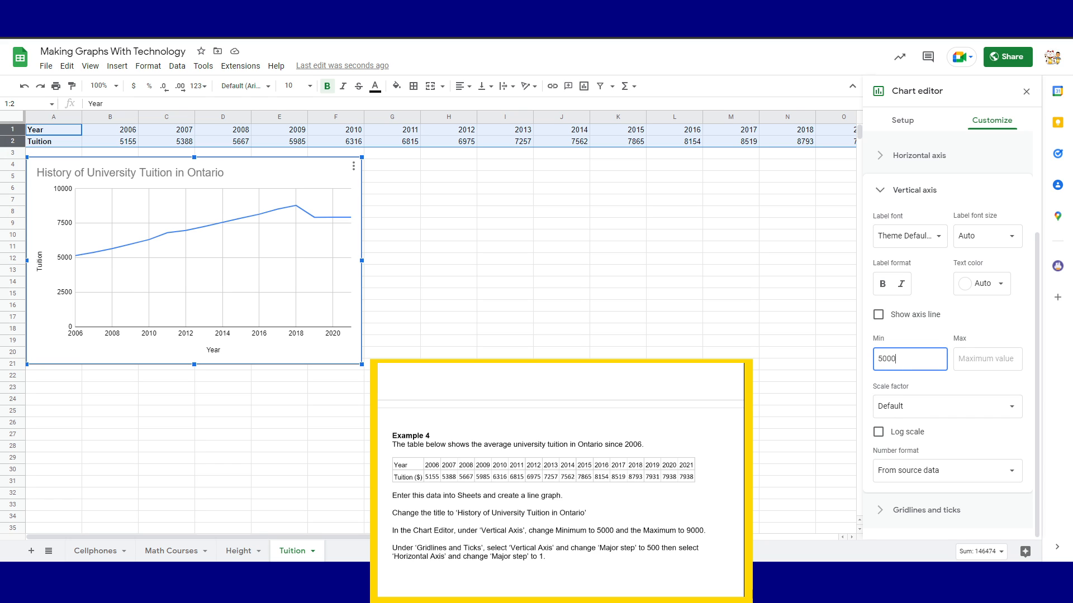
{"action": "middle_click", "coordinate": [987, 358]}
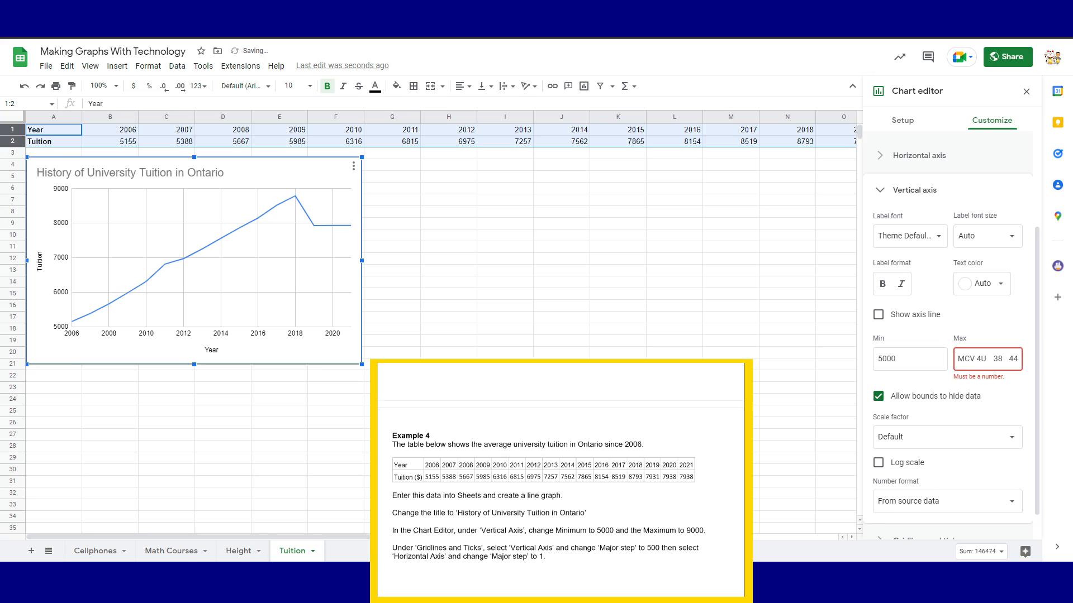
{"action": "key", "text": "ctrl+a"}
{"action": "key", "text": "BackSpace"}
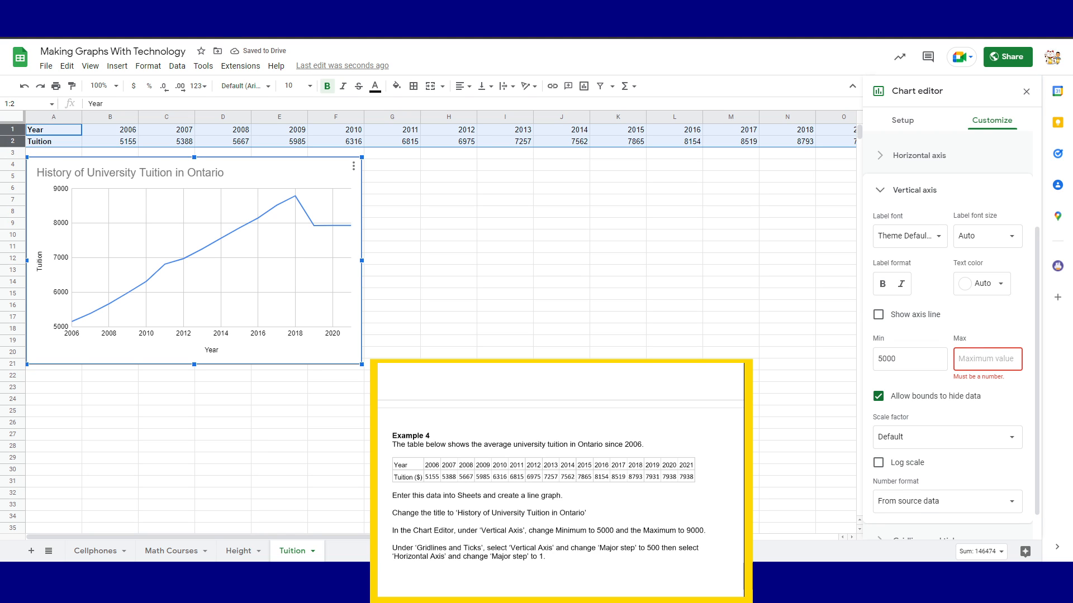
{"action": "type", "text": "9000"}
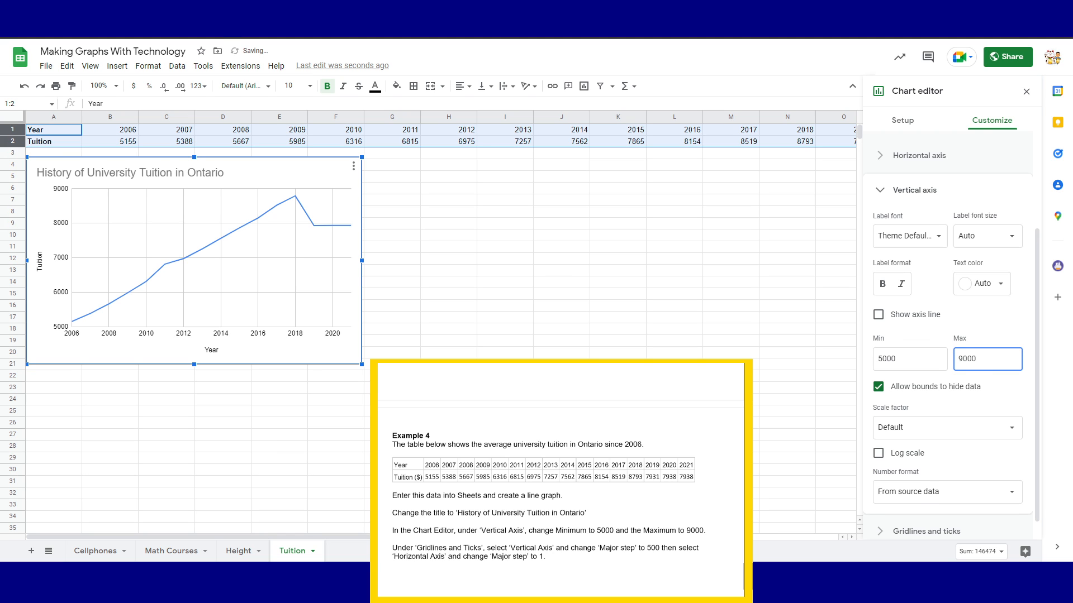
{"action": "left_click", "coordinate": [675, 399]}
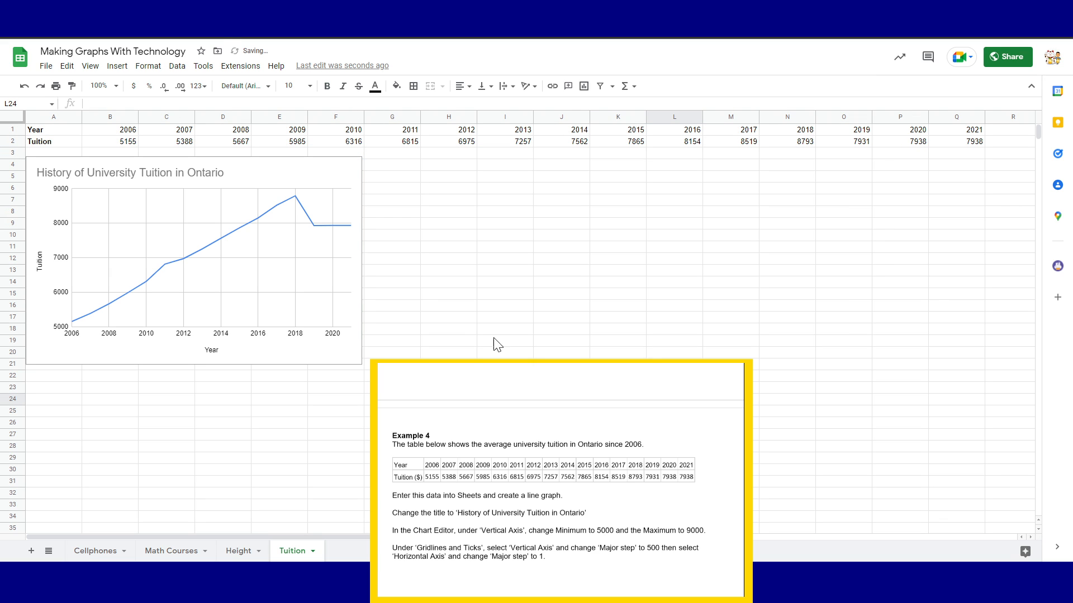
{"action": "left_click", "coordinate": [352, 172]}
Reopen the tuition chart's editor and review its vertical axis customization settings
{"action": "left_click", "coordinate": [354, 166]}
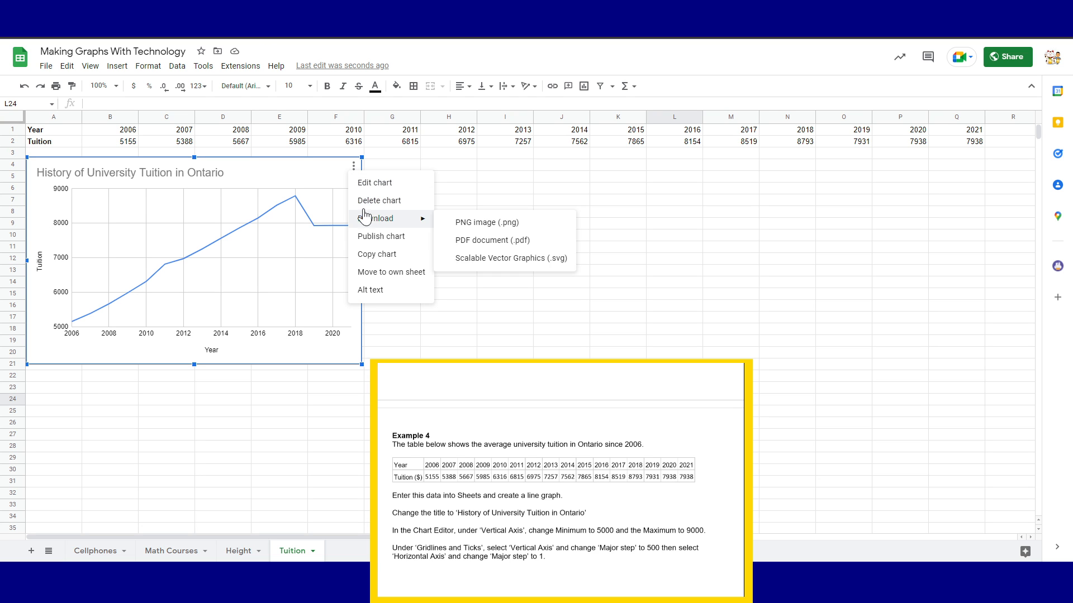
{"action": "left_click", "coordinate": [369, 183]}
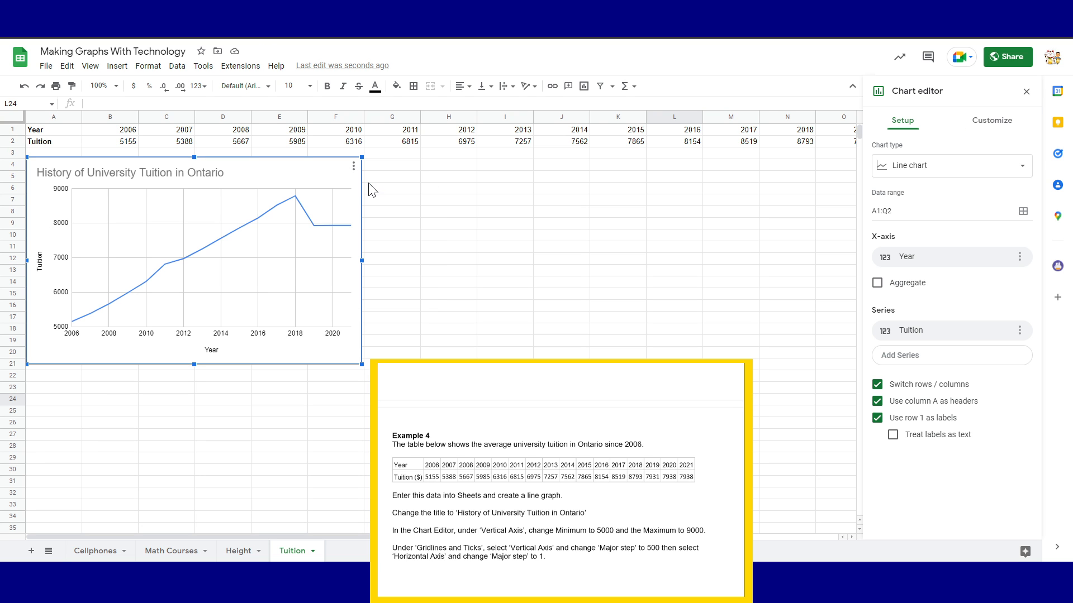
{"action": "left_click", "coordinate": [1000, 122]}
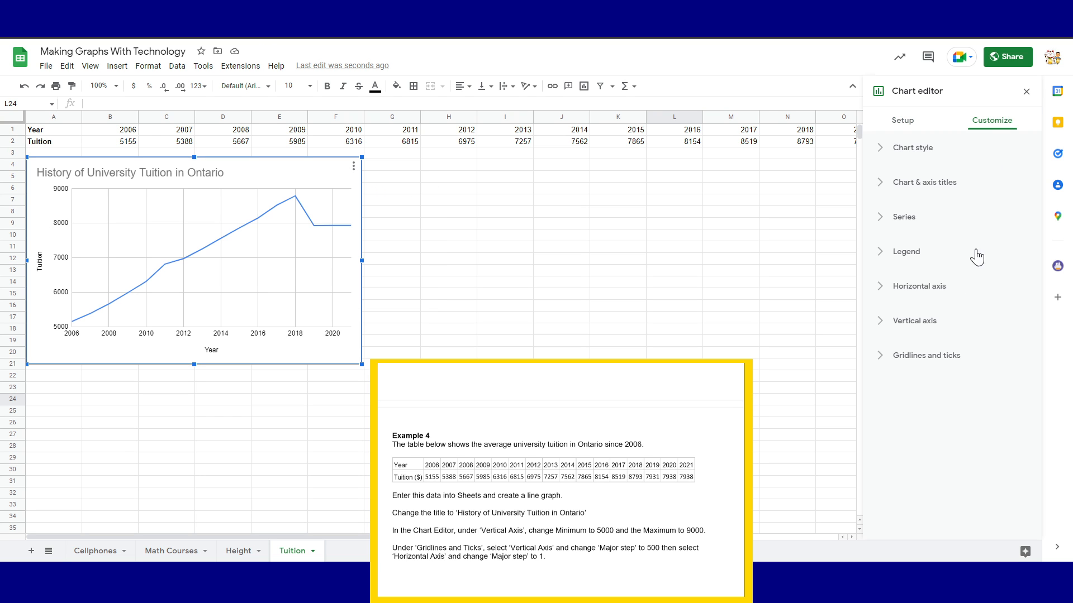
{"action": "left_click", "coordinate": [919, 320]}
{"action": "scroll", "coordinate": [942, 482], "scroll_direction": "down", "scroll_amount": 1}
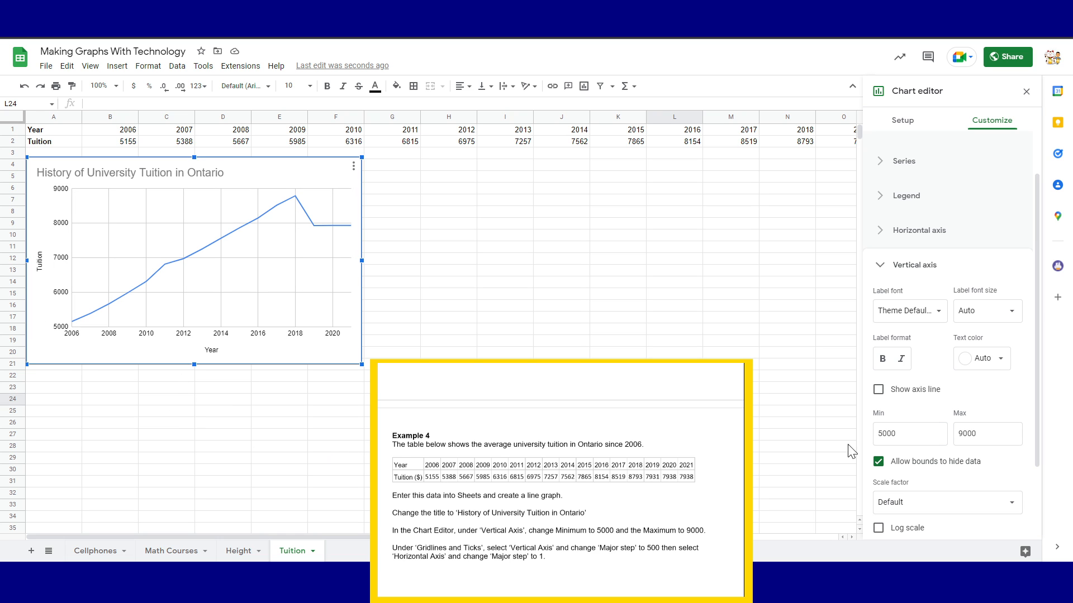
{"action": "left_click", "coordinate": [885, 269]}
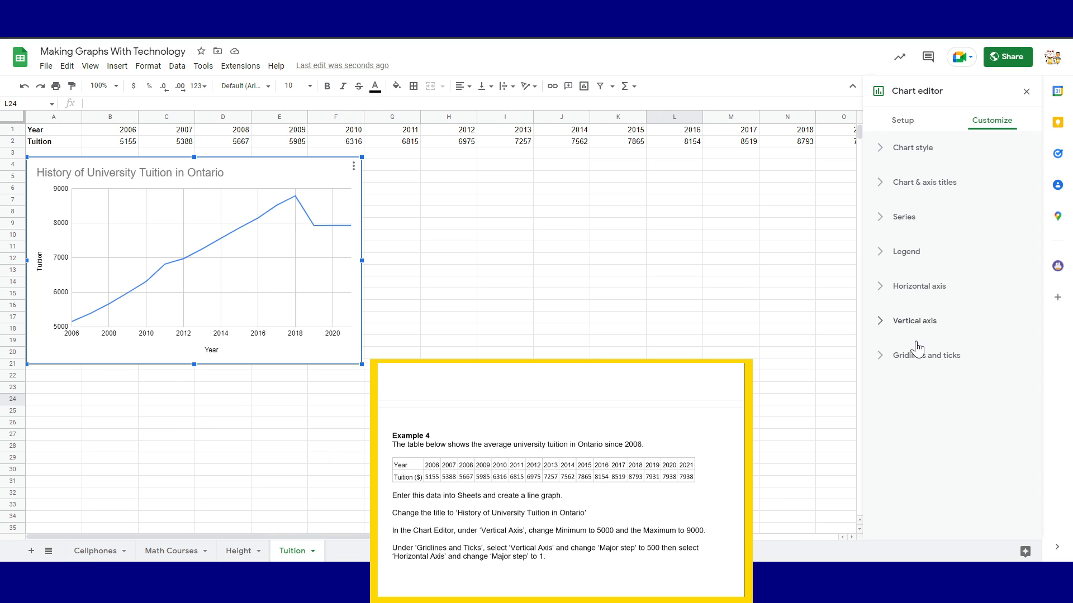
Look through the Gridlines and ticks options and the major gridline count choices, leaving them unchanged
{"action": "left_click", "coordinate": [891, 373]}
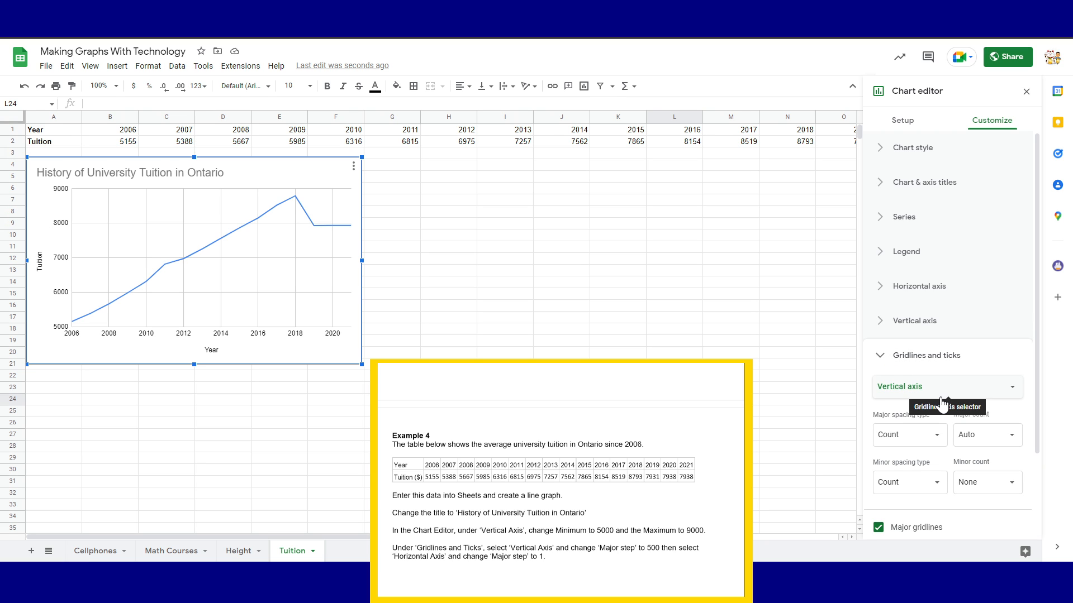
{"action": "scroll", "coordinate": [944, 397], "scroll_direction": "down", "scroll_amount": 1}
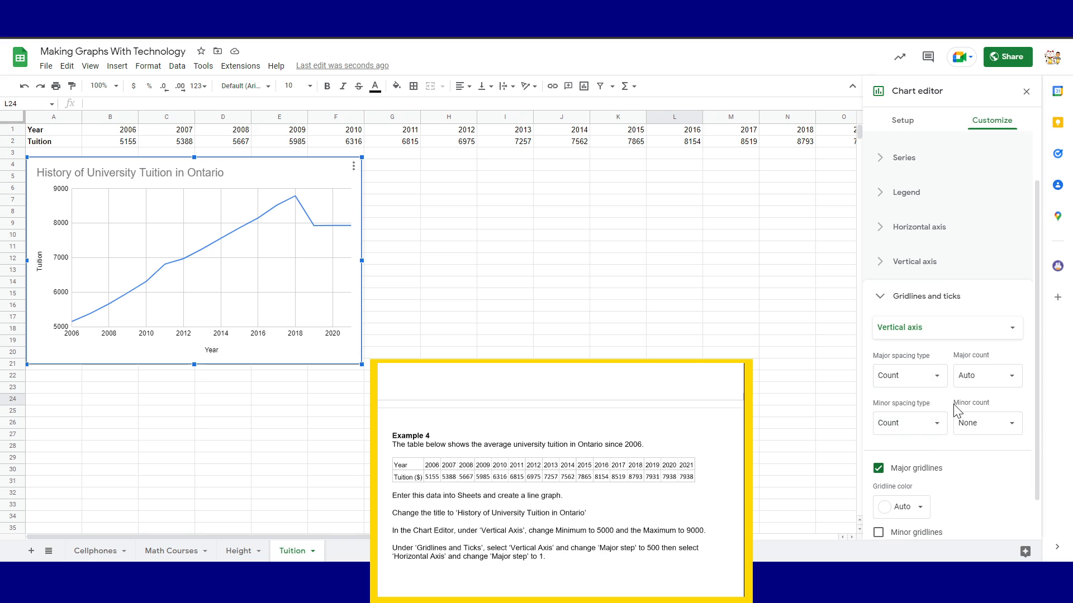
{"action": "scroll", "coordinate": [945, 413], "scroll_direction": "down", "scroll_amount": 1}
{"action": "left_click", "coordinate": [960, 288]}
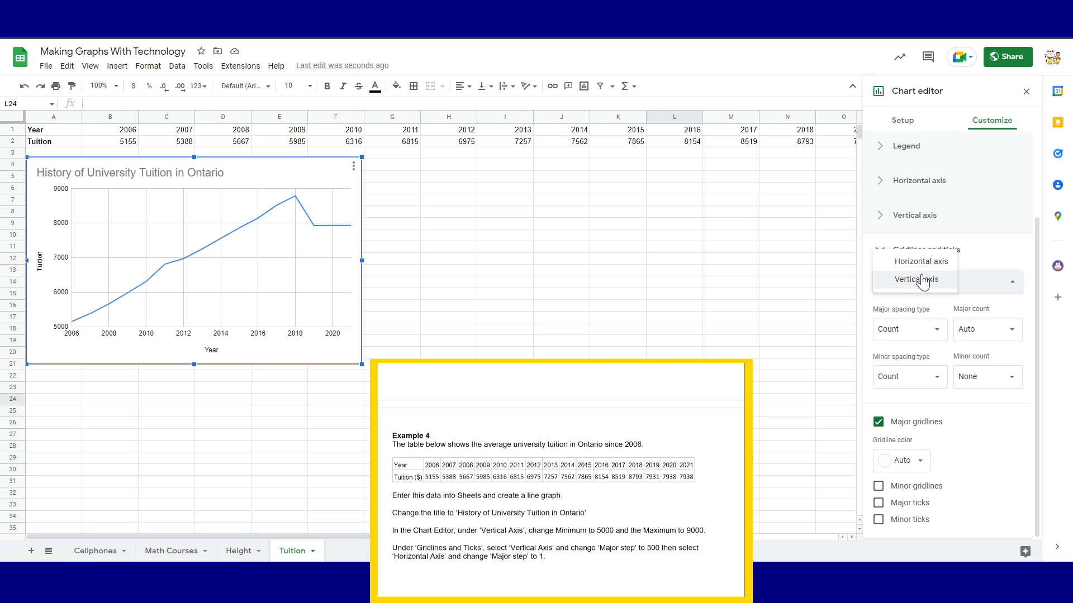
{"action": "left_click", "coordinate": [994, 257]}
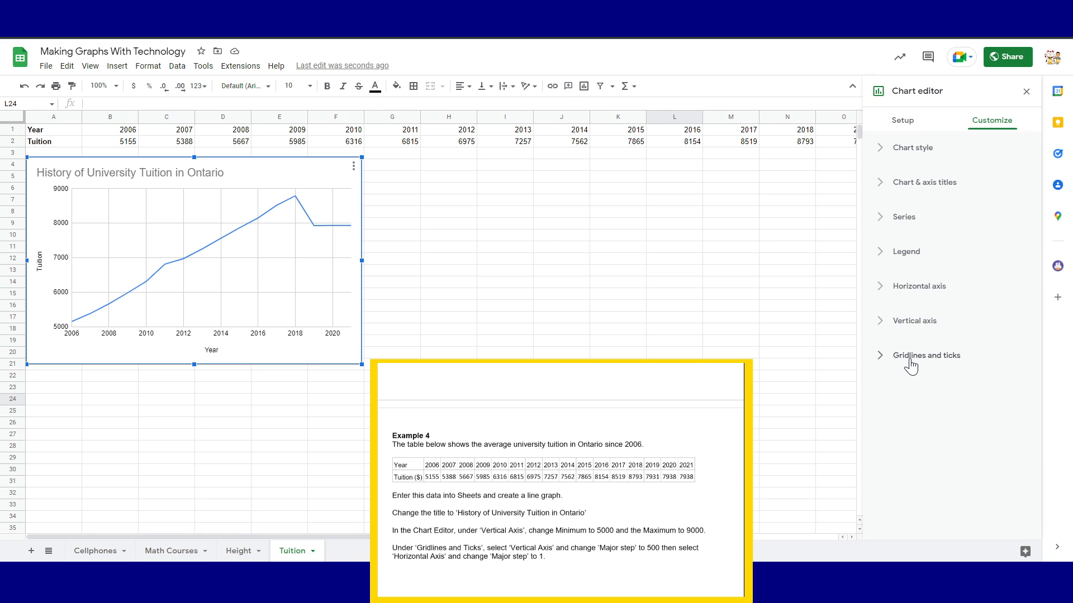
{"action": "left_click", "coordinate": [910, 358]}
{"action": "scroll", "coordinate": [995, 350], "scroll_direction": "down", "scroll_amount": 1}
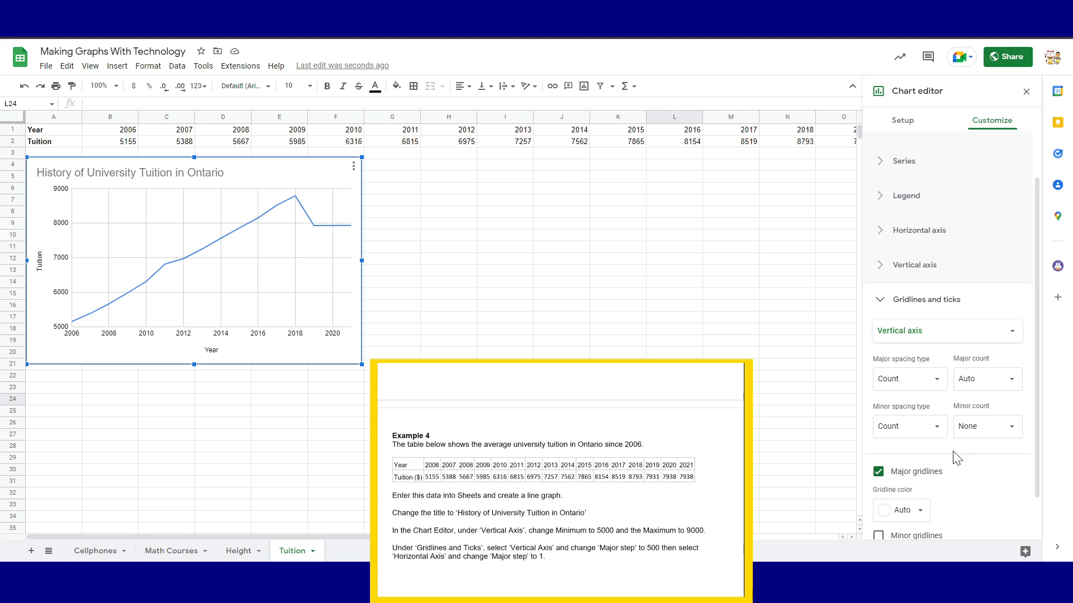
{"action": "scroll", "coordinate": [954, 426], "scroll_direction": "down", "scroll_amount": 1}
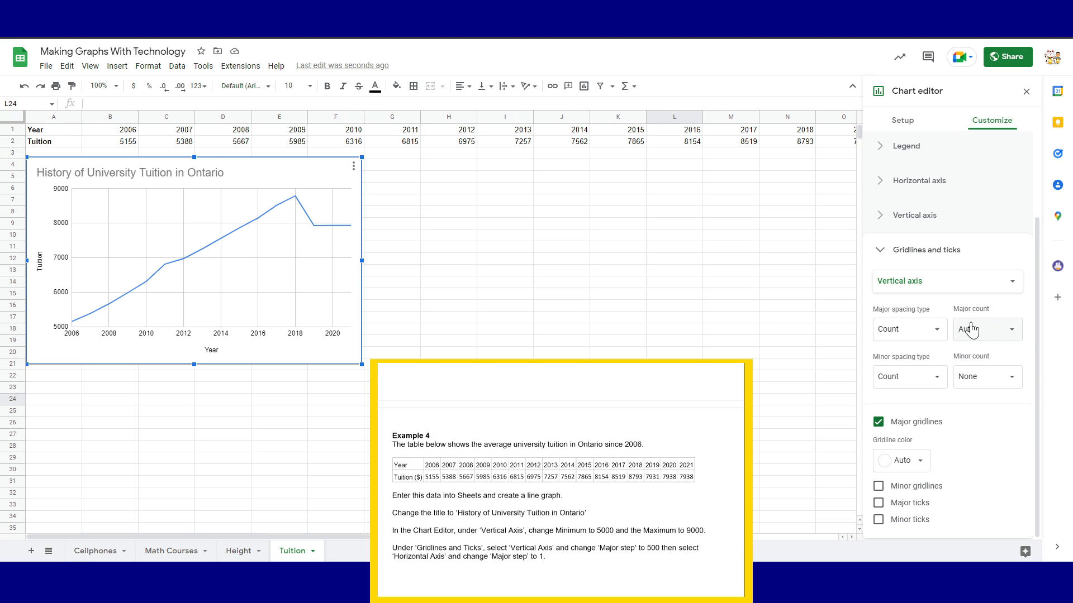
{"action": "left_click", "coordinate": [1010, 333]}
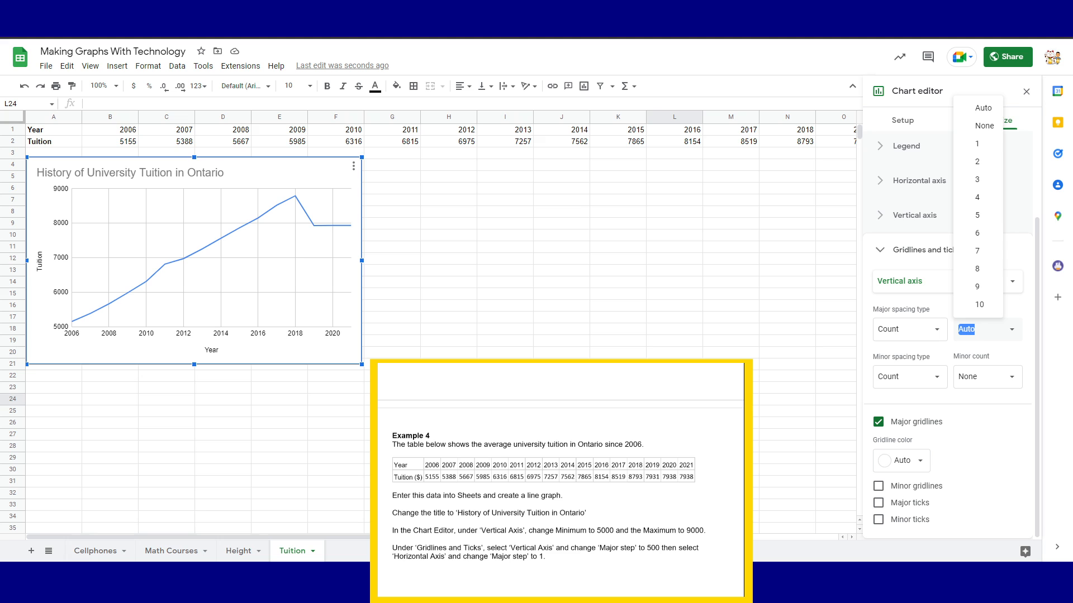
{"action": "type", "text": "500"}
{"action": "left_click", "coordinate": [980, 434]}
Reopen the tuition chart's editor on its Customize options
{"action": "left_click", "coordinate": [636, 344]}
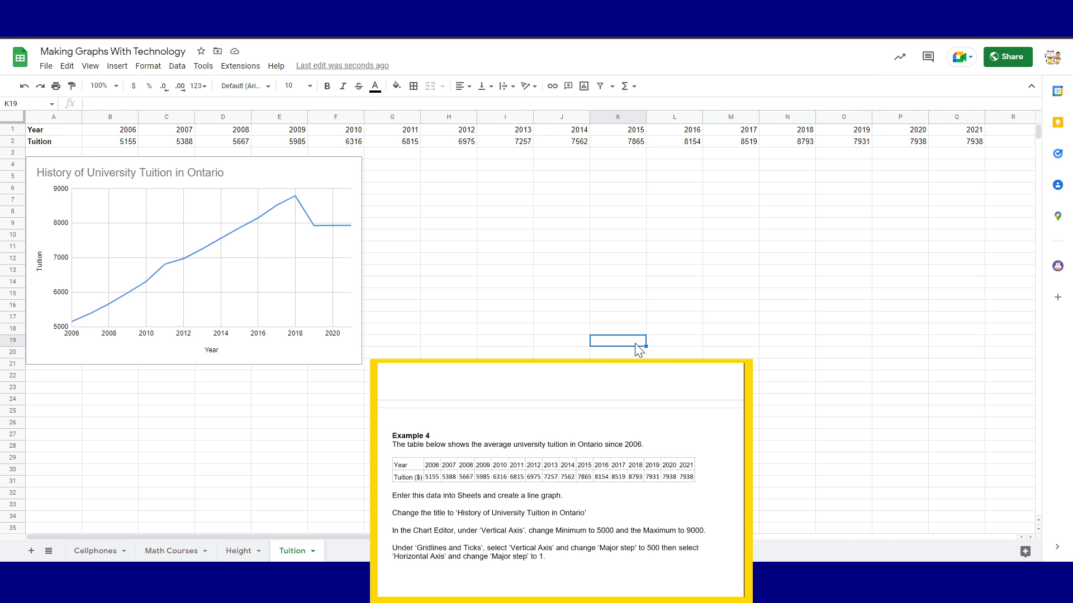
{"action": "left_click", "coordinate": [351, 178]}
{"action": "left_click", "coordinate": [353, 165]}
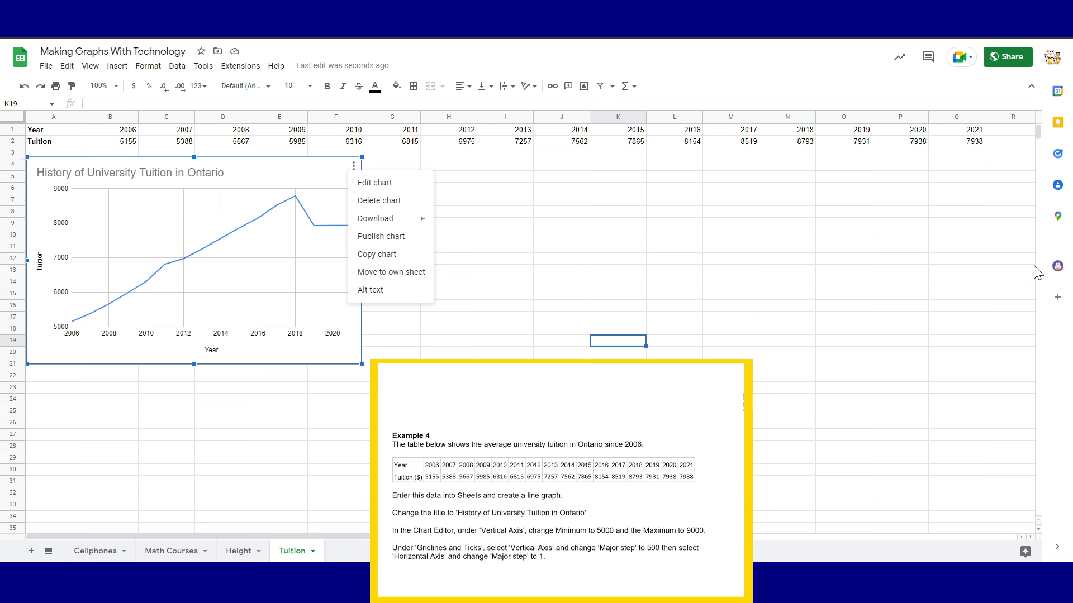
{"action": "left_click", "coordinate": [359, 190]}
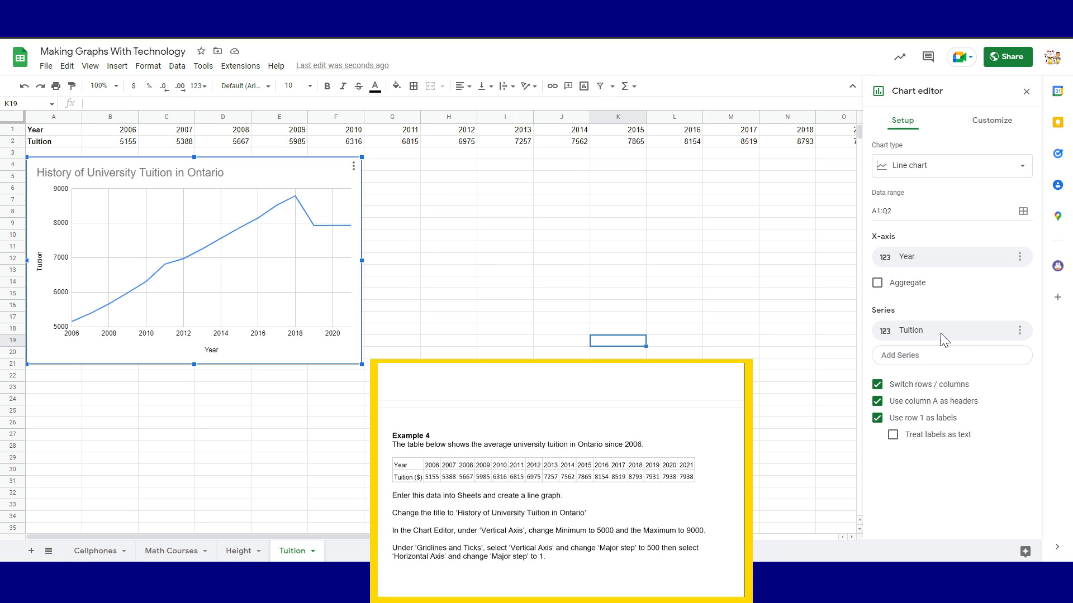
{"action": "left_click", "coordinate": [1006, 122]}
Set the vertical axis major spacing type to Step with a major step of 500
{"action": "left_click", "coordinate": [970, 365]}
{"action": "scroll", "coordinate": [963, 391], "scroll_direction": "down", "scroll_amount": 1}
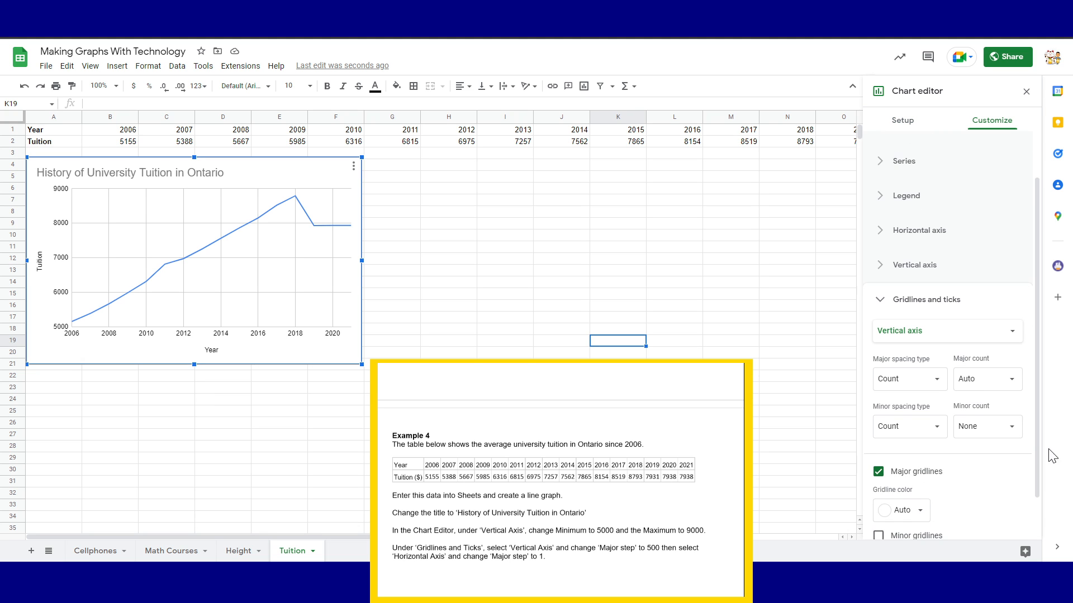
{"action": "scroll", "coordinate": [975, 371], "scroll_direction": "down", "scroll_amount": 1}
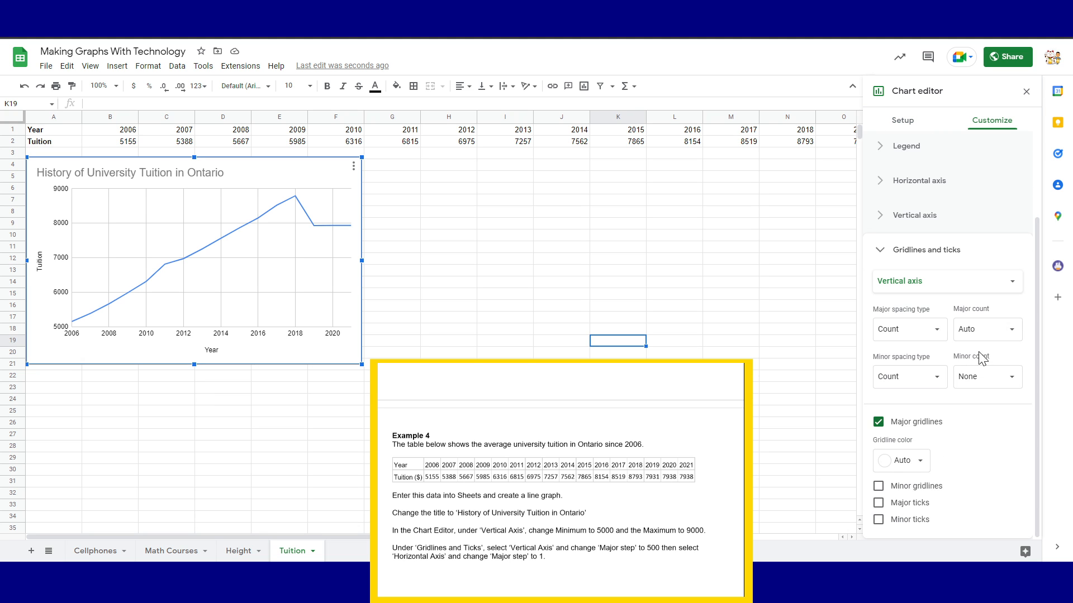
{"action": "left_click", "coordinate": [933, 330]}
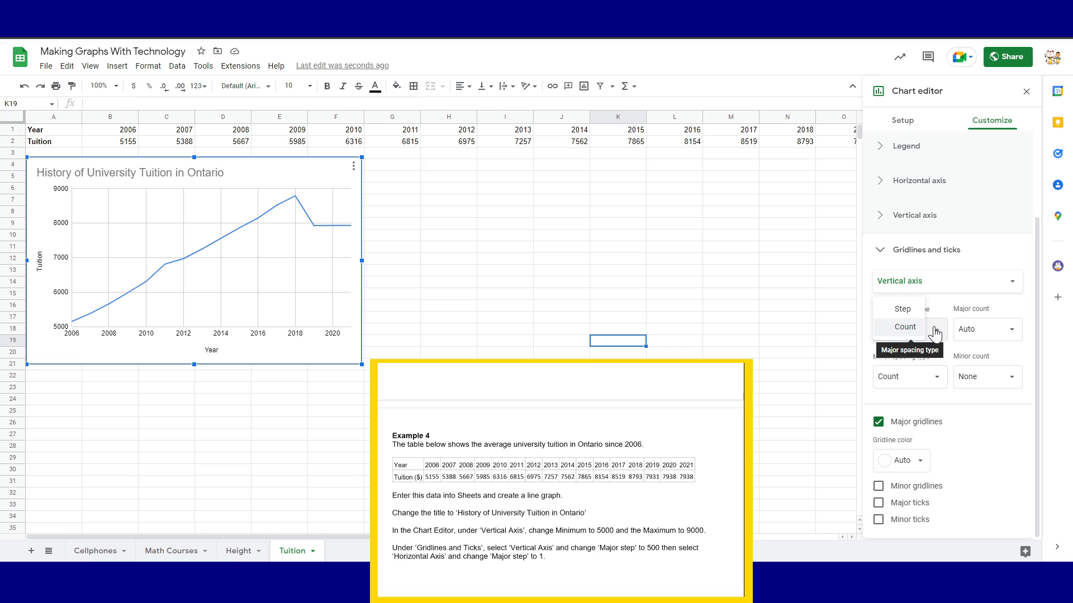
{"action": "left_click", "coordinate": [904, 309]}
{"action": "type", "text": "500"}
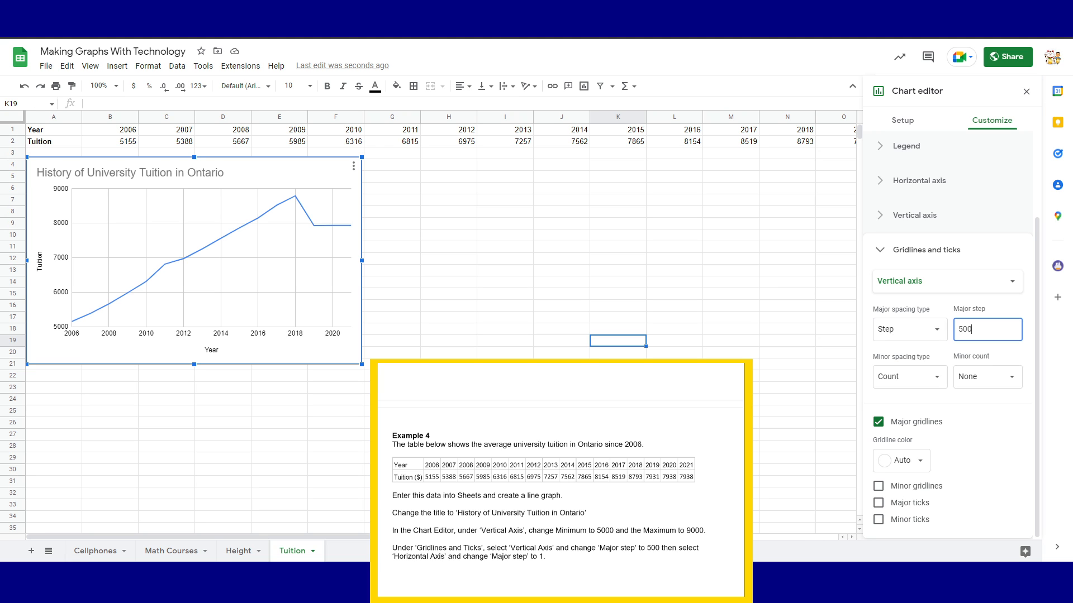
{"action": "left_click", "coordinate": [973, 431]}
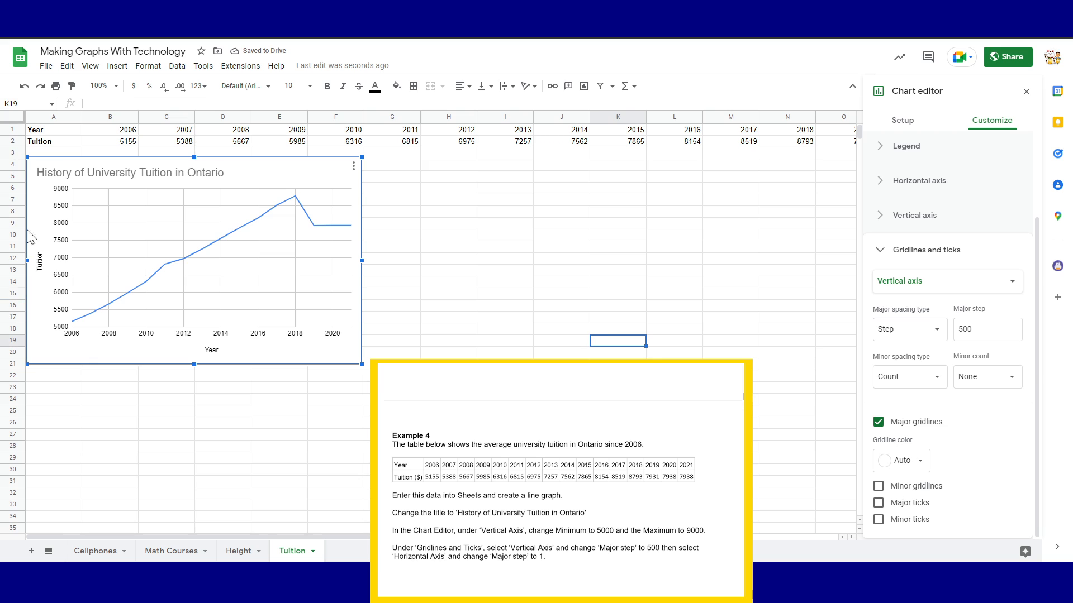
Set the minor spacing to Step with a 250 minor step and turn on minor gridlines
{"action": "left_click", "coordinate": [900, 377]}
{"action": "left_click", "coordinate": [903, 357]}
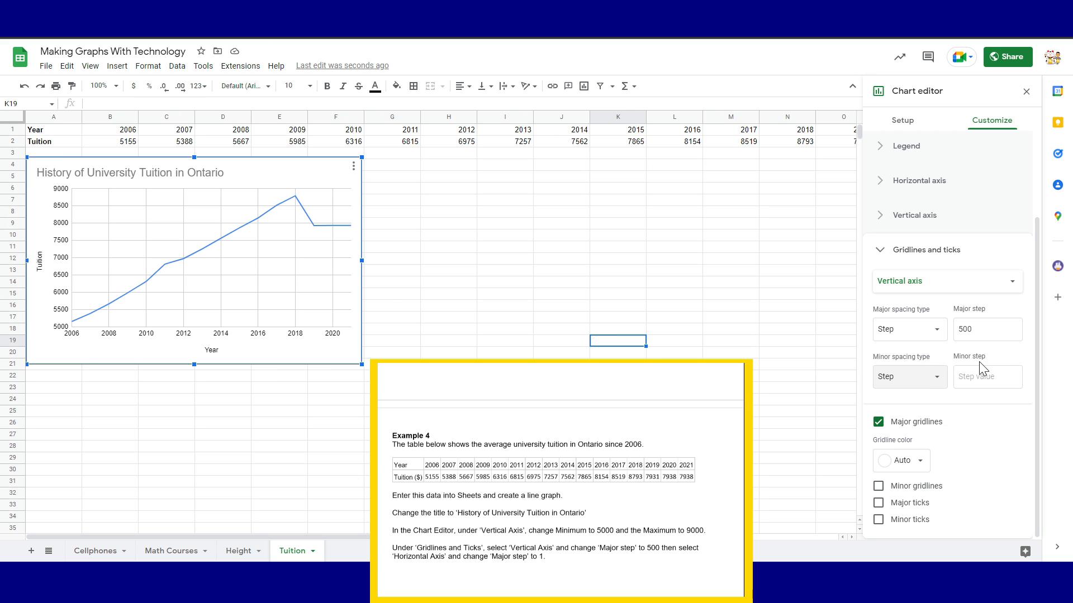
{"action": "left_click", "coordinate": [985, 376]}
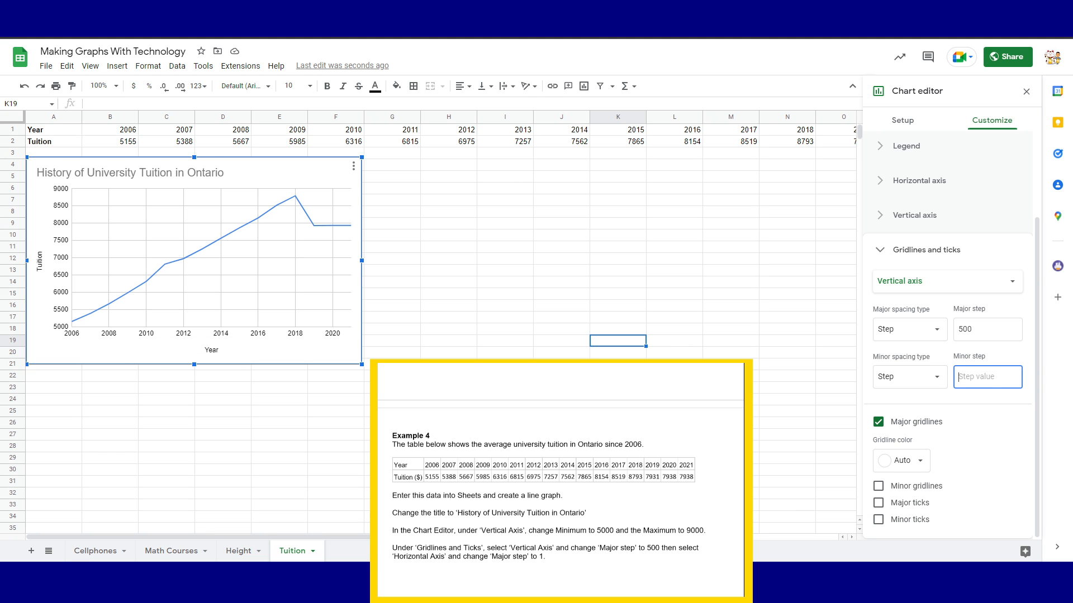
{"action": "type", "text": "250"}
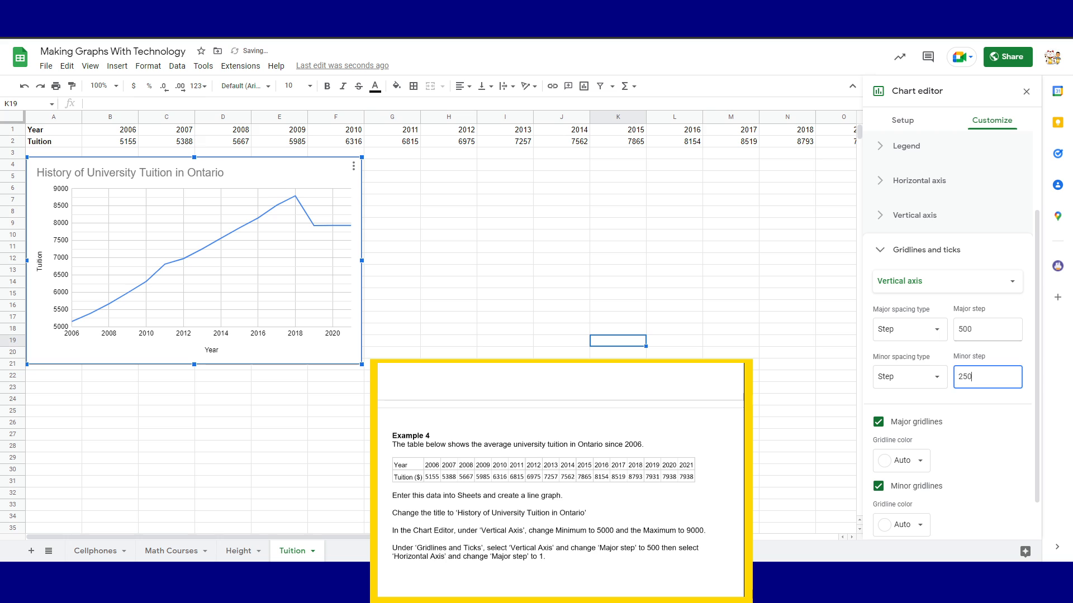
{"action": "left_click", "coordinate": [987, 331]}
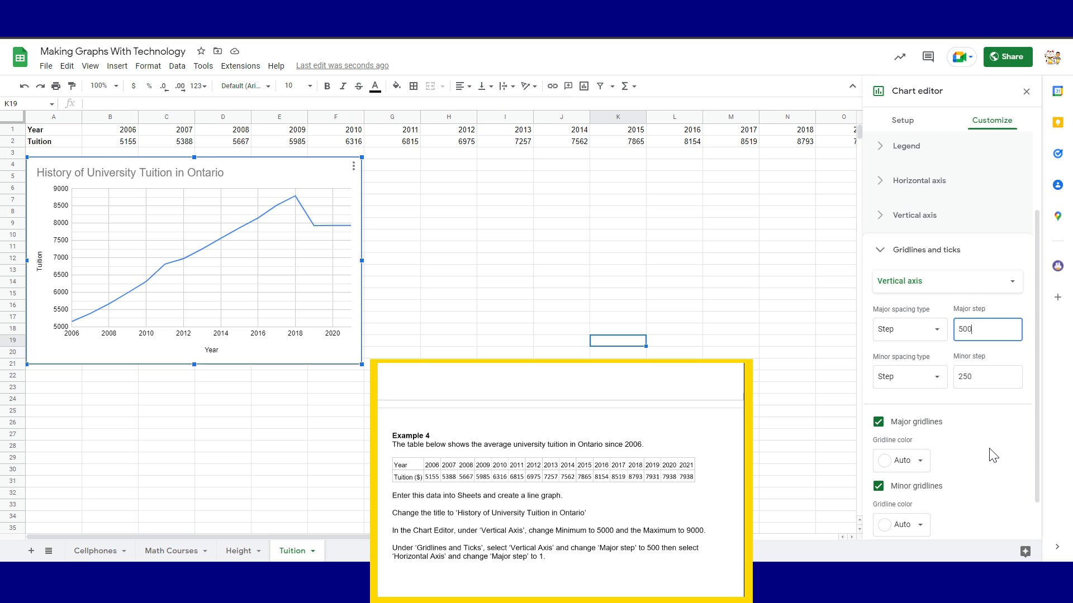
Turn on major and minor tick marks for the vertical axis
{"action": "scroll", "coordinate": [992, 455], "scroll_direction": "down", "scroll_amount": 1}
{"action": "left_click", "coordinate": [878, 504]}
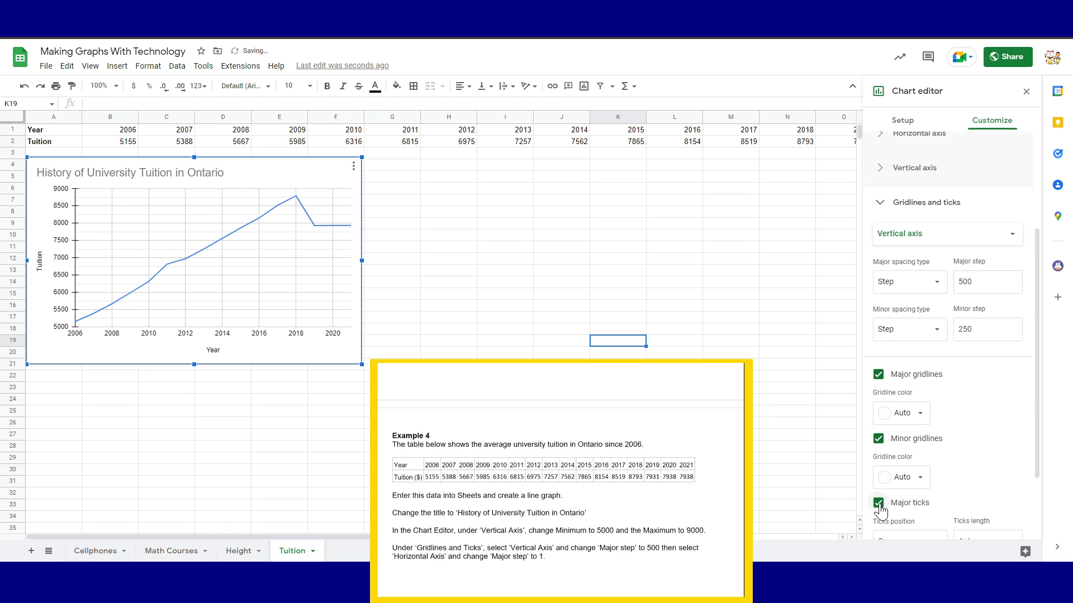
{"action": "scroll", "coordinate": [881, 527], "scroll_direction": "down", "scroll_amount": 2}
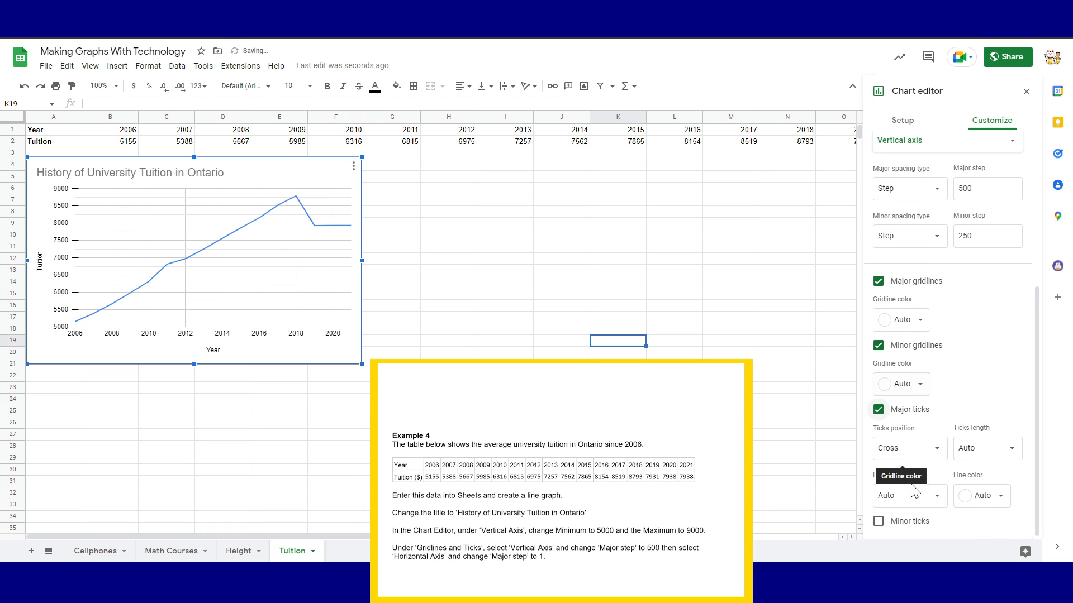
{"action": "left_click", "coordinate": [877, 521]}
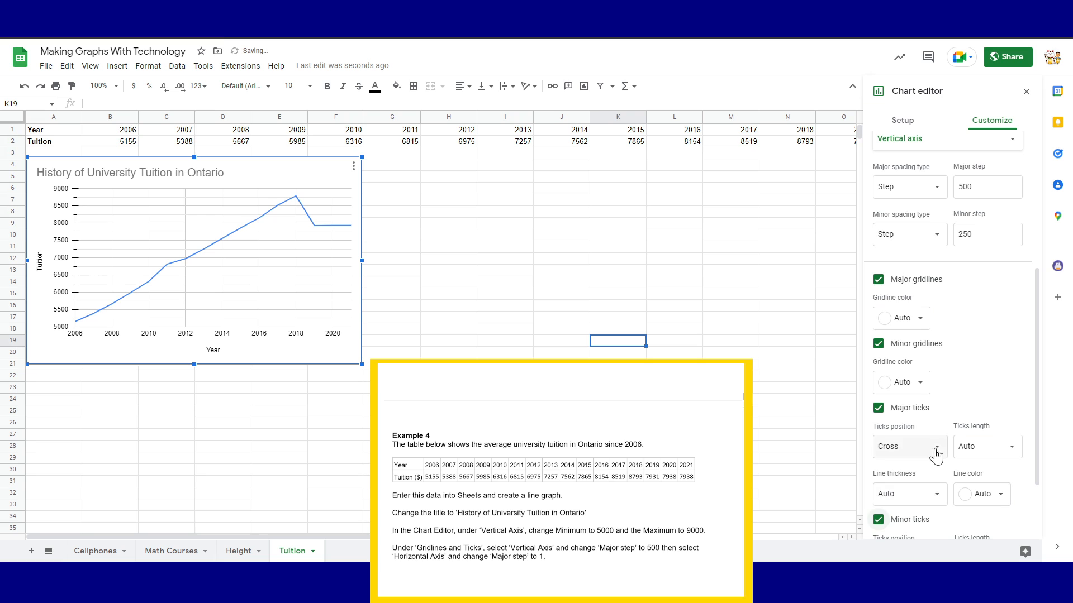
{"action": "scroll", "coordinate": [989, 279], "scroll_direction": "up", "scroll_amount": 3}
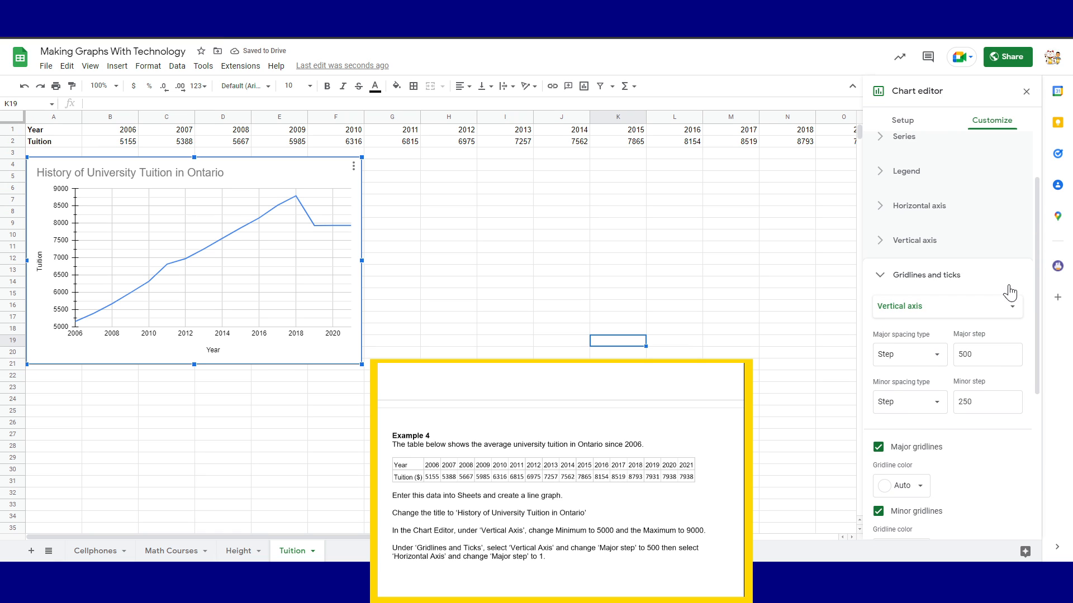
Switch the gridline settings to the horizontal axis and add major and minor tick marks
{"action": "left_click", "coordinate": [1006, 302]}
{"action": "left_click", "coordinate": [916, 284]}
{"action": "scroll", "coordinate": [922, 403], "scroll_direction": "down", "scroll_amount": 1}
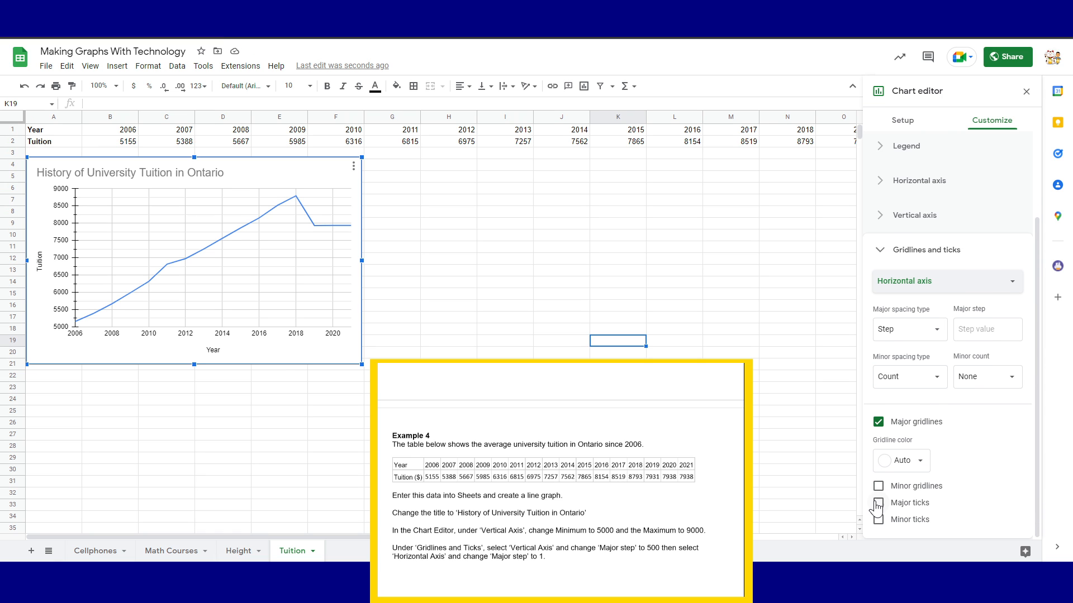
{"action": "left_click", "coordinate": [878, 503]}
{"action": "scroll", "coordinate": [884, 522], "scroll_direction": "down", "scroll_amount": 2}
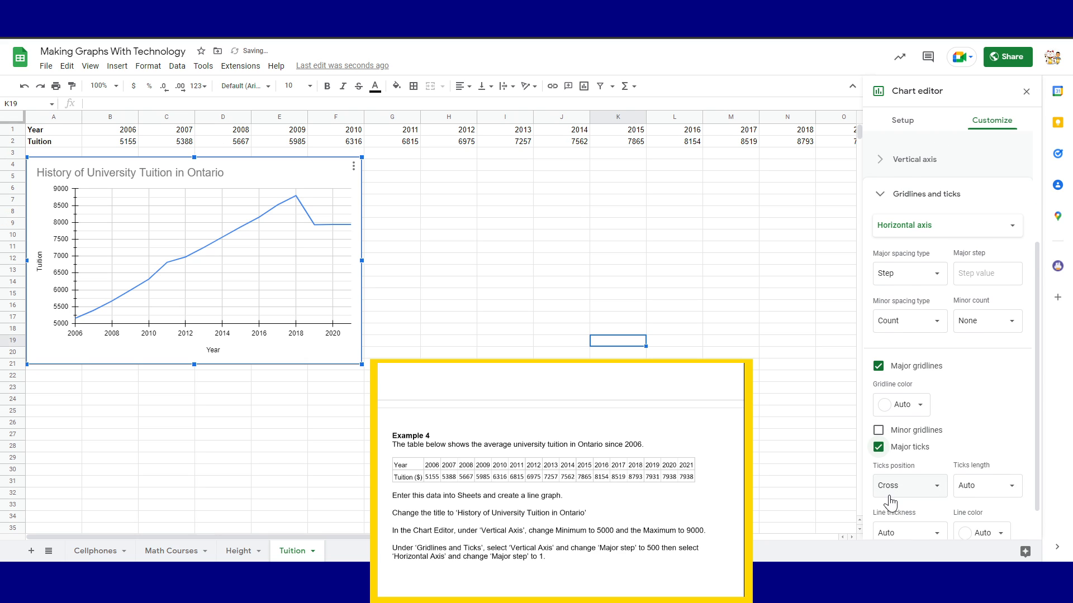
{"action": "left_click", "coordinate": [880, 519]}
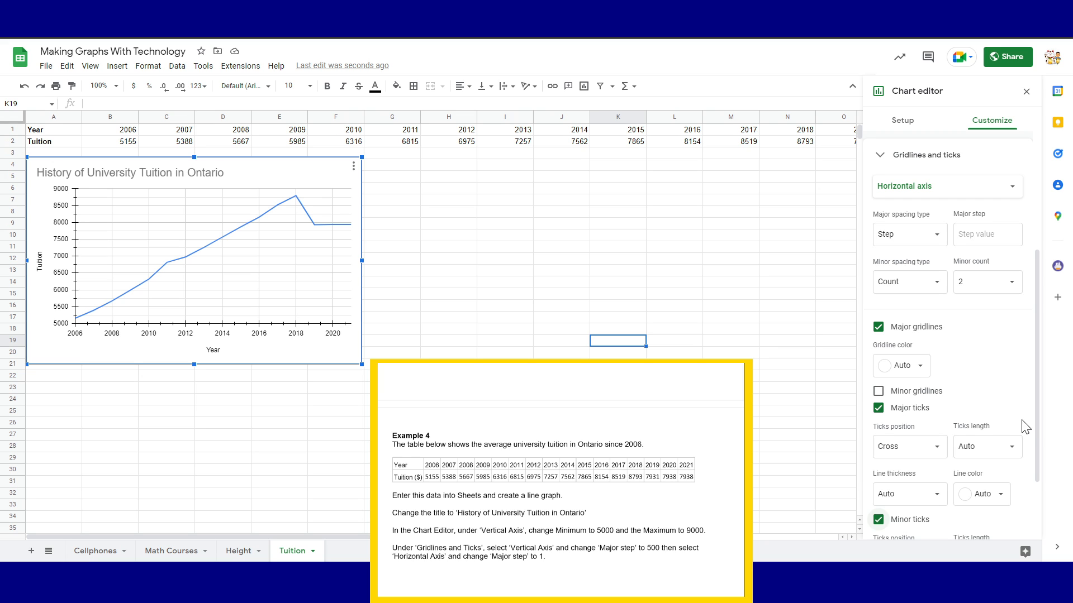
{"action": "left_click", "coordinate": [907, 160]}
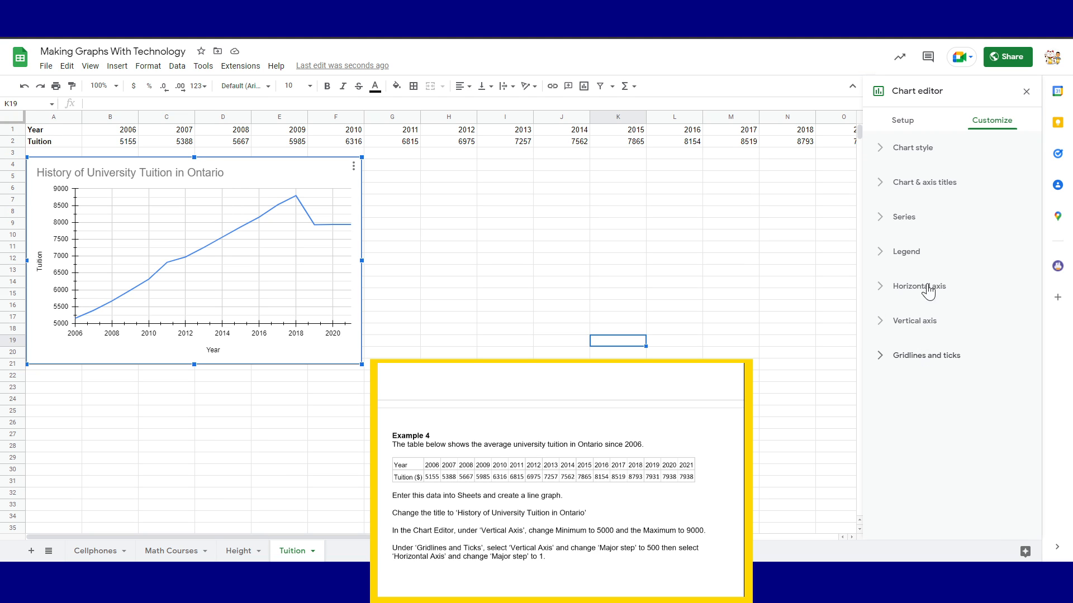
Keep the legend position on Auto and close the chart editor
{"action": "left_click", "coordinate": [891, 258]}
{"action": "left_click", "coordinate": [916, 300]}
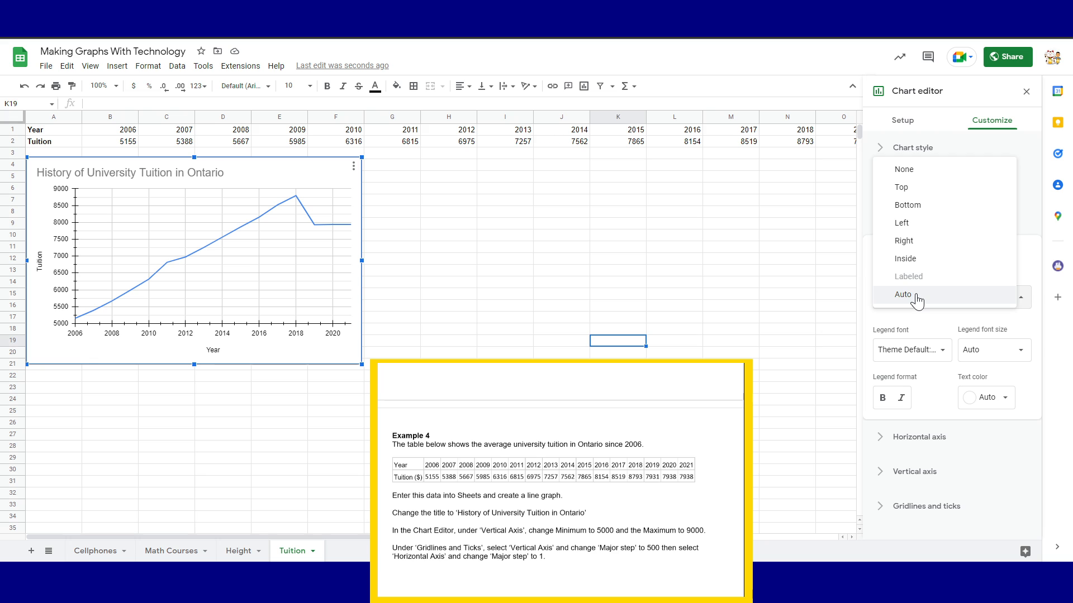
{"action": "left_click", "coordinate": [918, 298]}
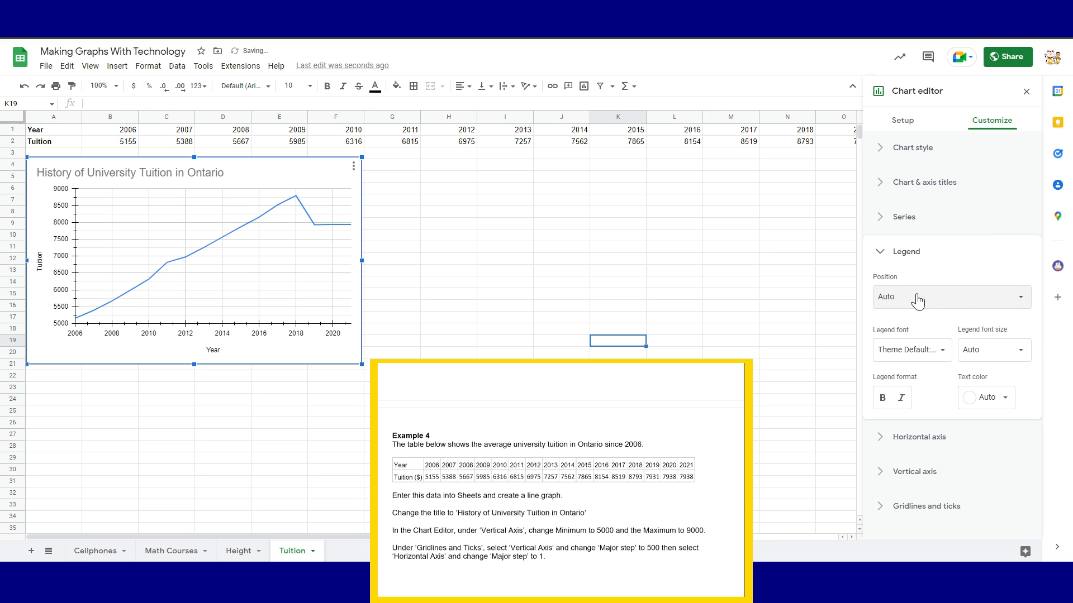
{"action": "left_click", "coordinate": [897, 254]}
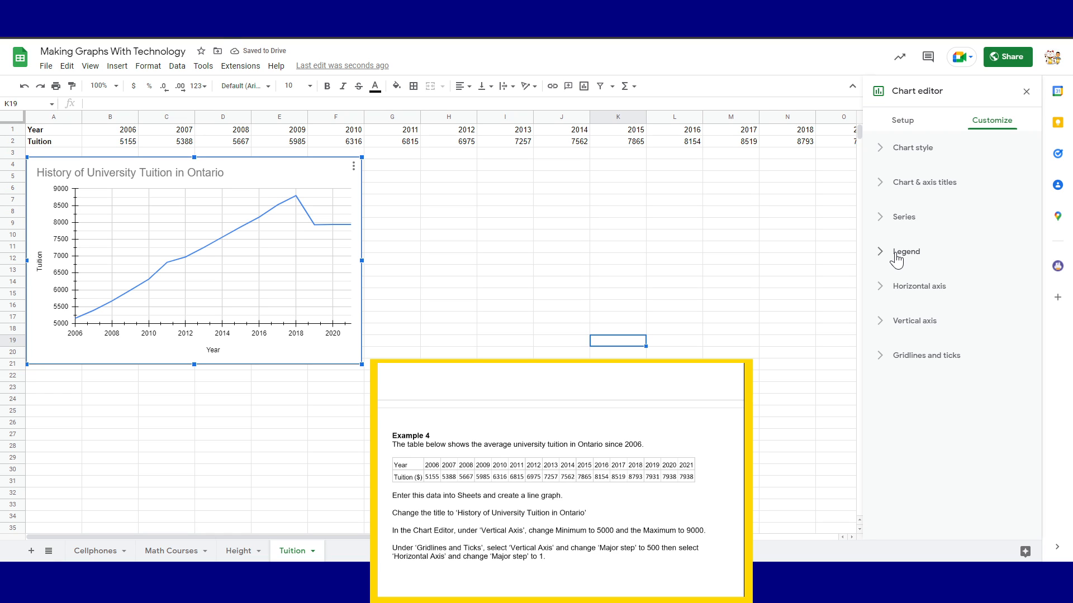
{"action": "left_click", "coordinate": [1026, 93]}
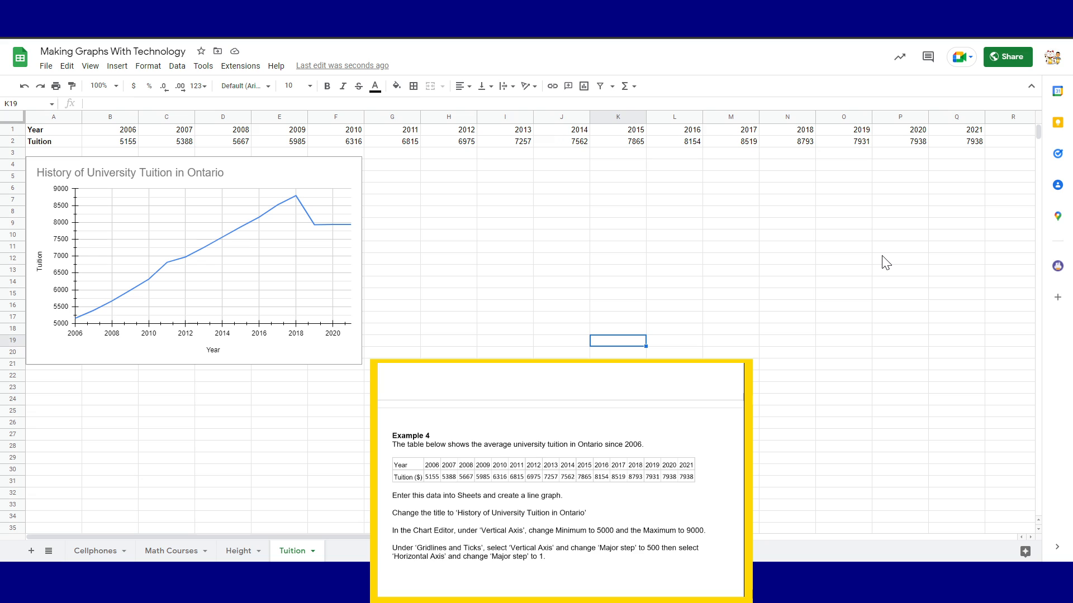